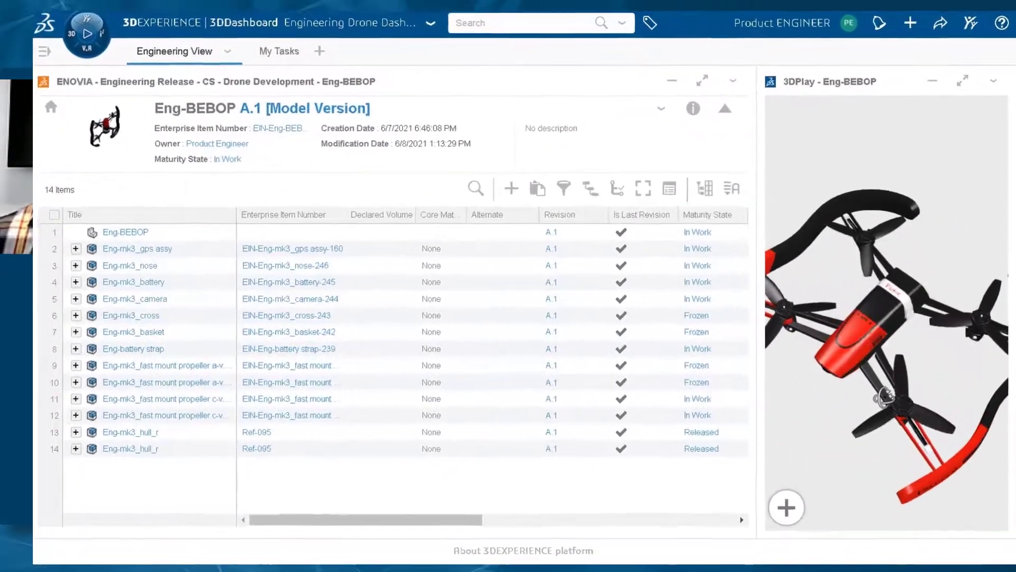
{"action": "left_click", "coordinate": [55, 248]}
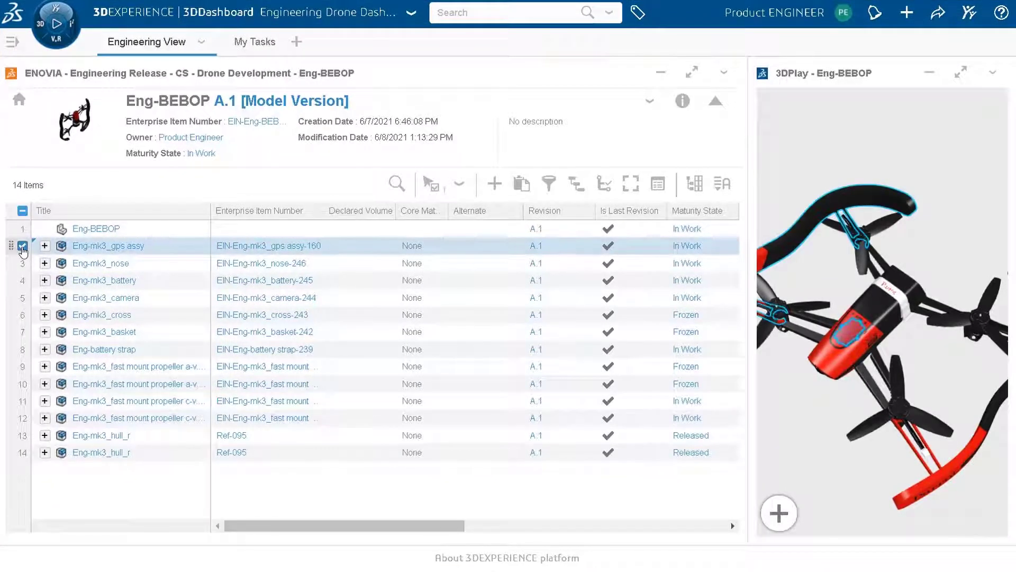
{"action": "left_click", "coordinate": [22, 247]}
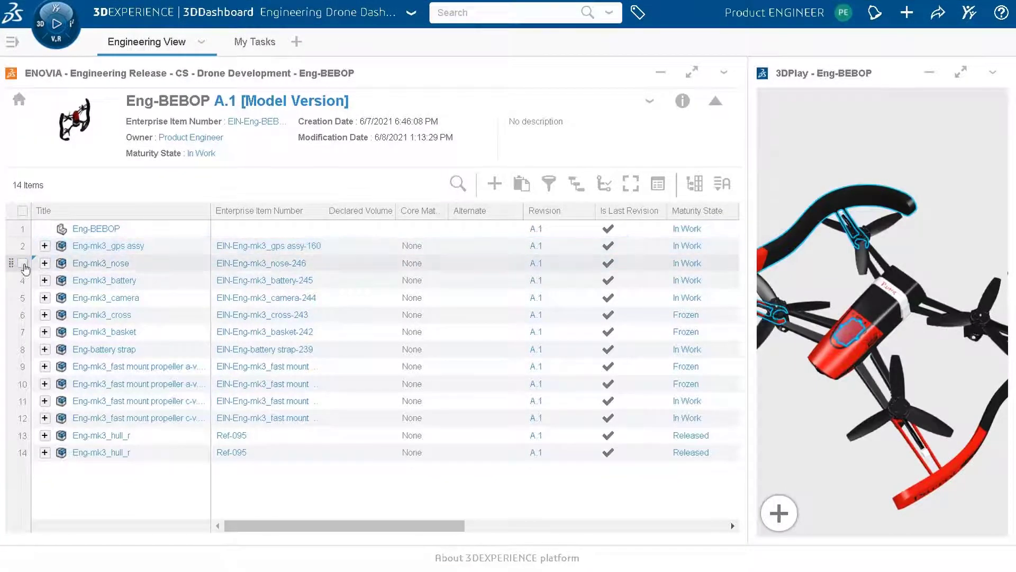
{"action": "left_click", "coordinate": [21, 281]}
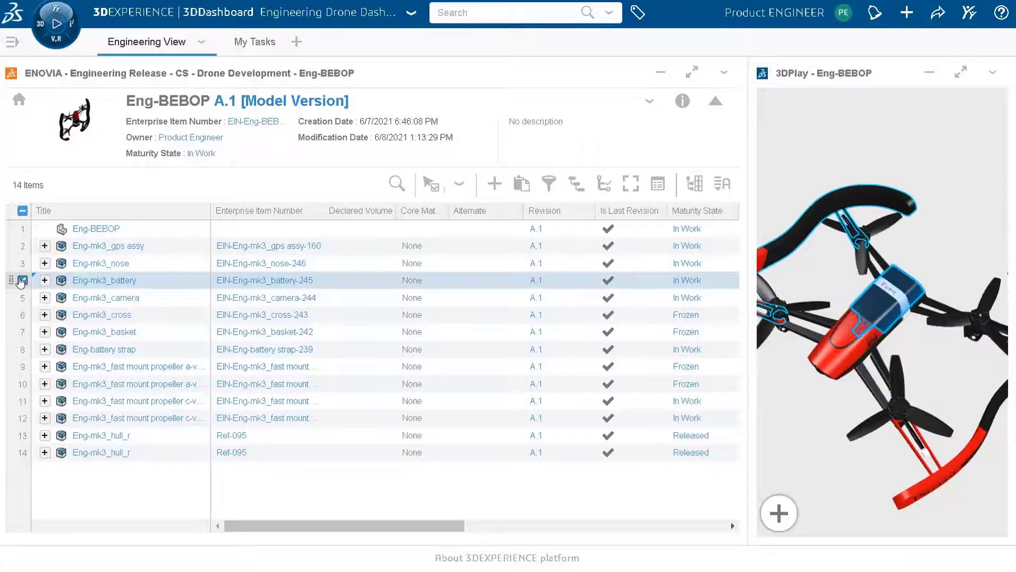
{"action": "left_click", "coordinate": [21, 280]}
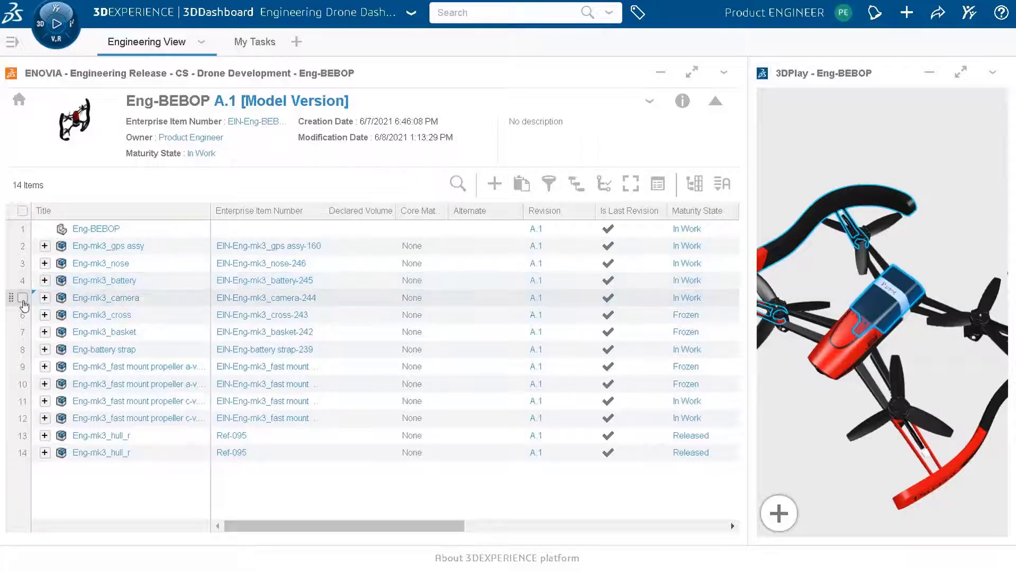
{"action": "left_click", "coordinate": [22, 298]}
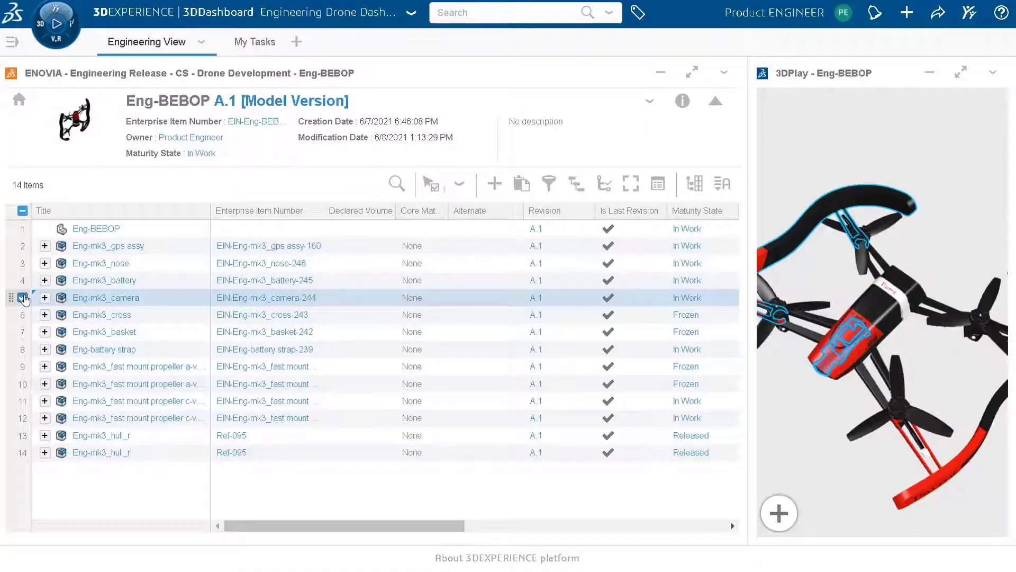
{"action": "left_click", "coordinate": [23, 298]}
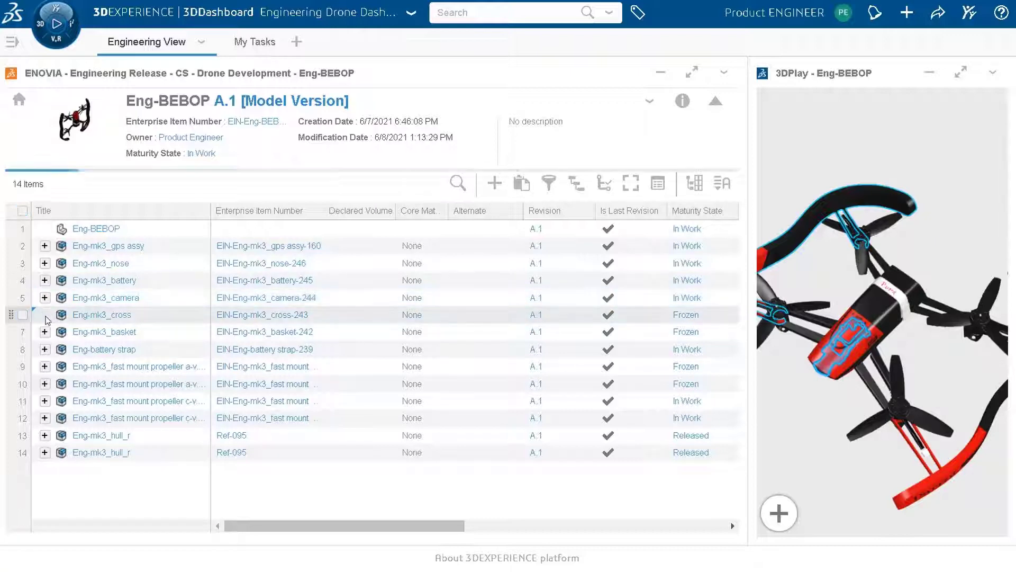
{"action": "left_click", "coordinate": [45, 315]}
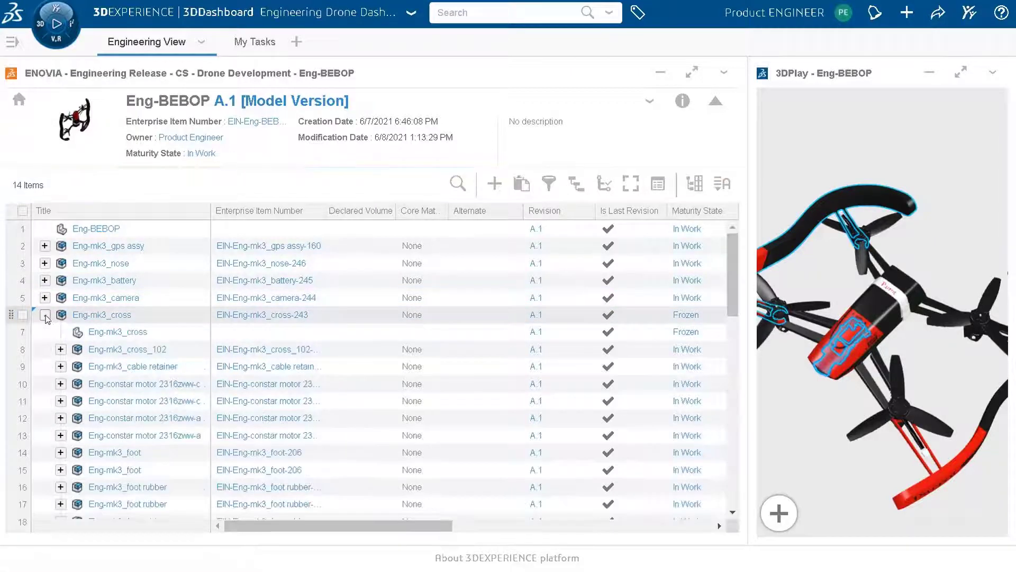
{"action": "left_click", "coordinate": [22, 349]}
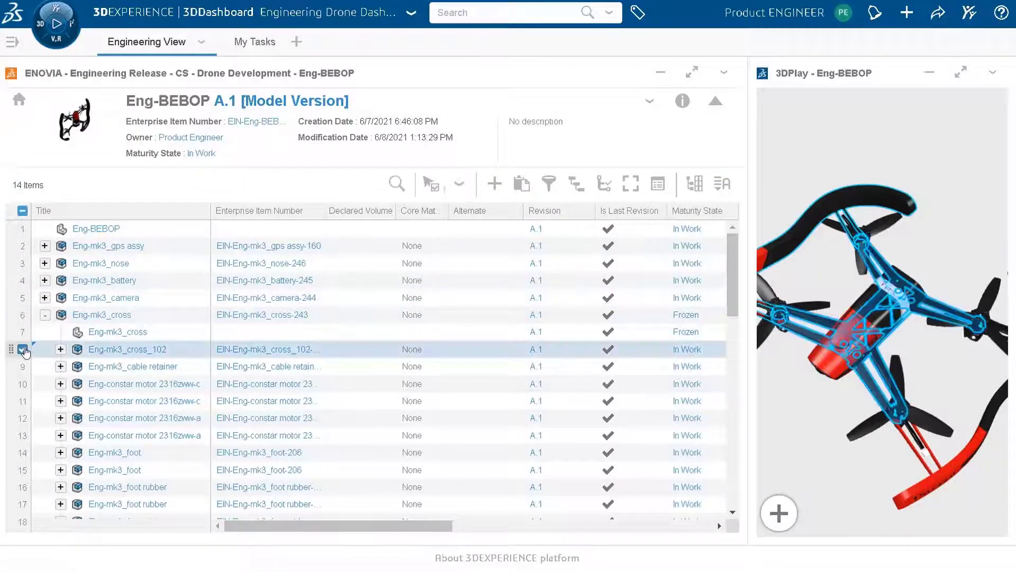
{"action": "left_click", "coordinate": [23, 349]}
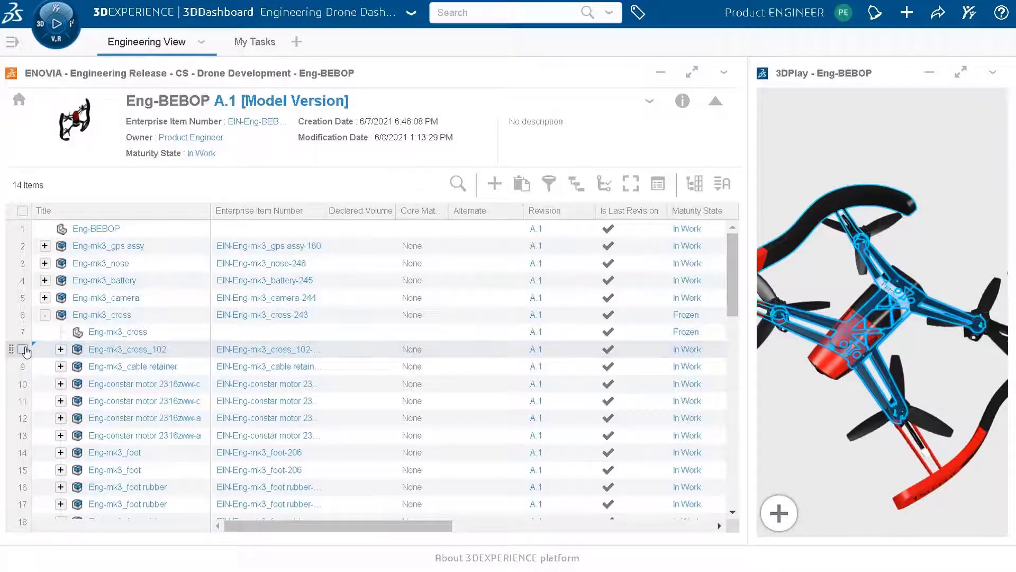
{"action": "left_click", "coordinate": [59, 385]}
{"action": "left_click", "coordinate": [61, 384]}
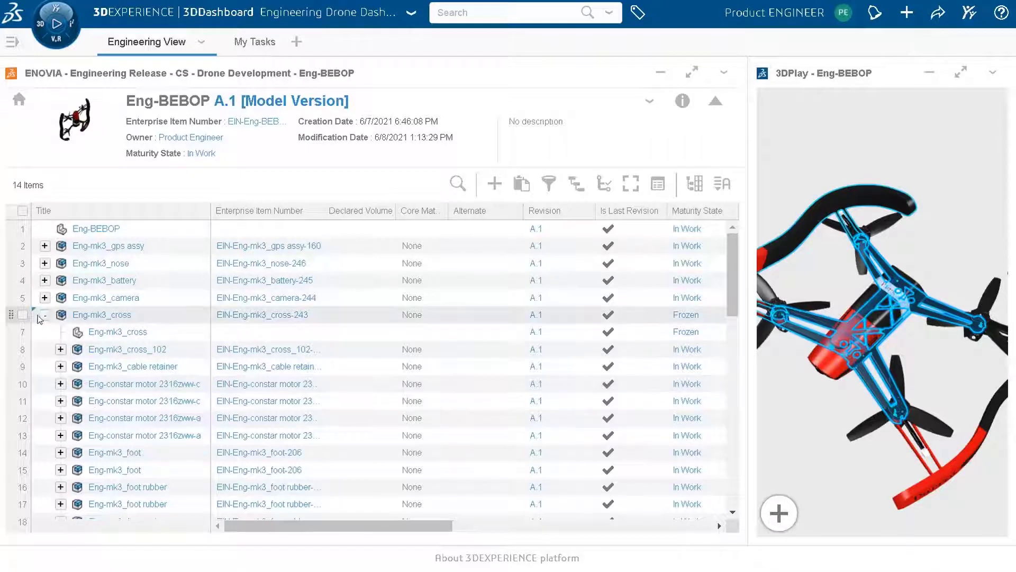
{"action": "left_click", "coordinate": [45, 315]}
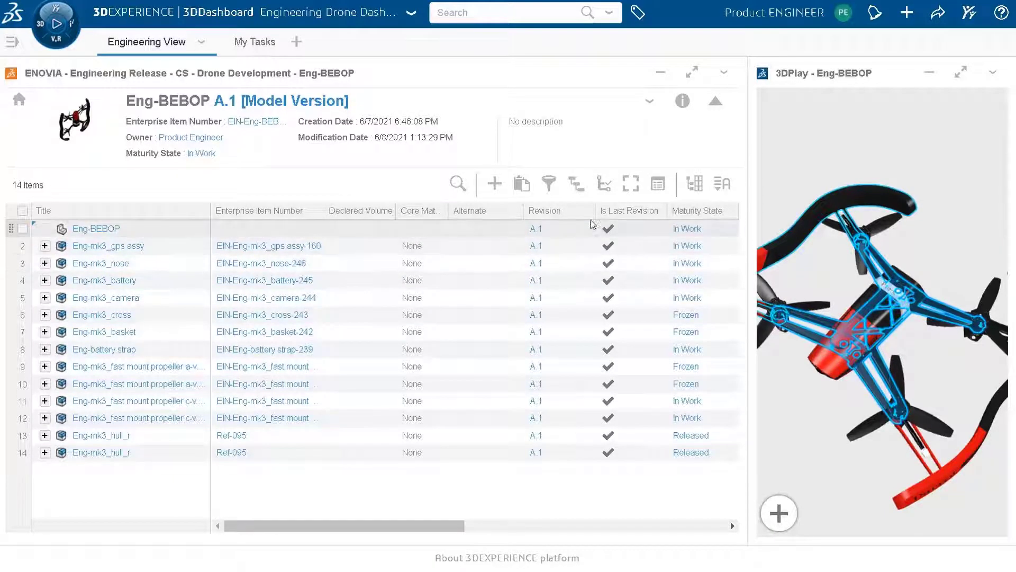
{"action": "left_click", "coordinate": [605, 184]}
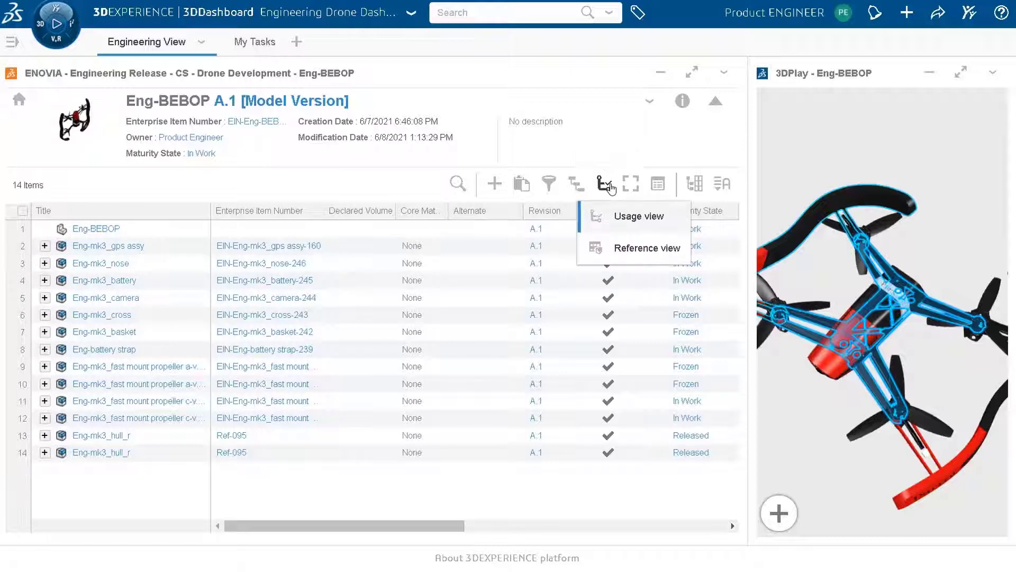
{"action": "left_click", "coordinate": [609, 248]}
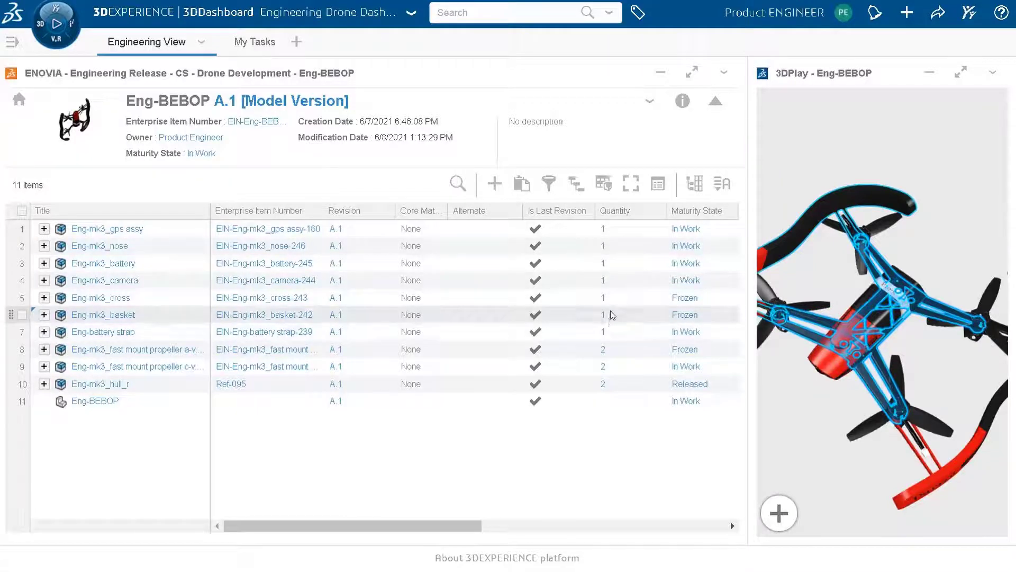
{"action": "left_click", "coordinate": [604, 183]}
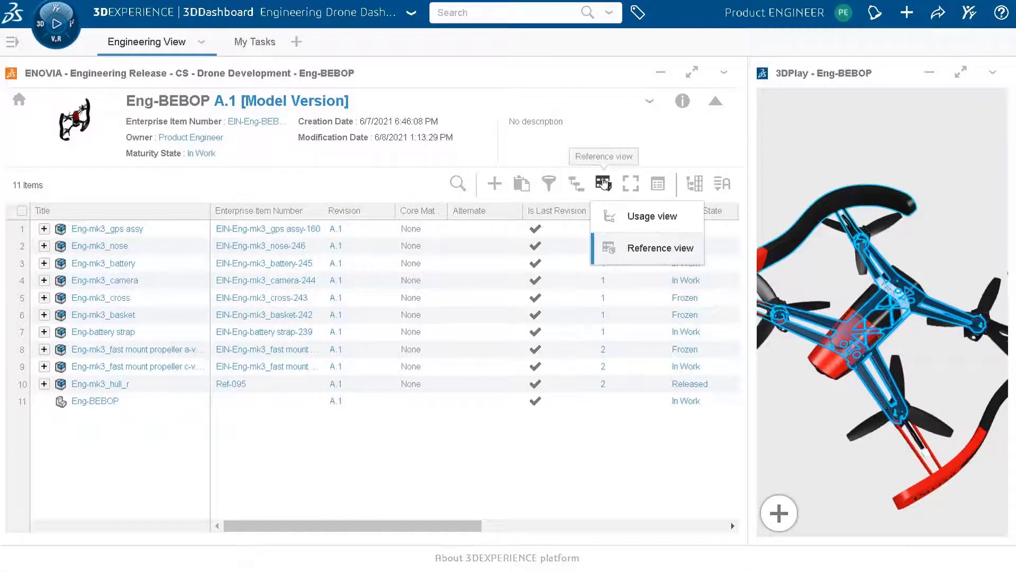
{"action": "left_click", "coordinate": [628, 218]}
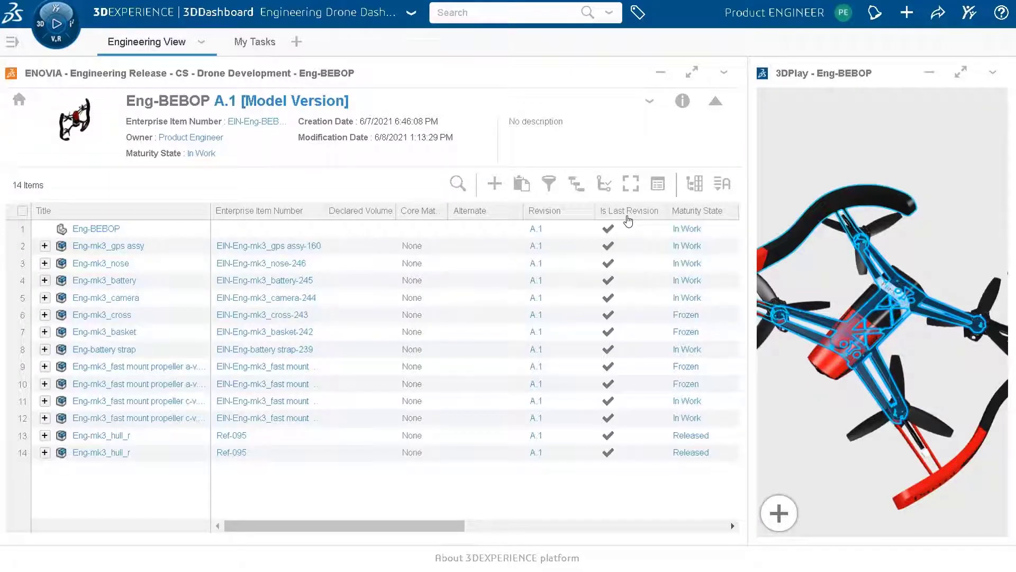
Step: In 6WTags, colour-code Eng-BEBOP rows by Maturity State, filter to Frozen, then clear the filter
{"action": "left_click", "coordinate": [637, 14]}
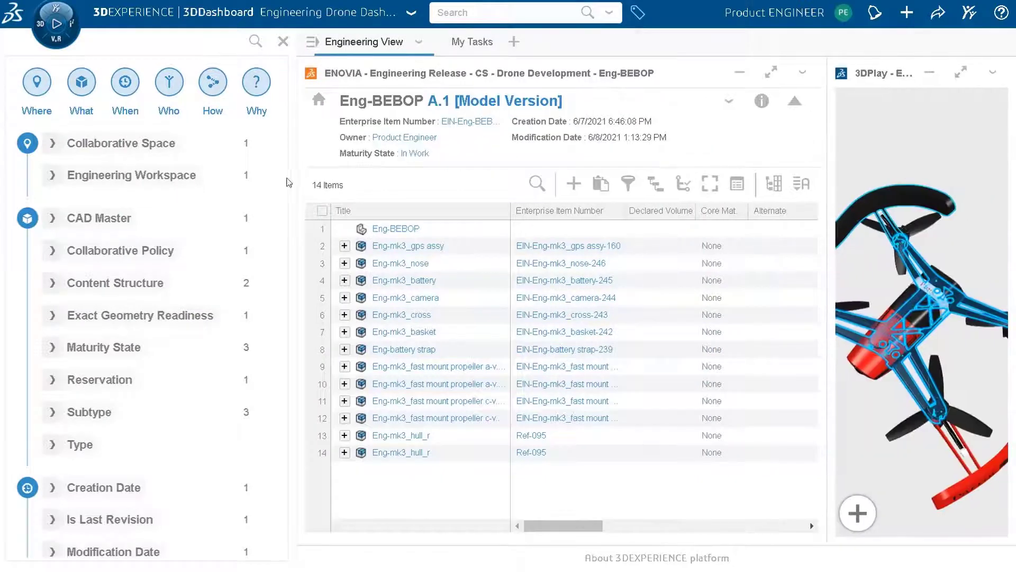
{"action": "left_click", "coordinate": [52, 351]}
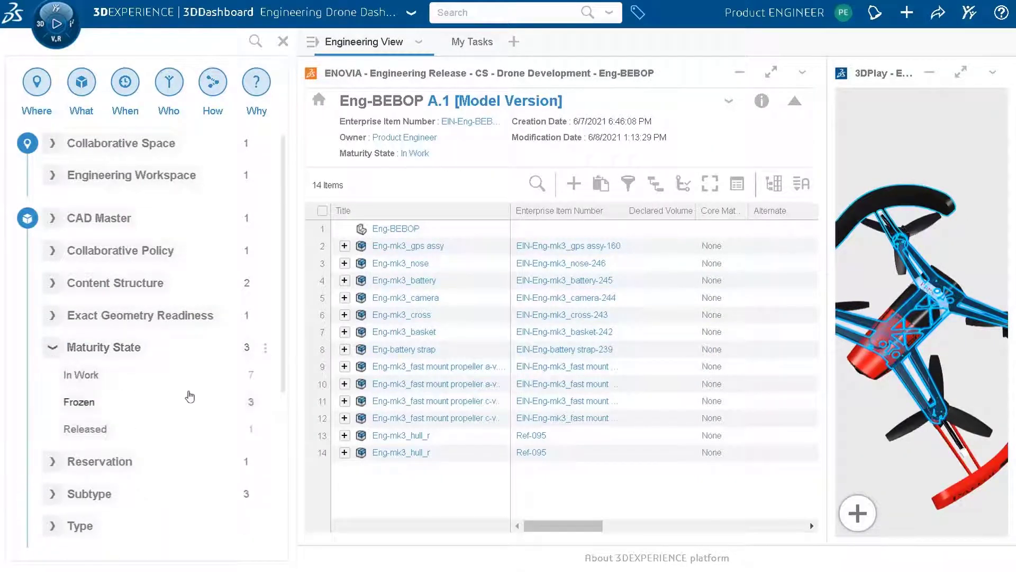
{"action": "left_click", "coordinate": [265, 350]}
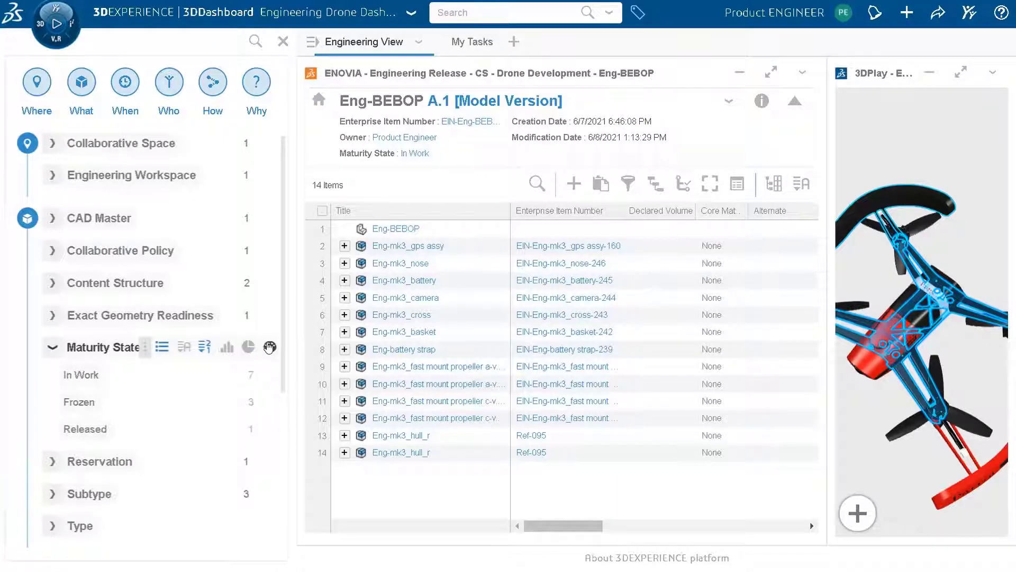
{"action": "left_click", "coordinate": [270, 346]}
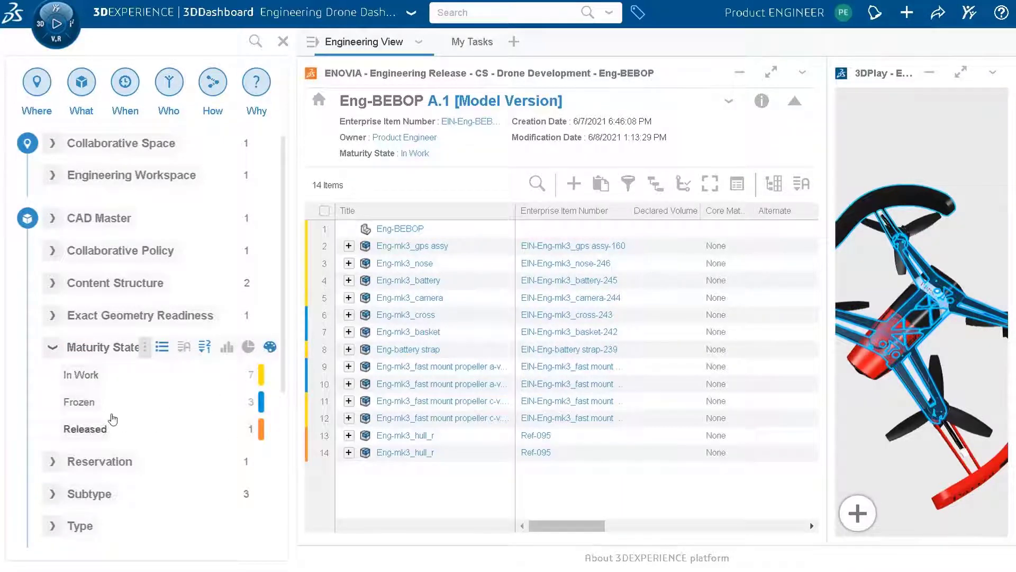
{"action": "left_click", "coordinate": [80, 402]}
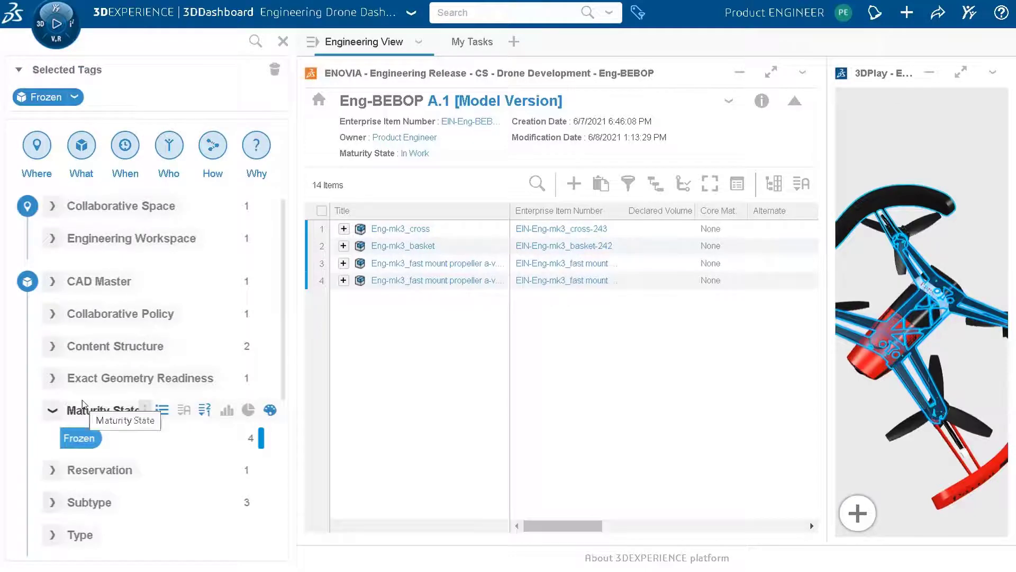
{"action": "left_click_drag", "start_coordinate": [526, 524], "coordinate": [478, 526]}
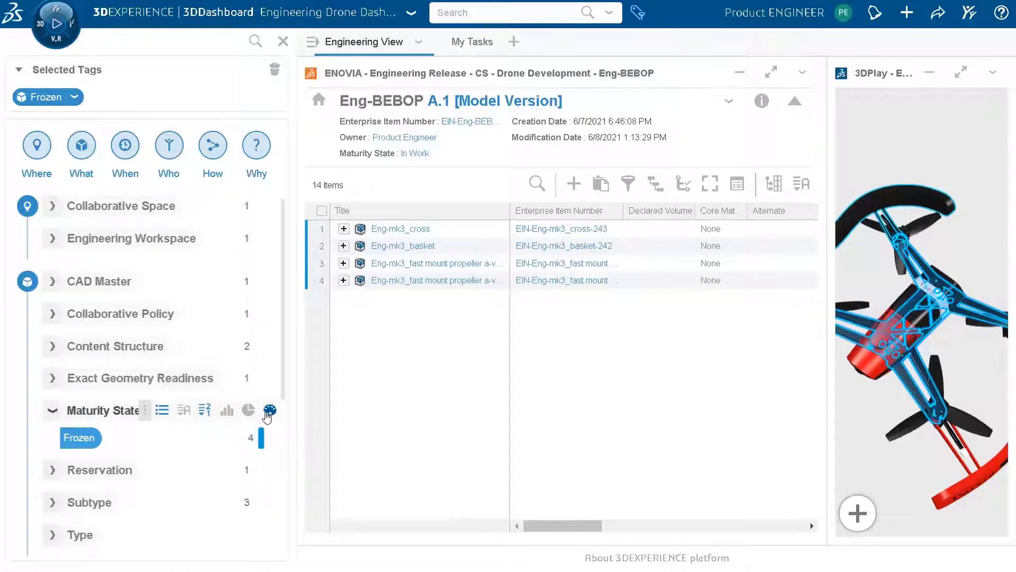
{"action": "left_click", "coordinate": [275, 73]}
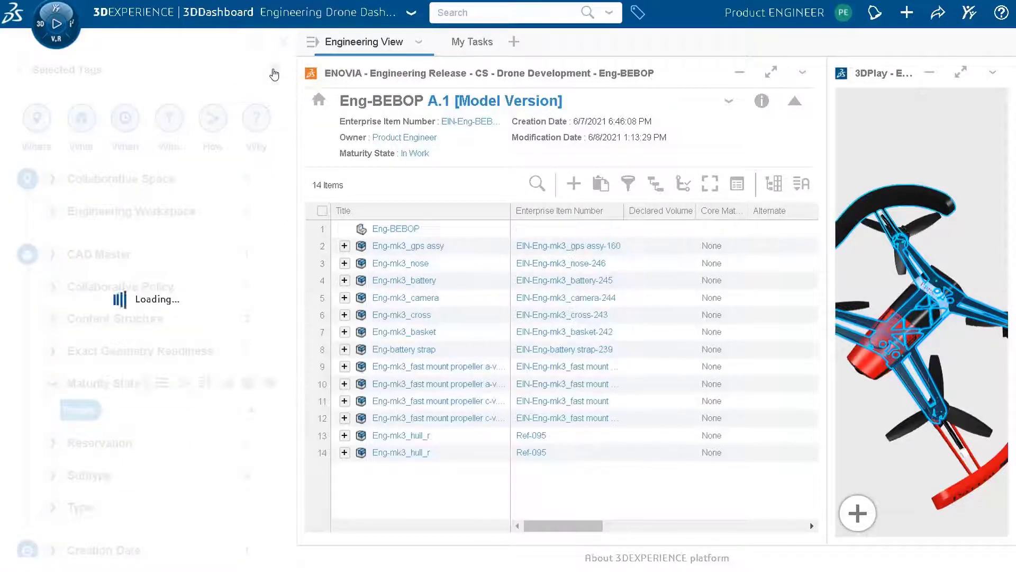
Step: Add a new engineering item, Physical Product00000980, under Eng-BEBOP and select it
{"action": "left_click", "coordinate": [282, 41]}
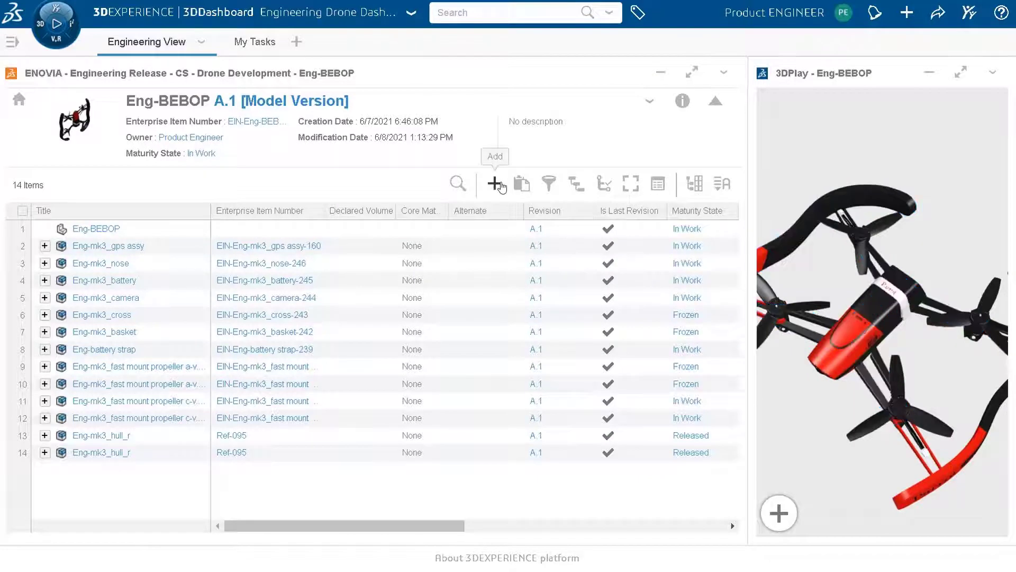
{"action": "left_click", "coordinate": [495, 184]}
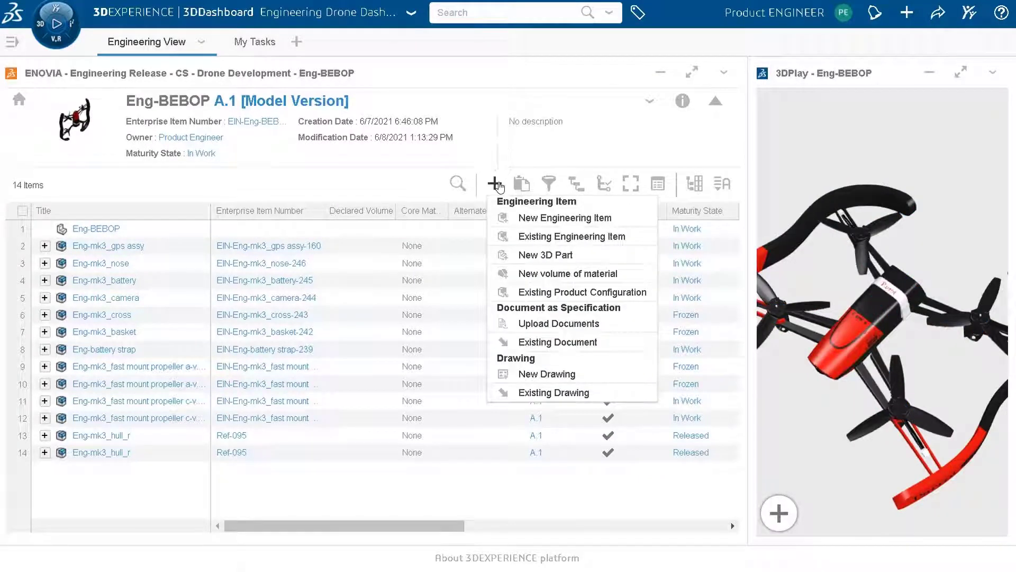
{"action": "left_click", "coordinate": [527, 220]}
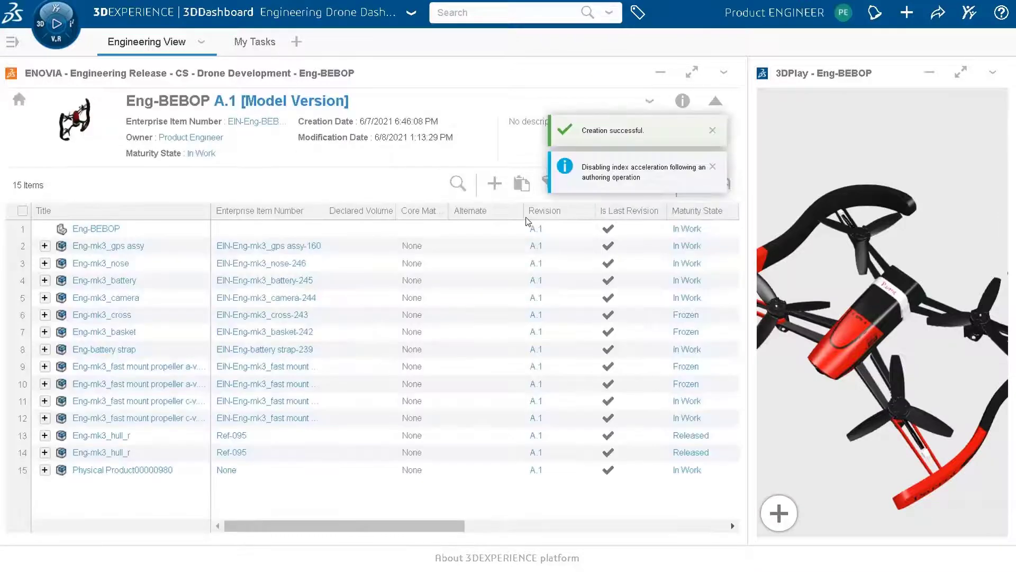
{"action": "left_click", "coordinate": [713, 132]}
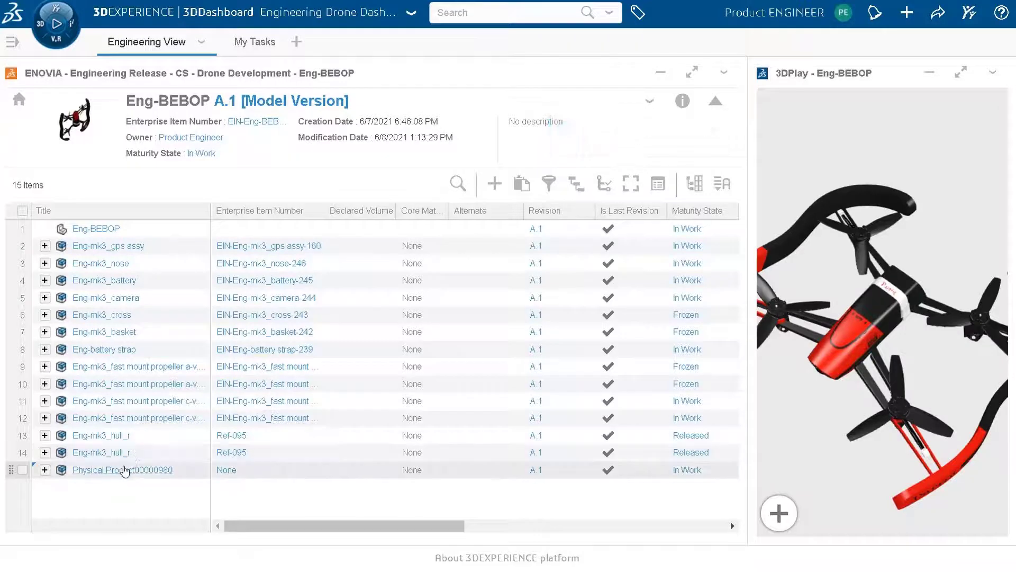
{"action": "left_click", "coordinate": [22, 470]}
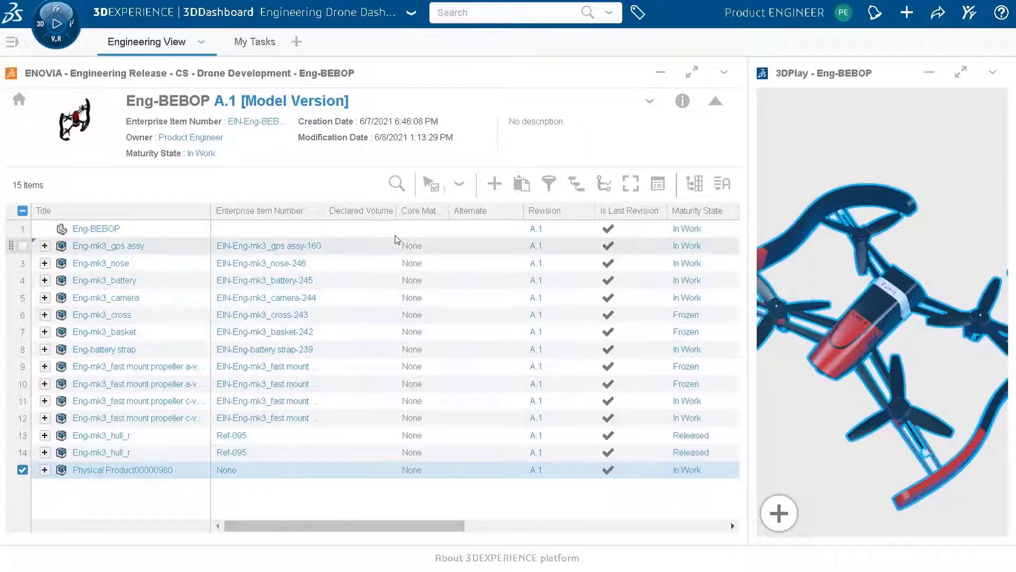
Step: Set the new product's title and description to Drone-Label and save
{"action": "left_click", "coordinate": [679, 104]}
{"action": "double_click", "coordinate": [603, 297]}
{"action": "left_click", "coordinate": [629, 288]}
{"action": "triple_click", "coordinate": [540, 291]}
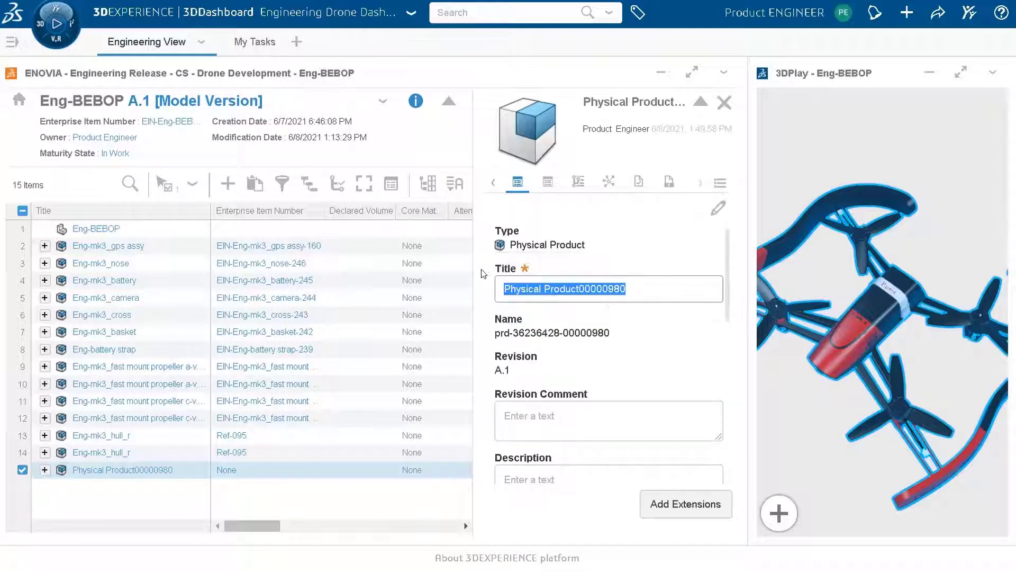
{"action": "type", "text": "Dr"}
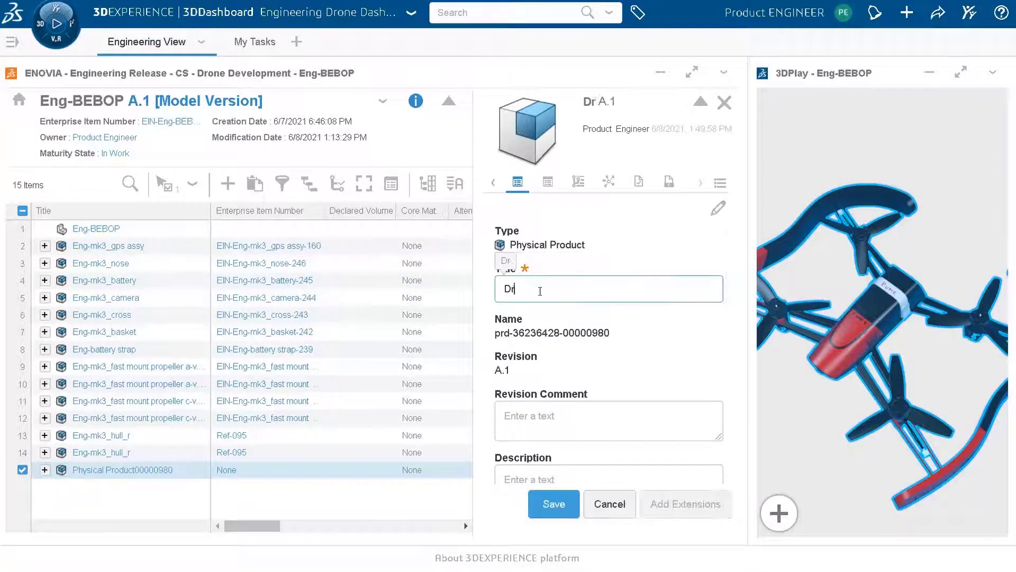
{"action": "type", "text": "one-L"}
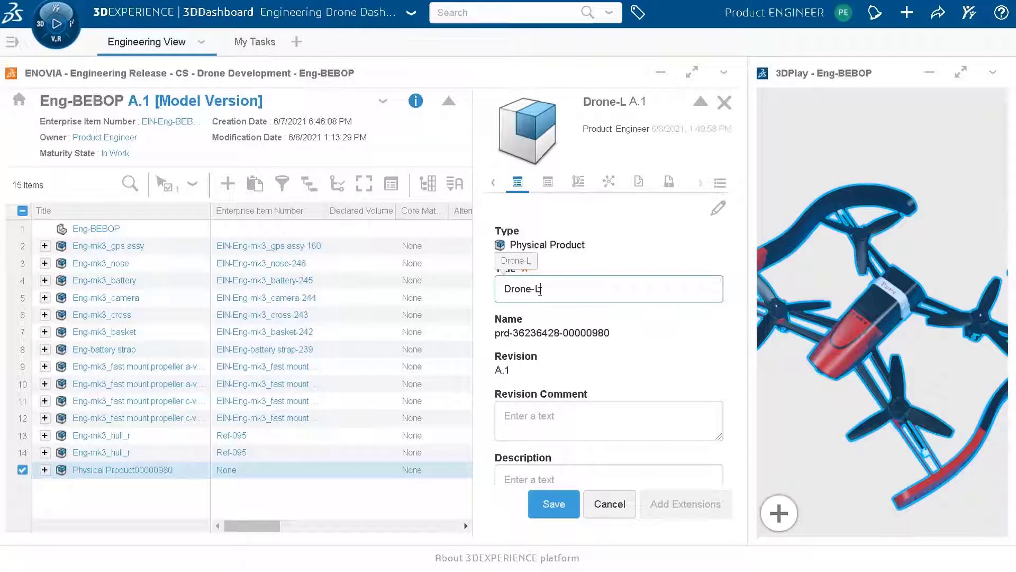
{"action": "type", "text": "abel"}
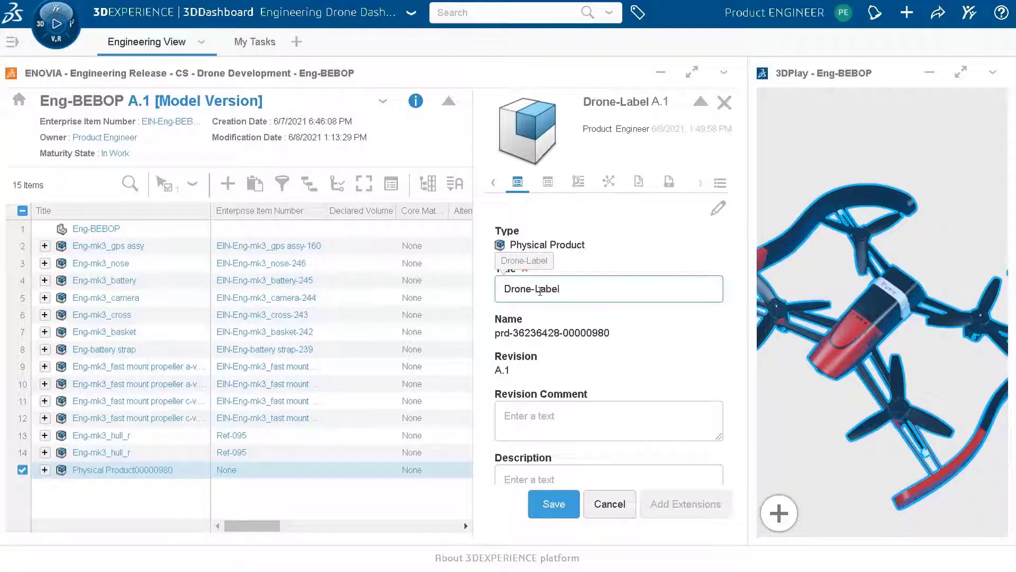
{"action": "left_click_drag", "start_coordinate": [575, 286], "coordinate": [489, 277]}
{"action": "key", "text": "ctrl+c"}
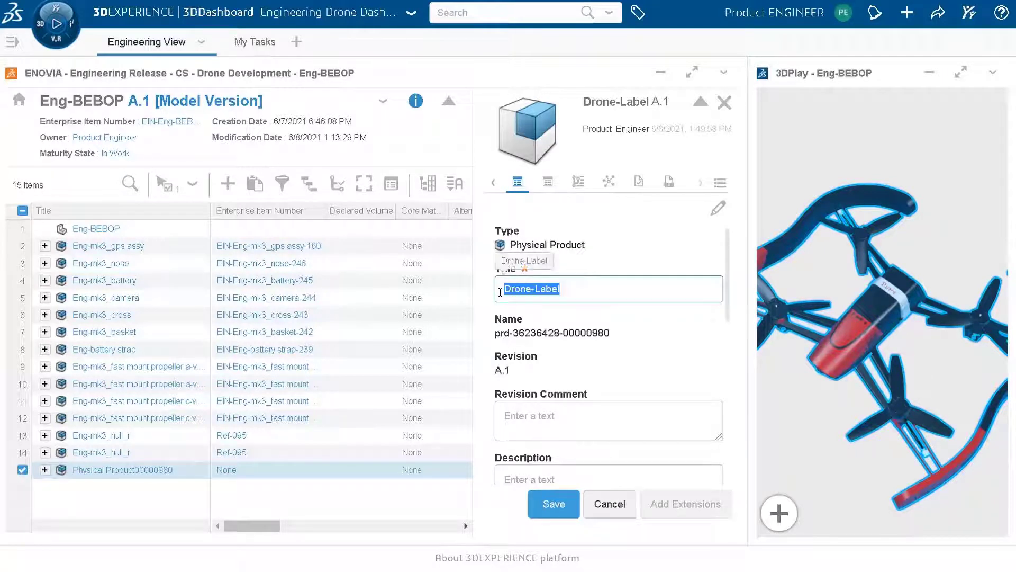
{"action": "left_click", "coordinate": [517, 478]}
{"action": "key", "text": "ctrl+v"}
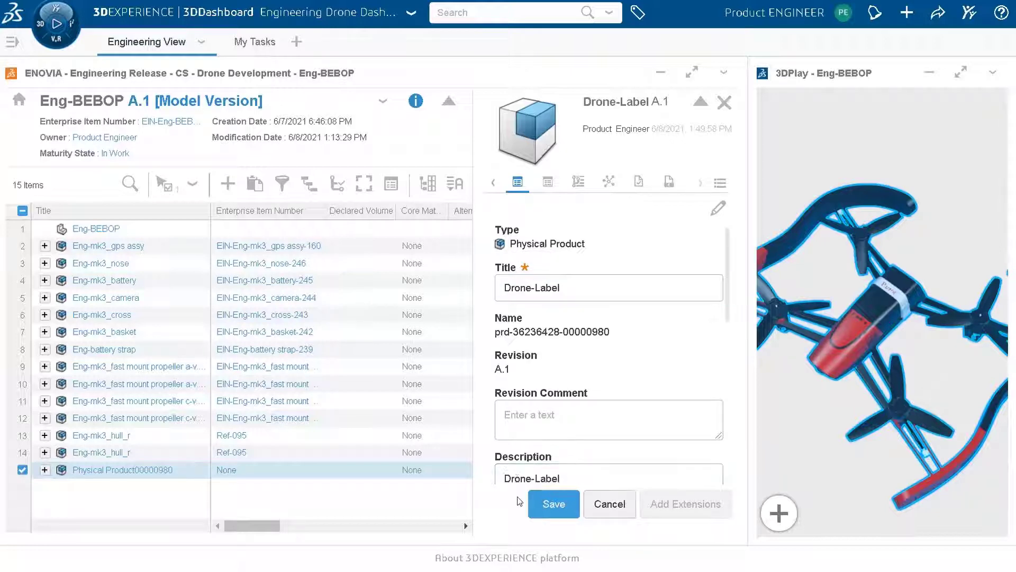
{"action": "left_click", "coordinate": [553, 506]}
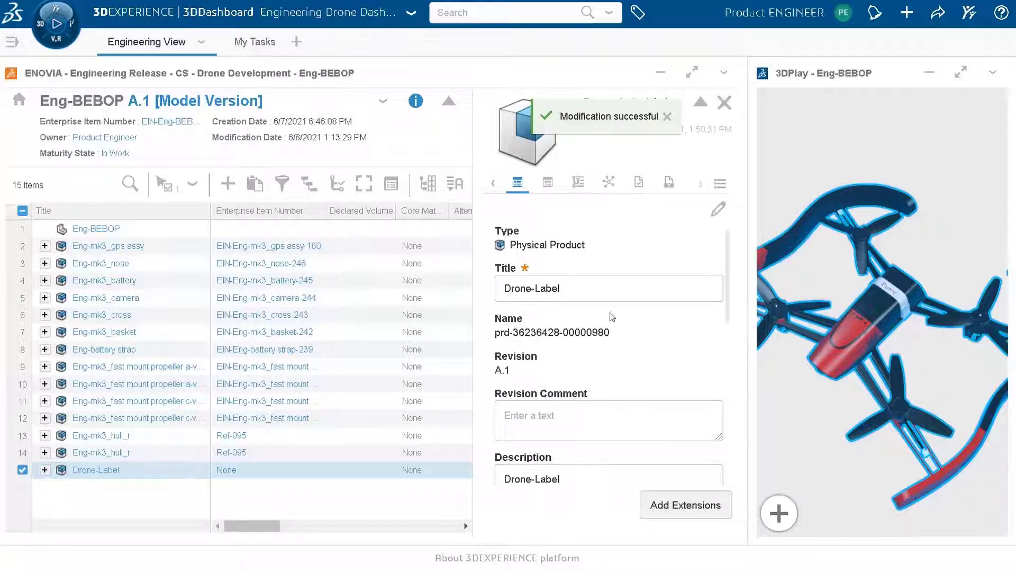
Step: Assign the generated enterprise item number EIN-Drone-Label-247 to the Drone-Label row
{"action": "left_click", "coordinate": [724, 104]}
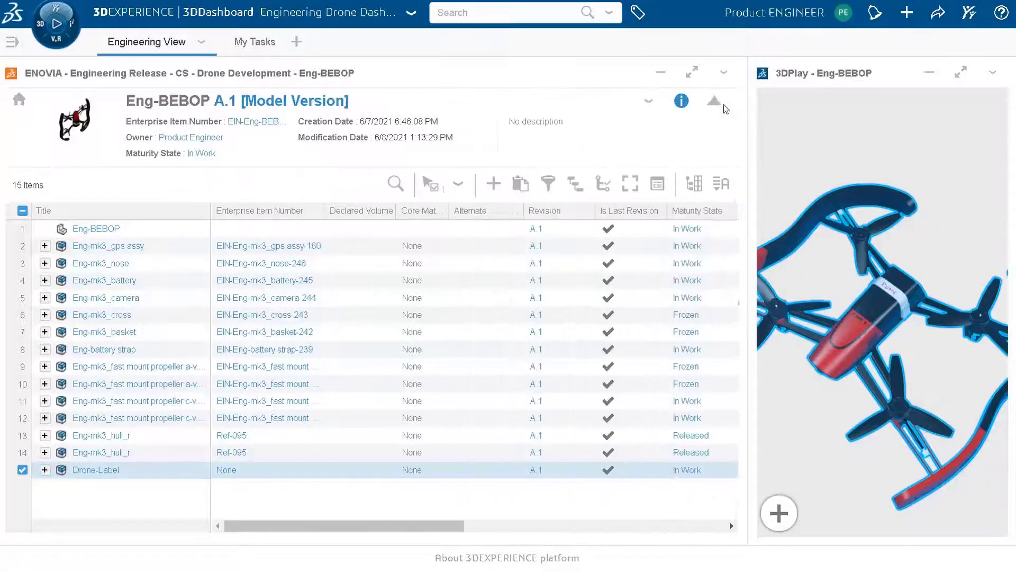
{"action": "left_click", "coordinate": [226, 471]}
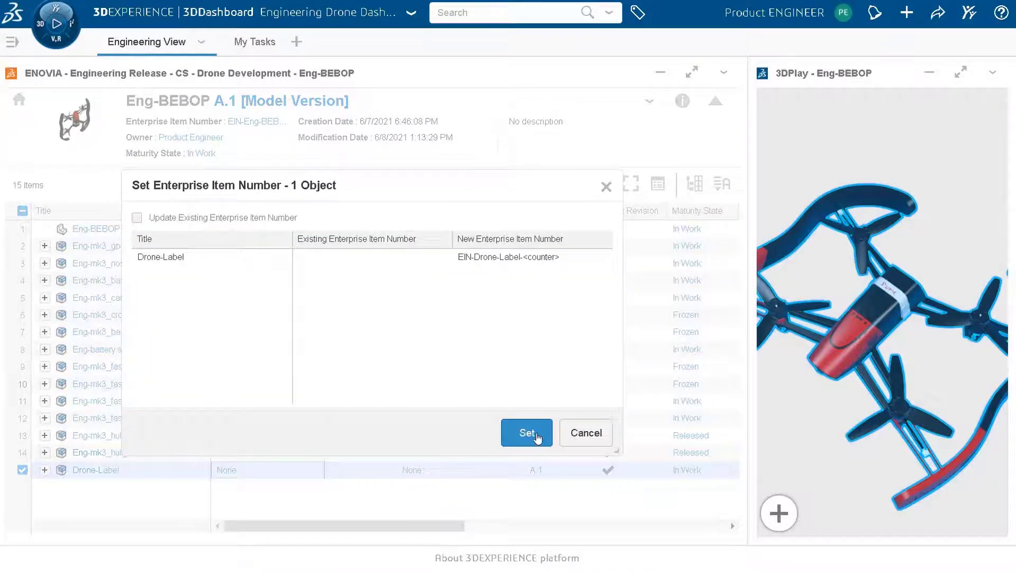
{"action": "left_click", "coordinate": [537, 439]}
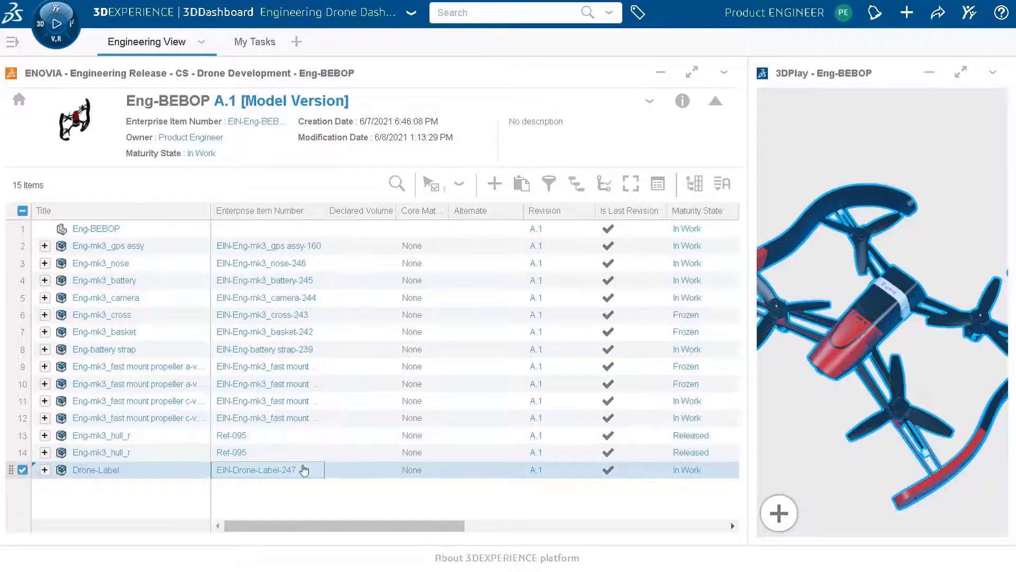
{"action": "left_click", "coordinate": [22, 469]}
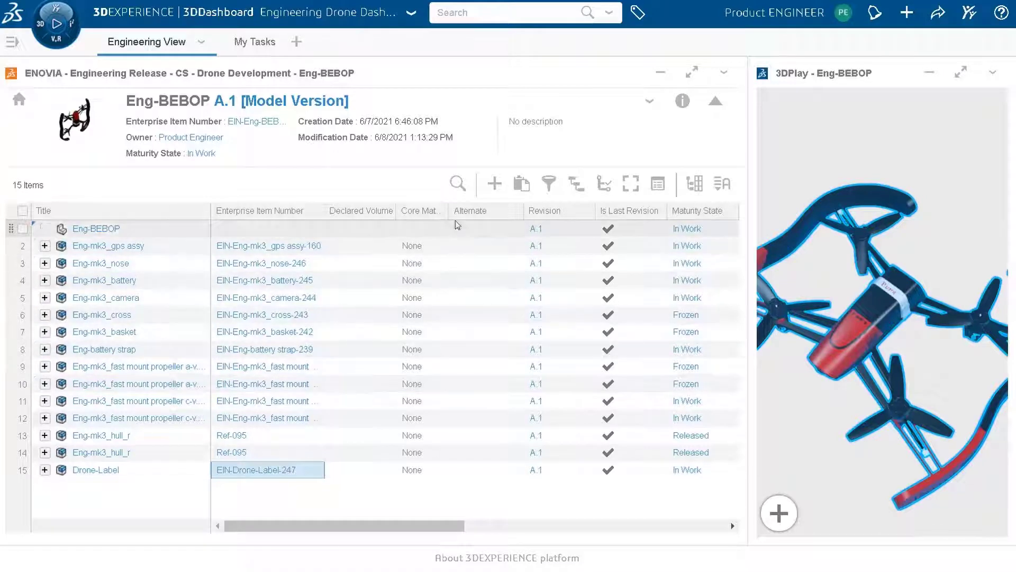
Step: Insert a new volume of Eng-New-DS Black material with a 0.8 L quantity
{"action": "left_click", "coordinate": [494, 184]}
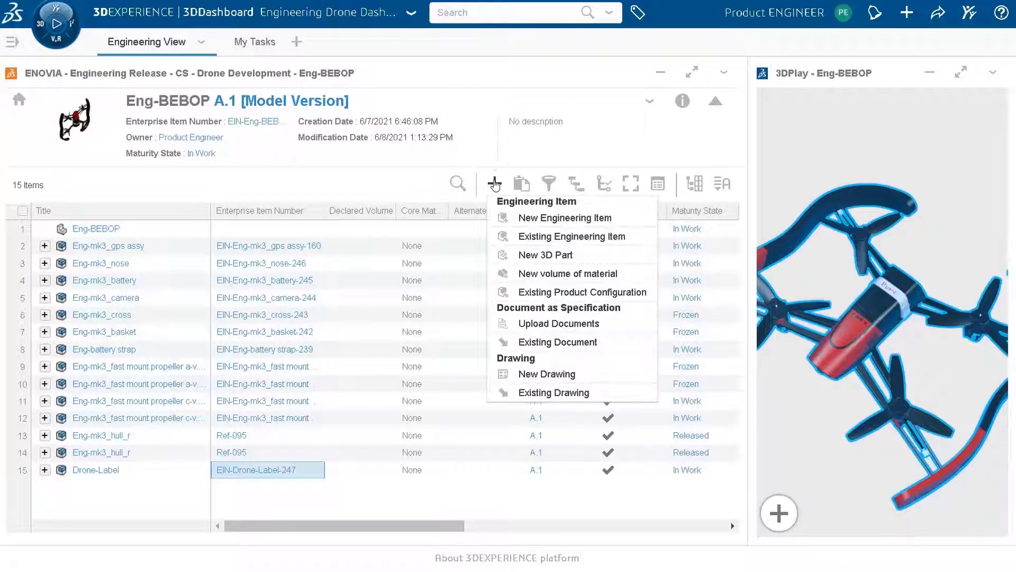
{"action": "left_click", "coordinate": [526, 273]}
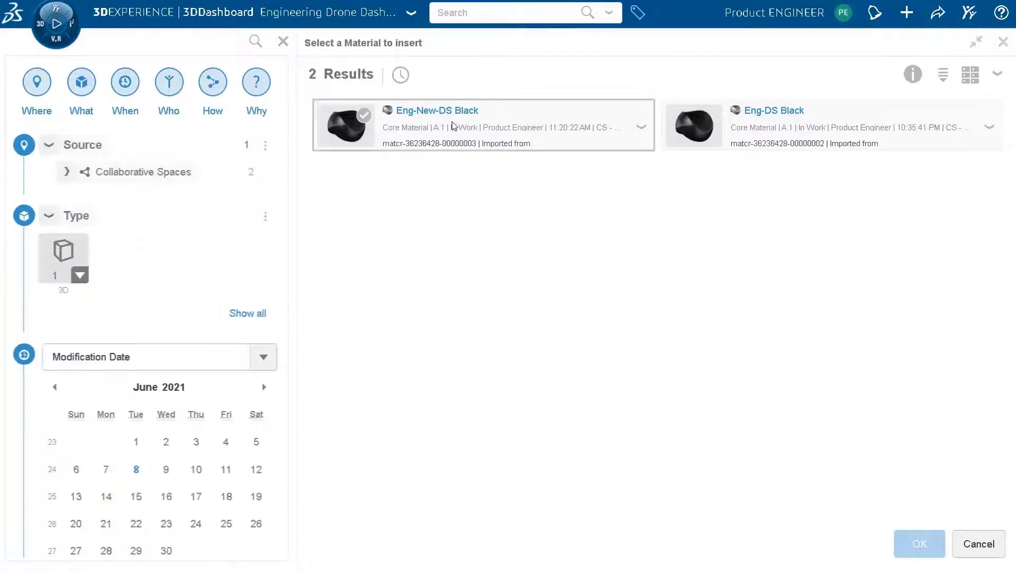
{"action": "left_click", "coordinate": [454, 126]}
{"action": "left_click", "coordinate": [923, 544]}
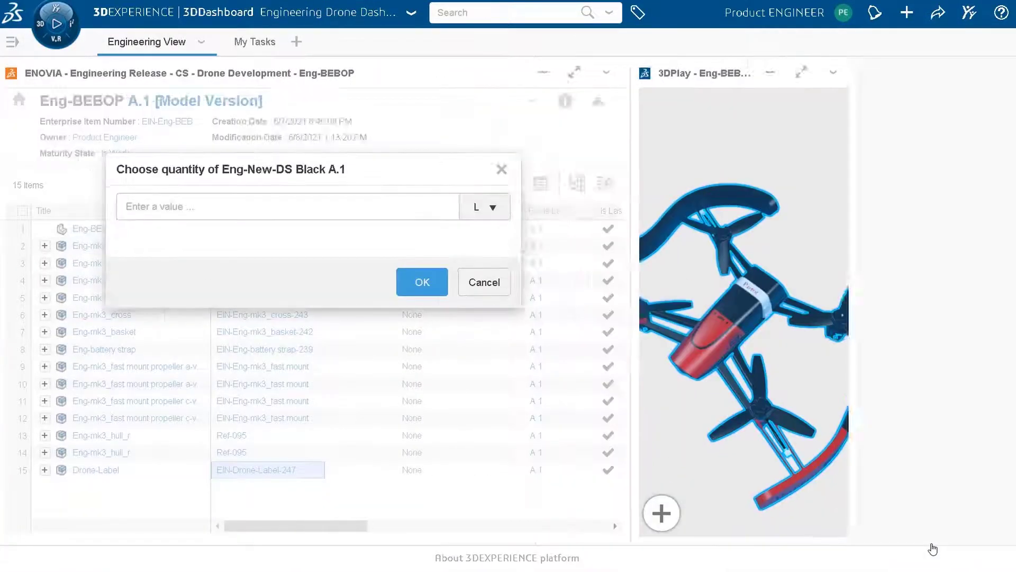
{"action": "left_click", "coordinate": [266, 207]}
{"action": "type", "text": "0.8"}
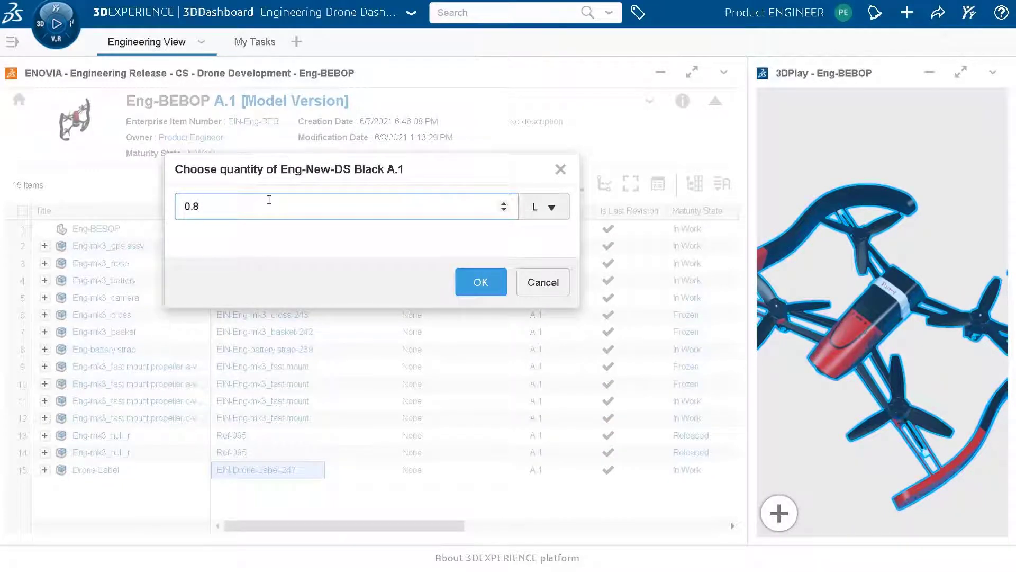
{"action": "left_click", "coordinate": [479, 283]}
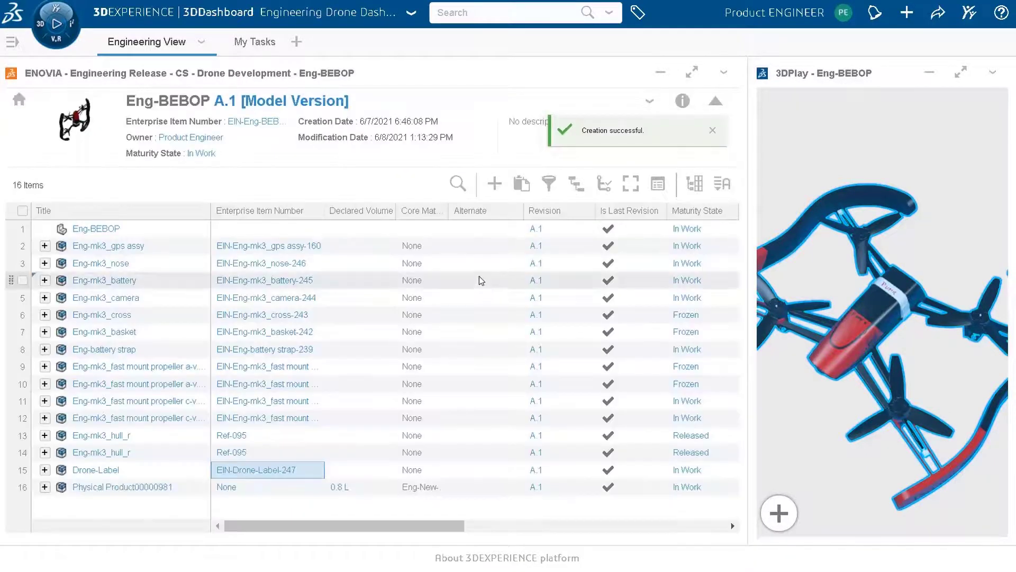
Step: Retitle Physical Product00000981 to Drone-Oil, copy it into the description, and save
{"action": "left_click", "coordinate": [22, 486]}
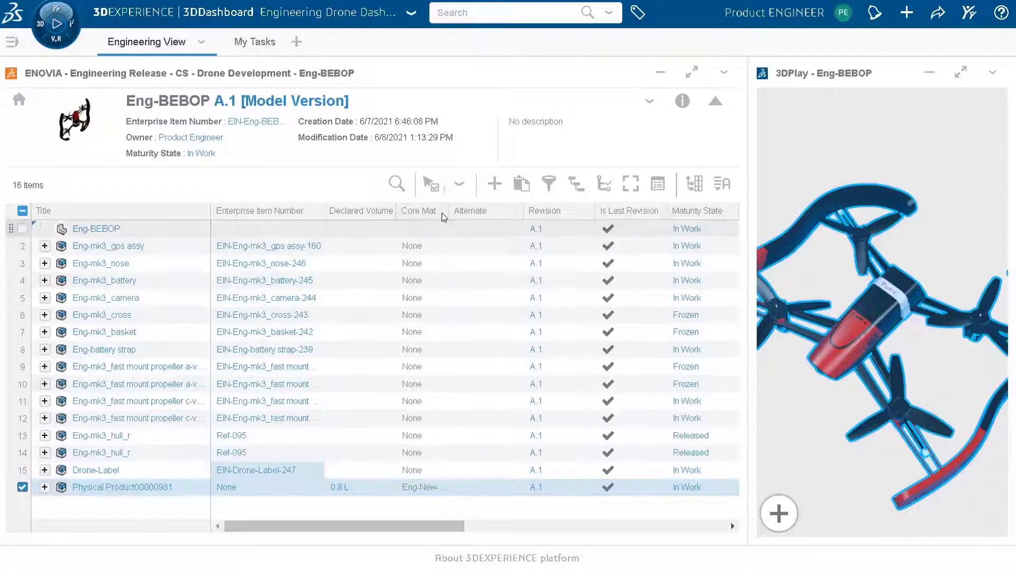
{"action": "left_click", "coordinate": [682, 101]}
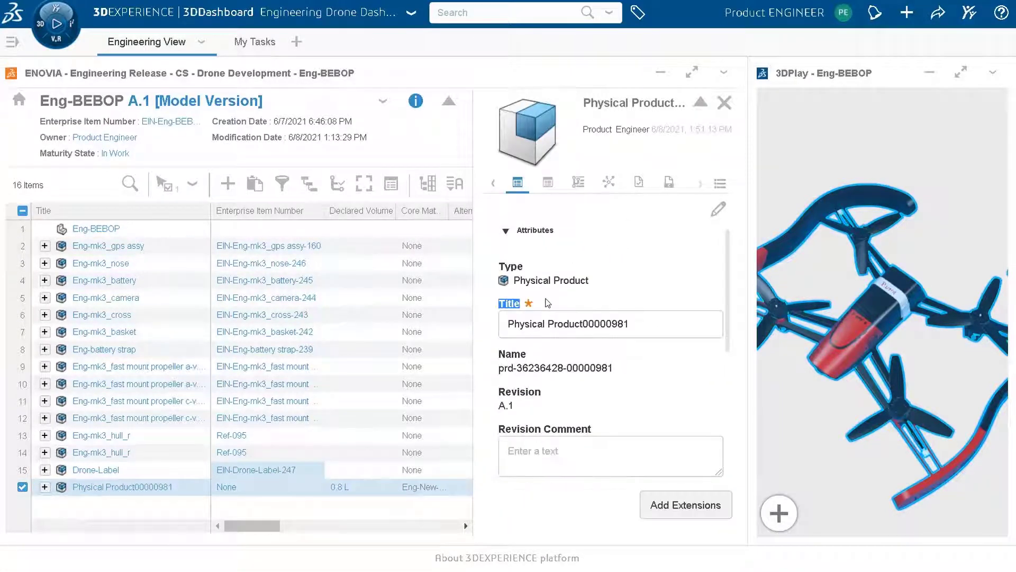
{"action": "left_click_drag", "start_coordinate": [633, 323], "coordinate": [505, 320]}
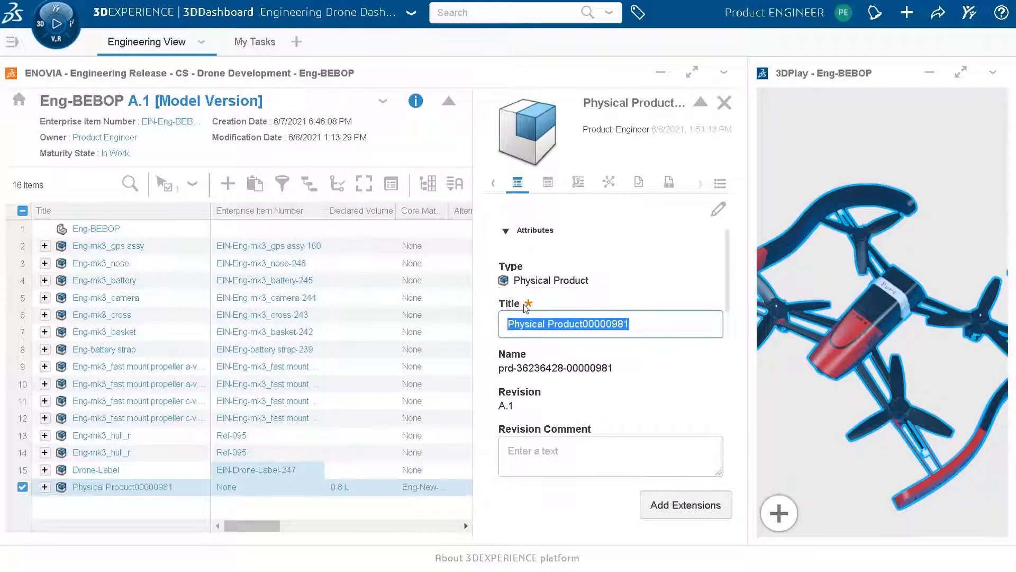
{"action": "type", "text": "Drone"}
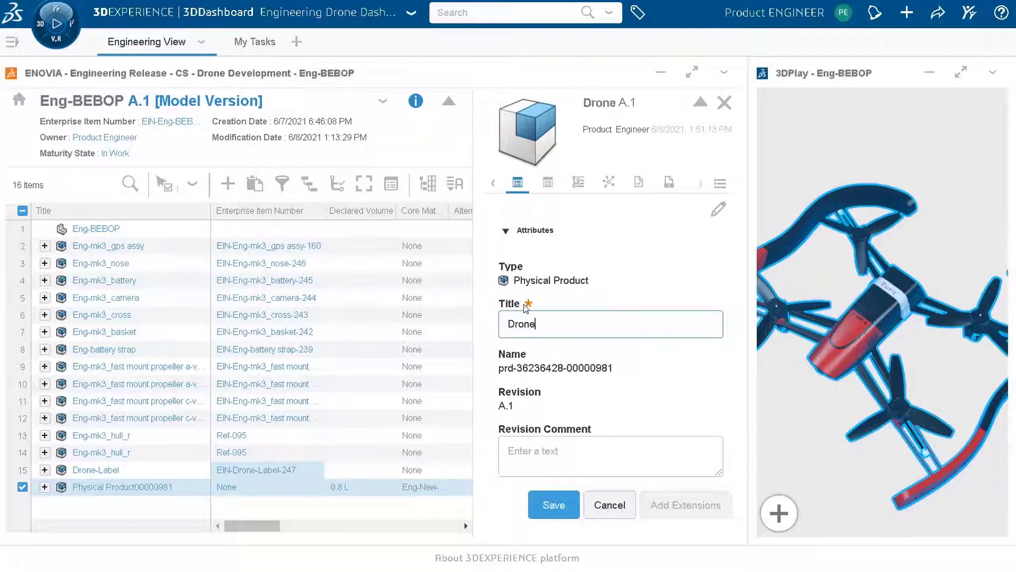
{"action": "type", "text": "-Oi"}
{"action": "left_click_drag", "start_coordinate": [553, 324], "coordinate": [496, 321]}
{"action": "key", "text": "ctrl+c"}
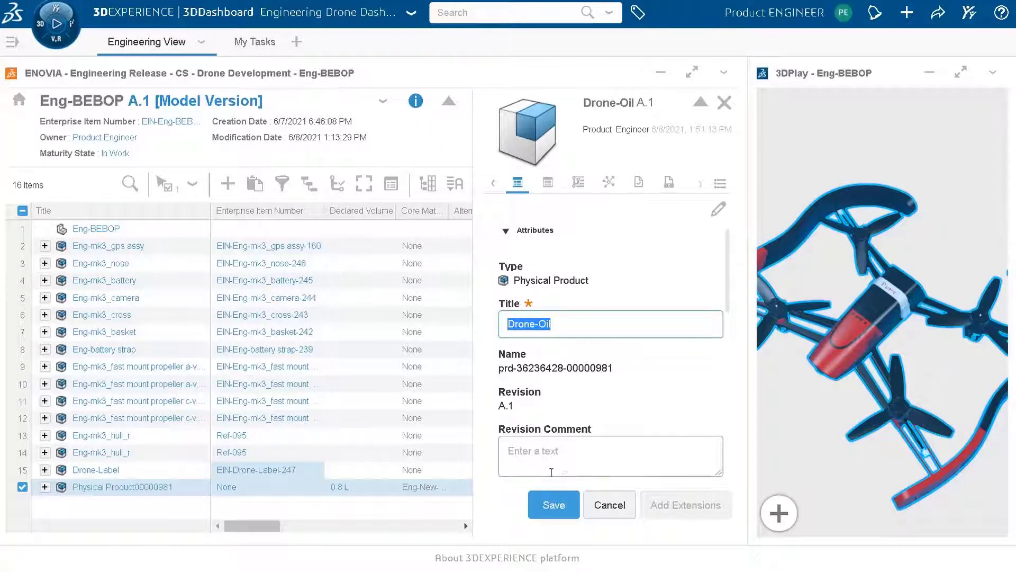
{"action": "scroll", "coordinate": [549, 449], "scroll_direction": "down", "scroll_amount": 2}
{"action": "left_click", "coordinate": [548, 449]}
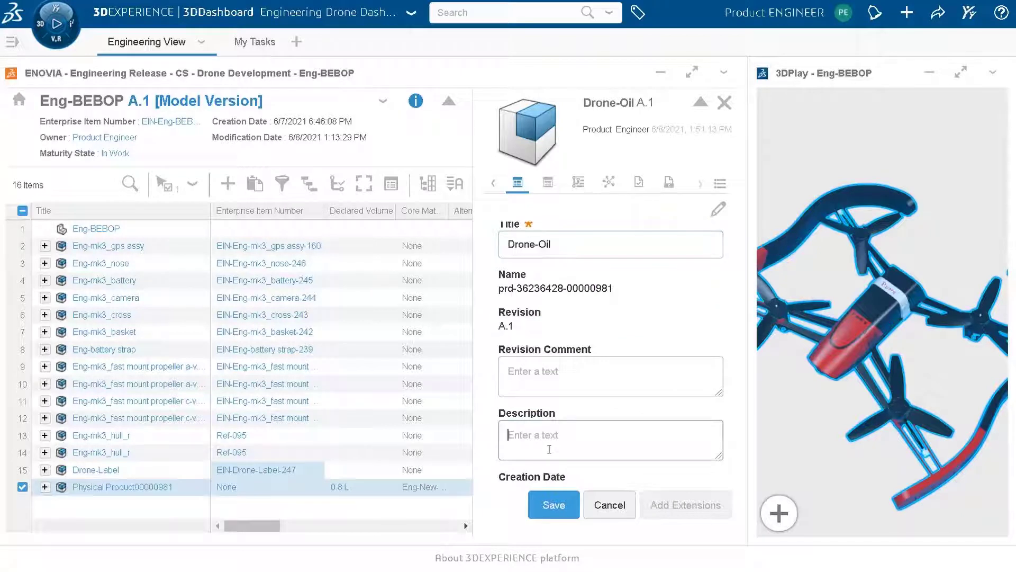
{"action": "key", "text": "ctrl+v"}
{"action": "left_click", "coordinate": [554, 505]}
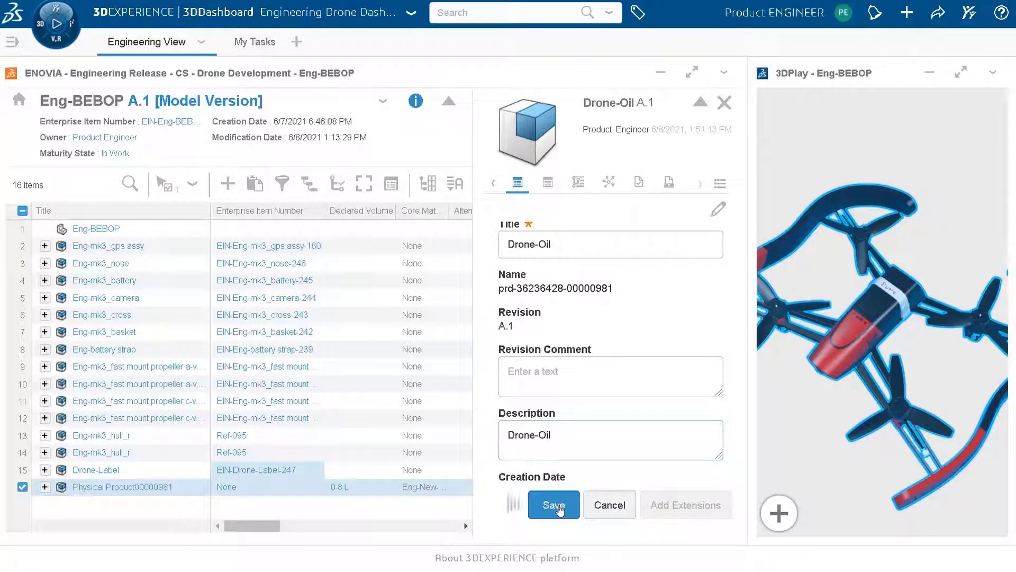
{"action": "left_click", "coordinate": [724, 102]}
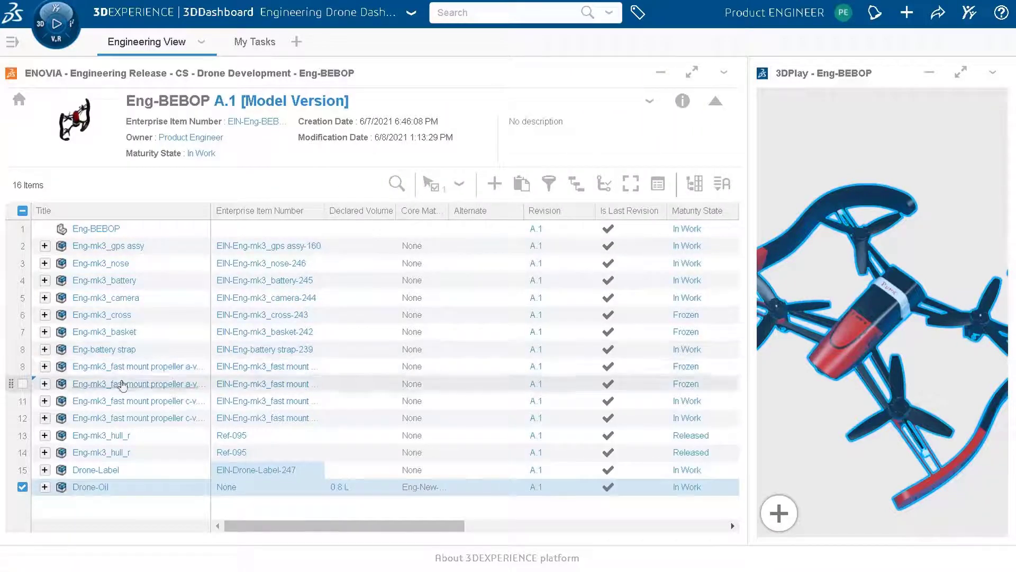
Step: Add Alt1-Strap-10 A.1 as a proposed alternate to Eng-battery strap, for all usages
{"action": "left_click", "coordinate": [22, 486]}
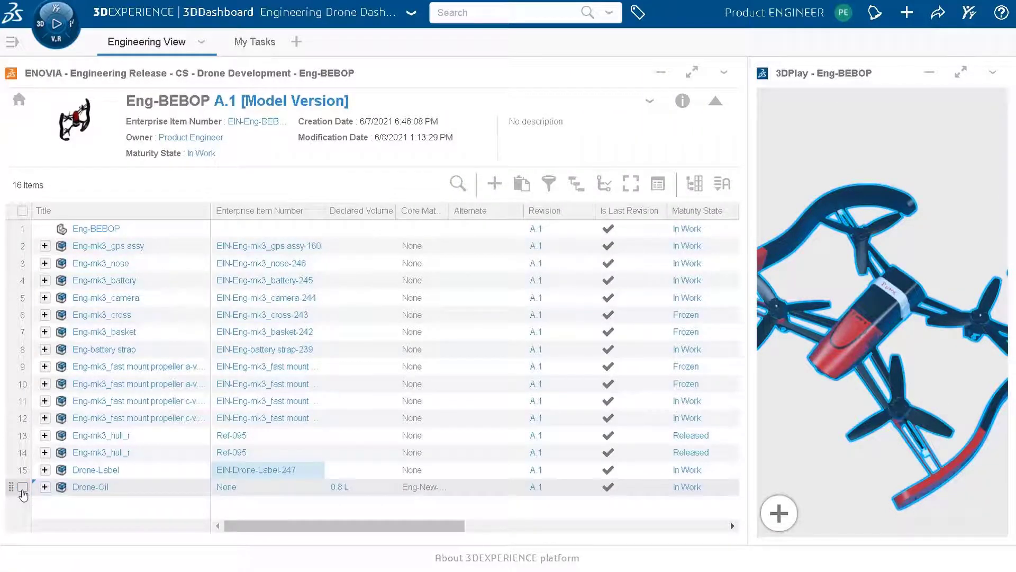
{"action": "left_click", "coordinate": [22, 350]}
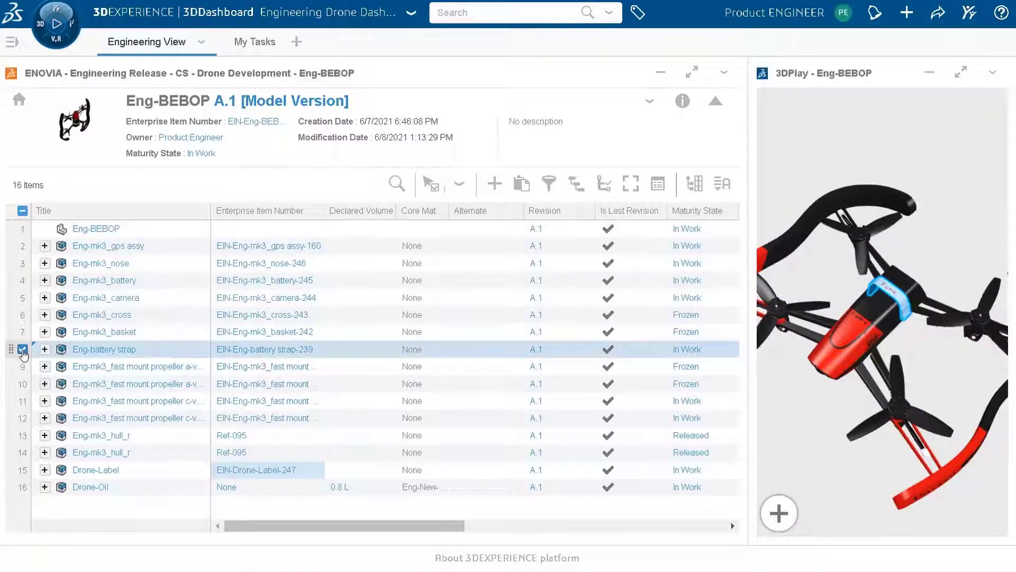
{"action": "left_click", "coordinate": [683, 101]}
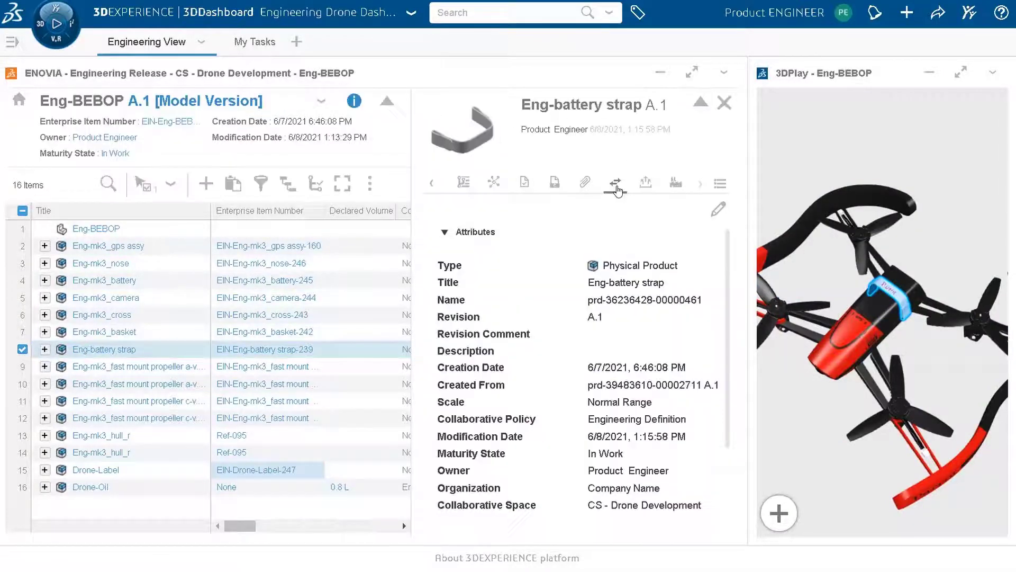
{"action": "left_click", "coordinate": [617, 186]}
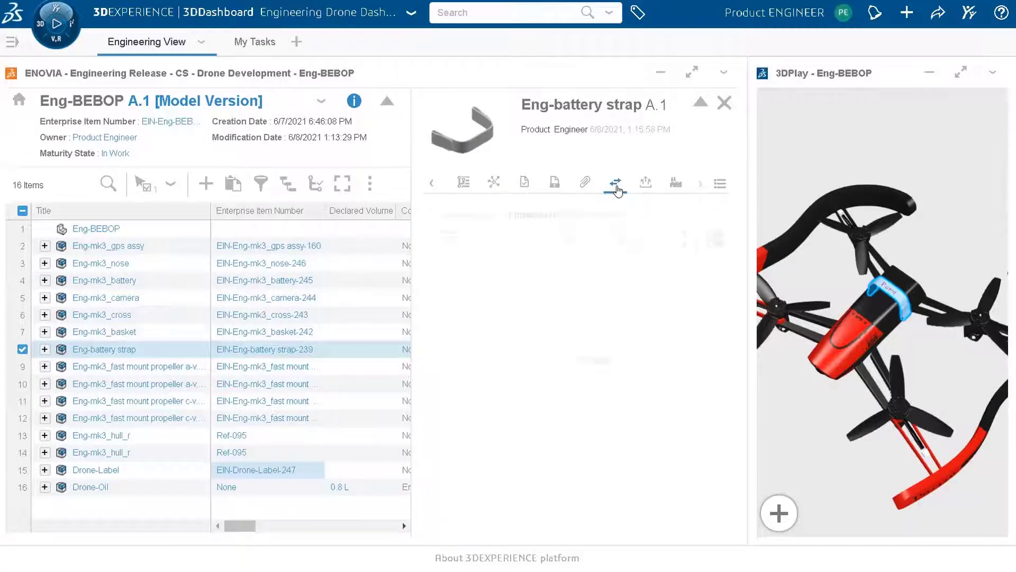
{"action": "left_click", "coordinate": [586, 350]}
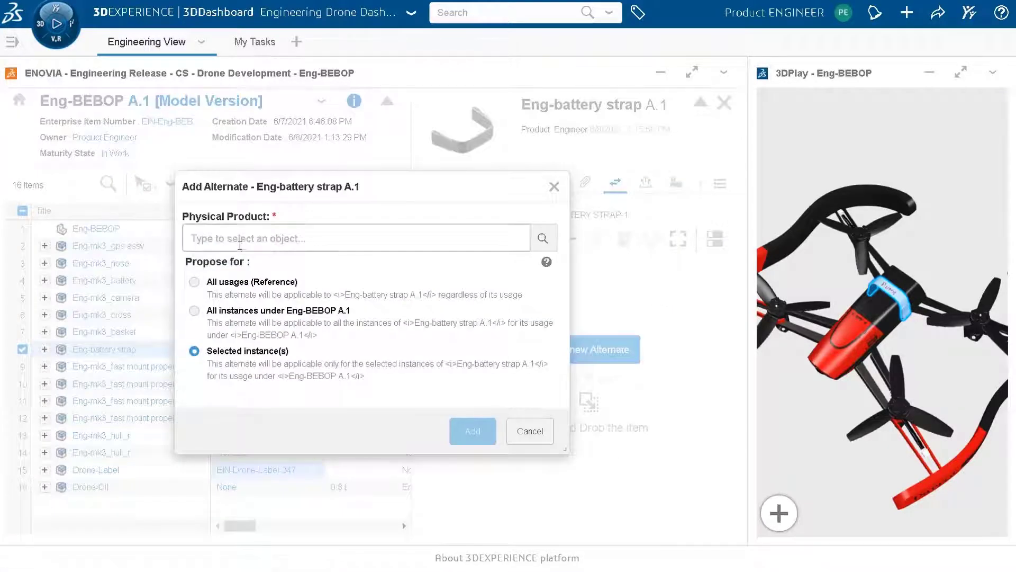
{"action": "type", "text": "Alt"}
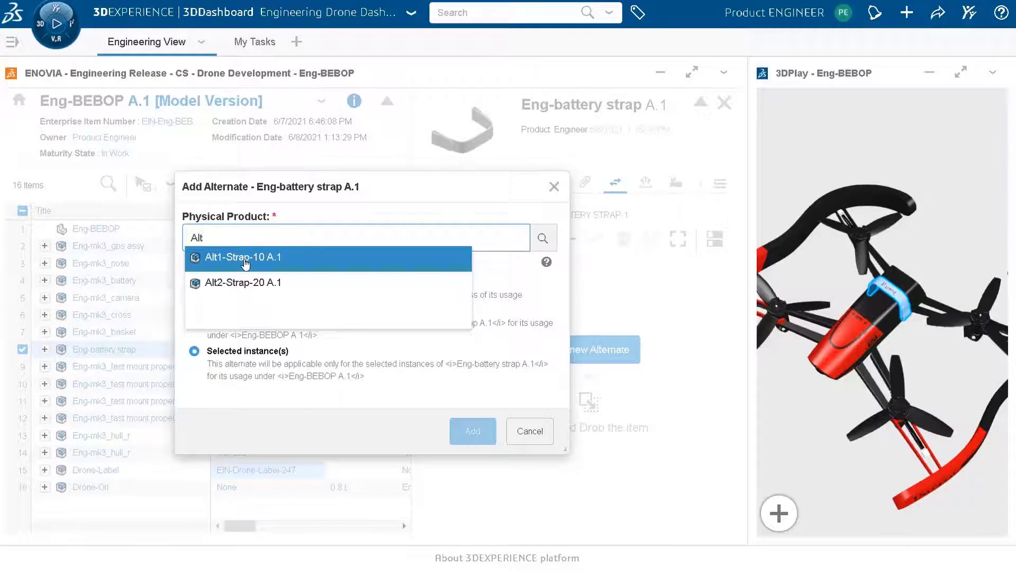
{"action": "left_click", "coordinate": [245, 261]}
{"action": "left_click", "coordinate": [194, 282]}
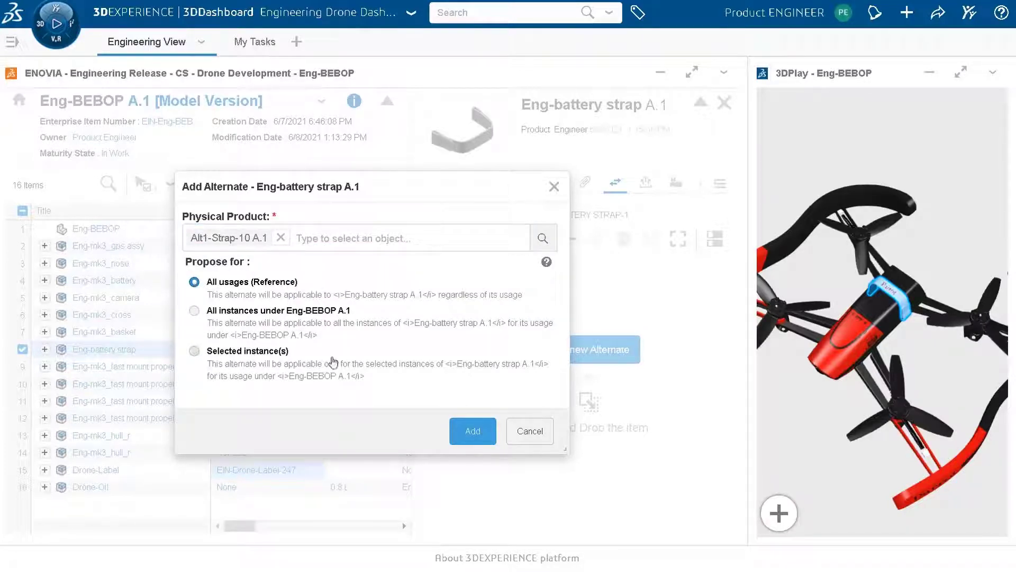
{"action": "left_click", "coordinate": [472, 432]}
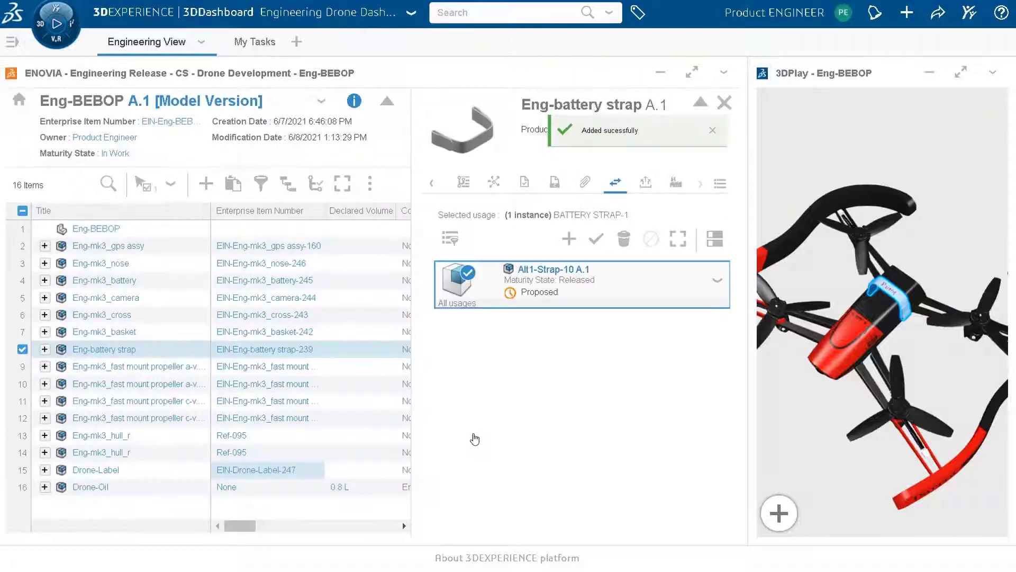
Step: Add Alt2-Strap-20 A.1 as a second alternate for all Eng-BEBOP instances, then close the details
{"action": "left_click", "coordinate": [568, 240]}
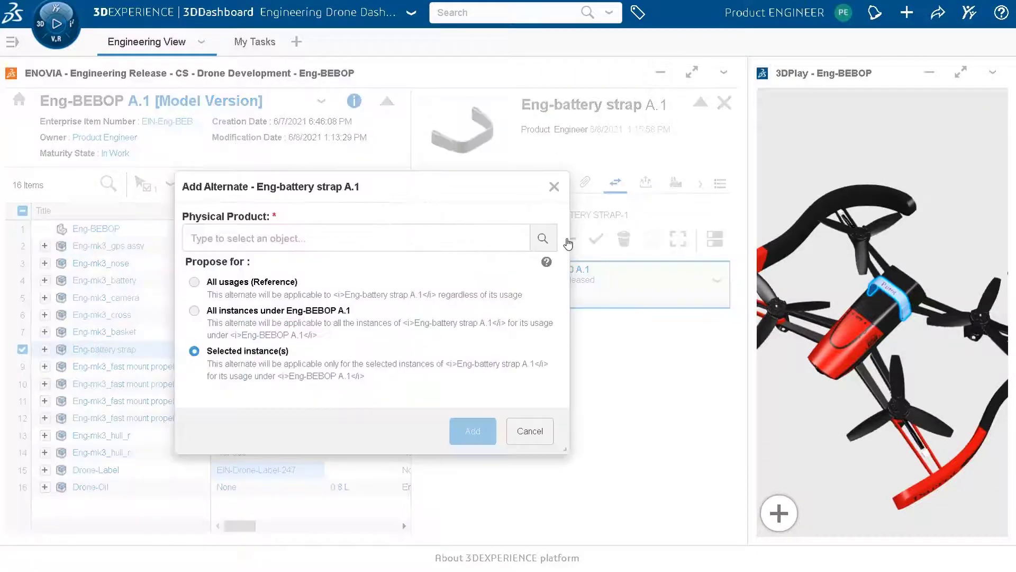
{"action": "left_click", "coordinate": [244, 231]}
{"action": "type", "text": "Alt"}
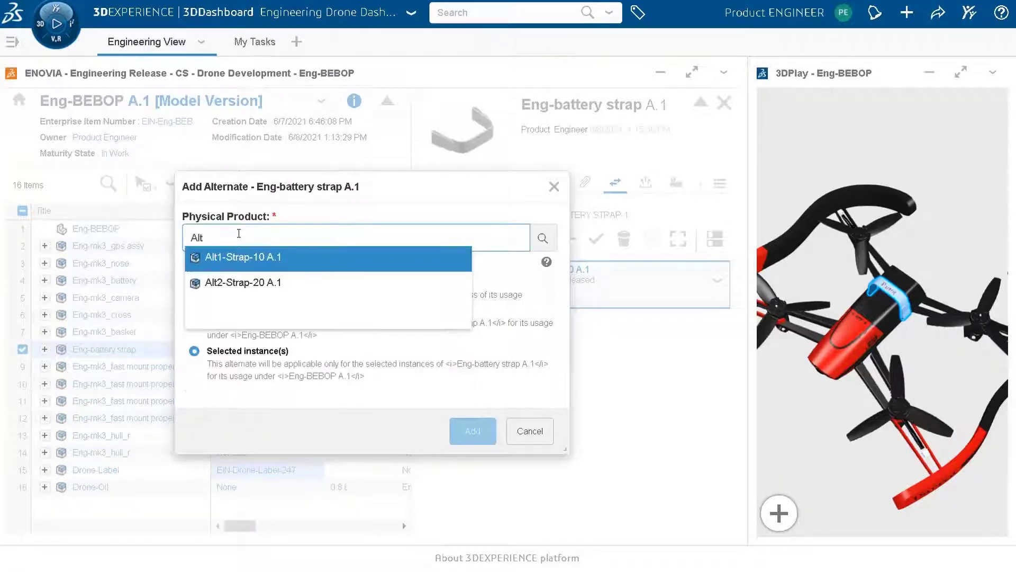
{"action": "left_click", "coordinate": [225, 282]}
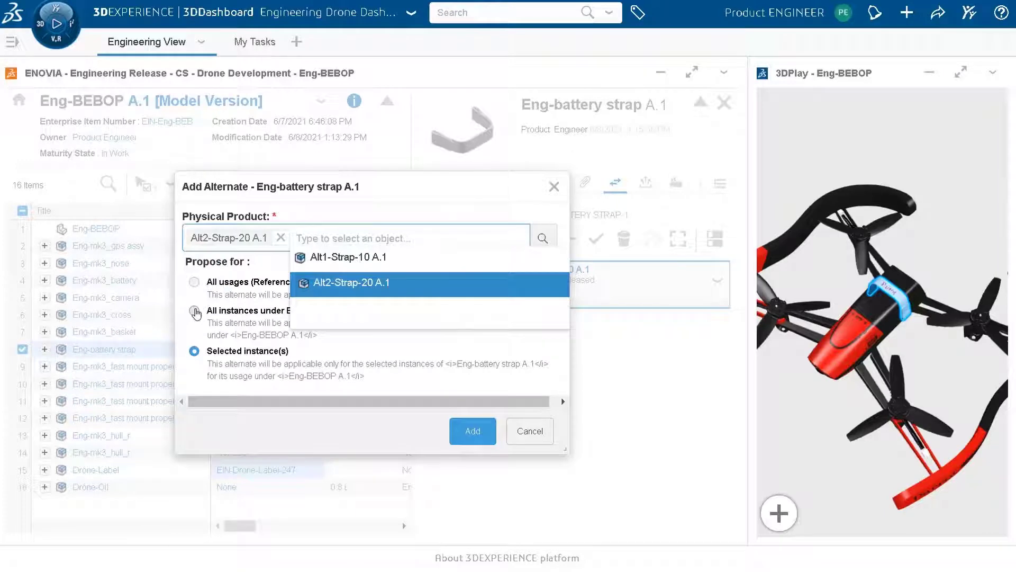
{"action": "left_click", "coordinate": [194, 311]}
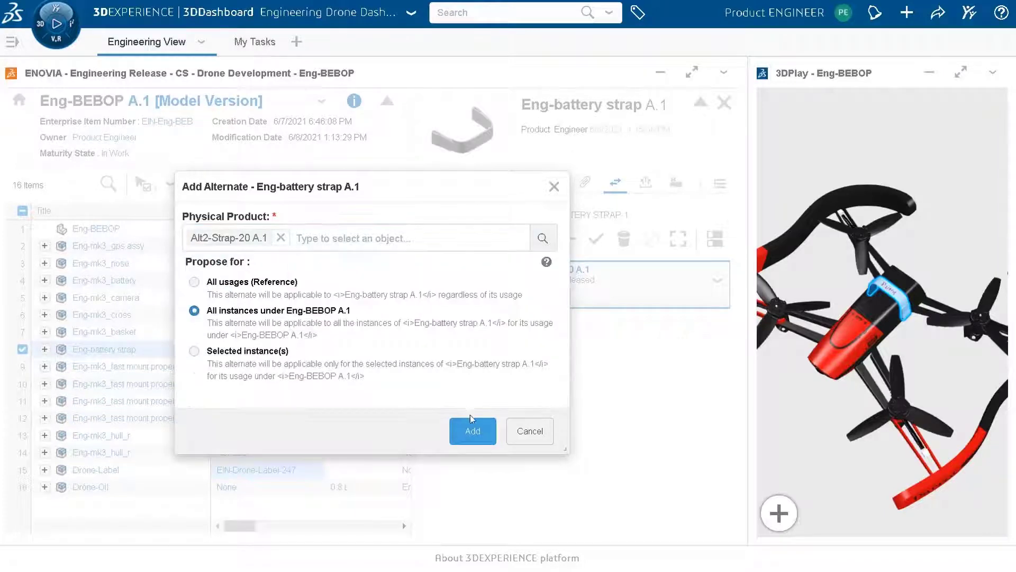
{"action": "left_click", "coordinate": [473, 432]}
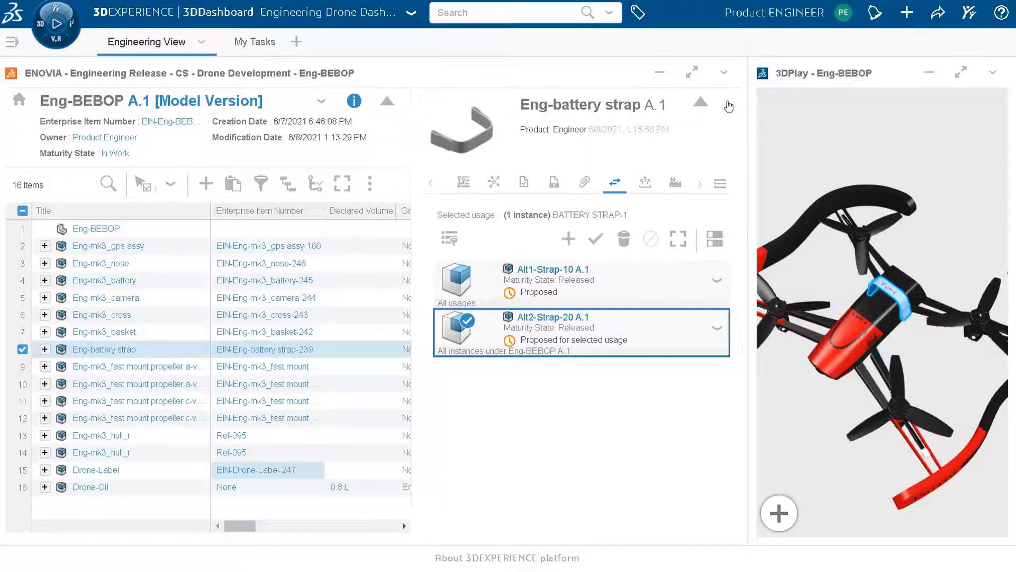
{"action": "left_click", "coordinate": [729, 107]}
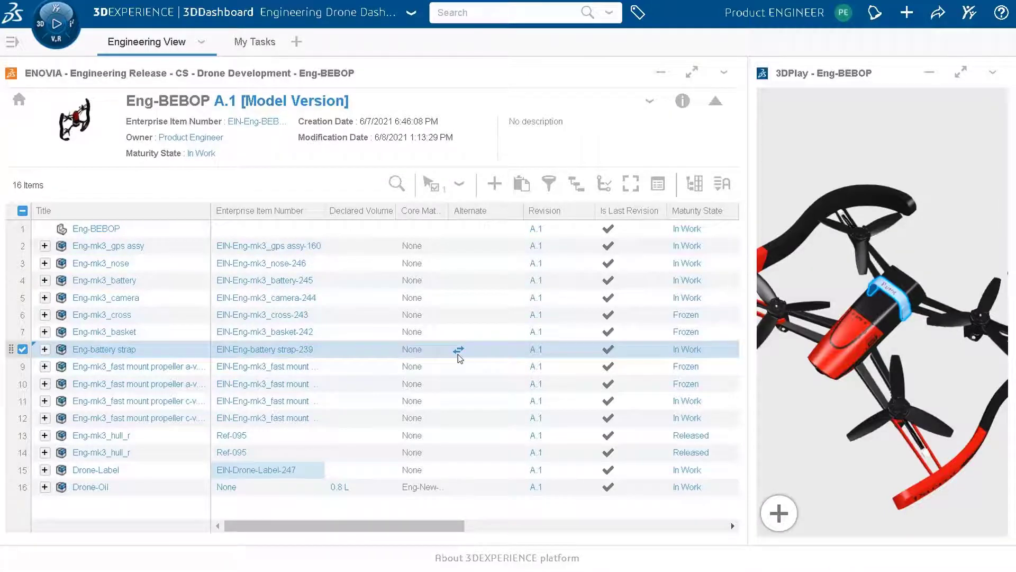
Step: Open the Eng-mk3_camera structure and load the camera assembly in 3DPlay
{"action": "left_click", "coordinate": [22, 350]}
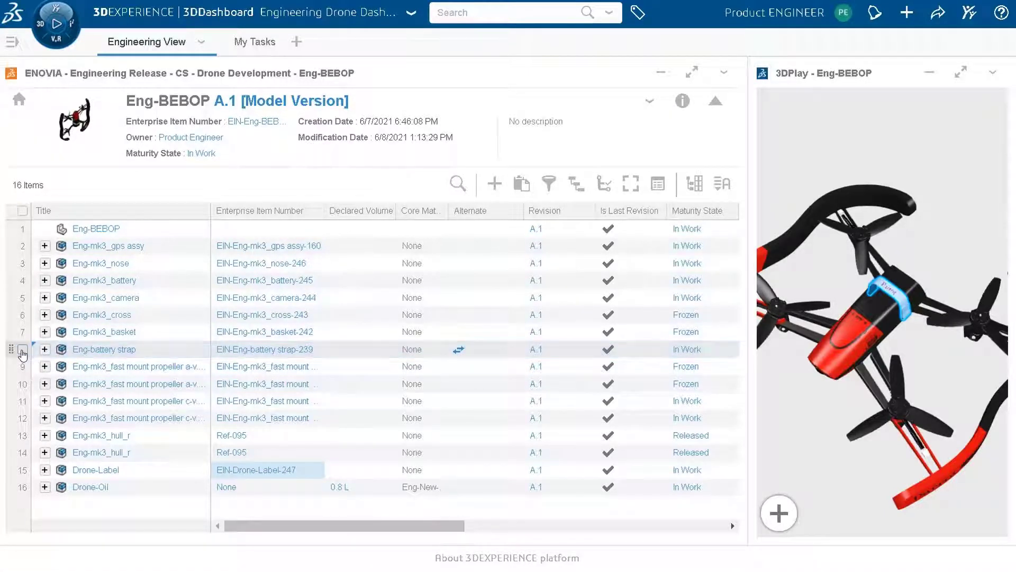
{"action": "left_click", "coordinate": [96, 300]}
{"action": "left_click", "coordinate": [94, 299]}
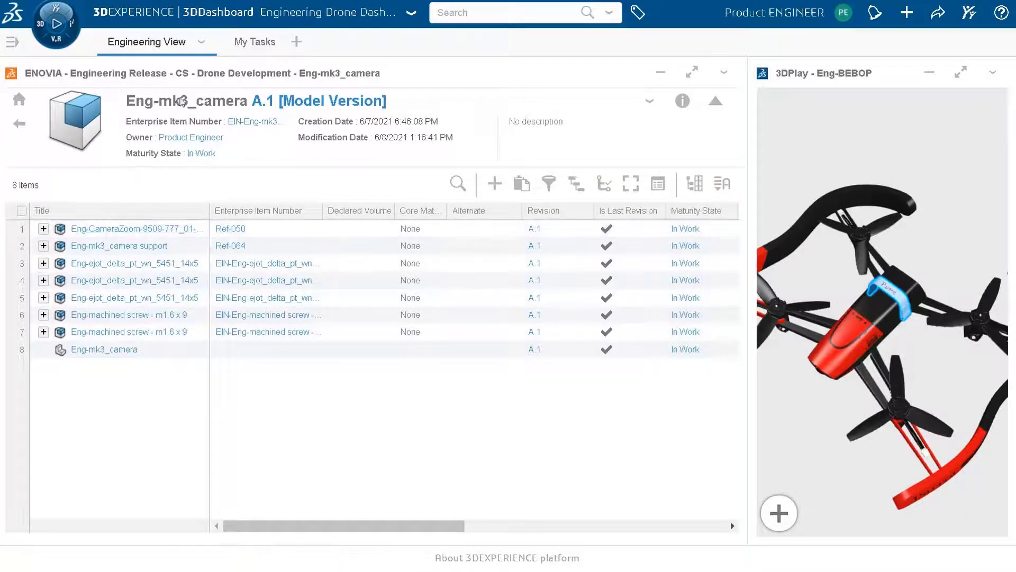
{"action": "left_click_drag", "start_coordinate": [239, 102], "coordinate": [881, 310]}
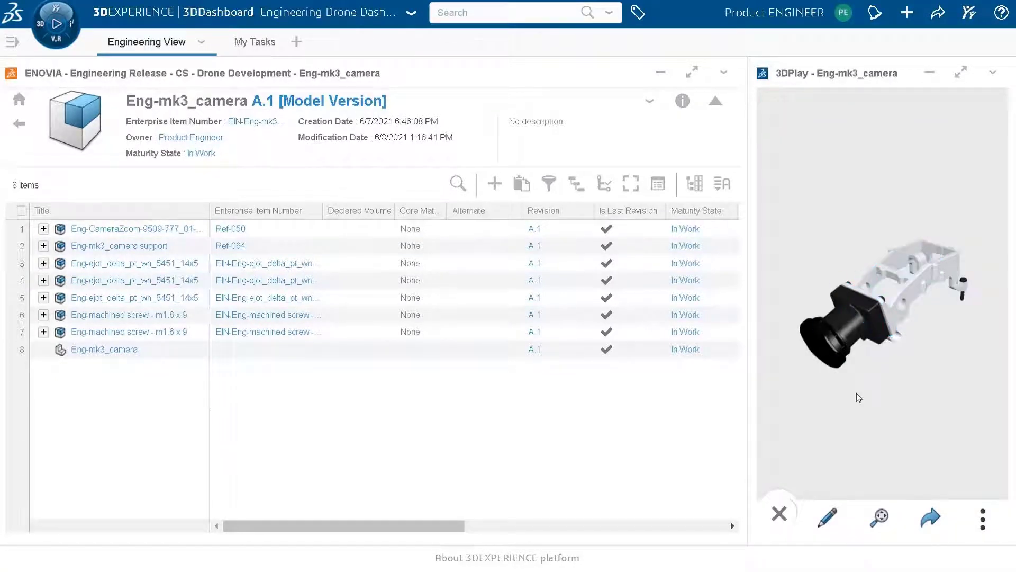
{"action": "scroll", "coordinate": [871, 399], "scroll_direction": "up", "scroll_amount": 3}
{"action": "scroll", "coordinate": [877, 379], "scroll_direction": "up", "scroll_amount": 2}
{"action": "left_click_drag", "start_coordinate": [877, 379], "coordinate": [837, 427]}
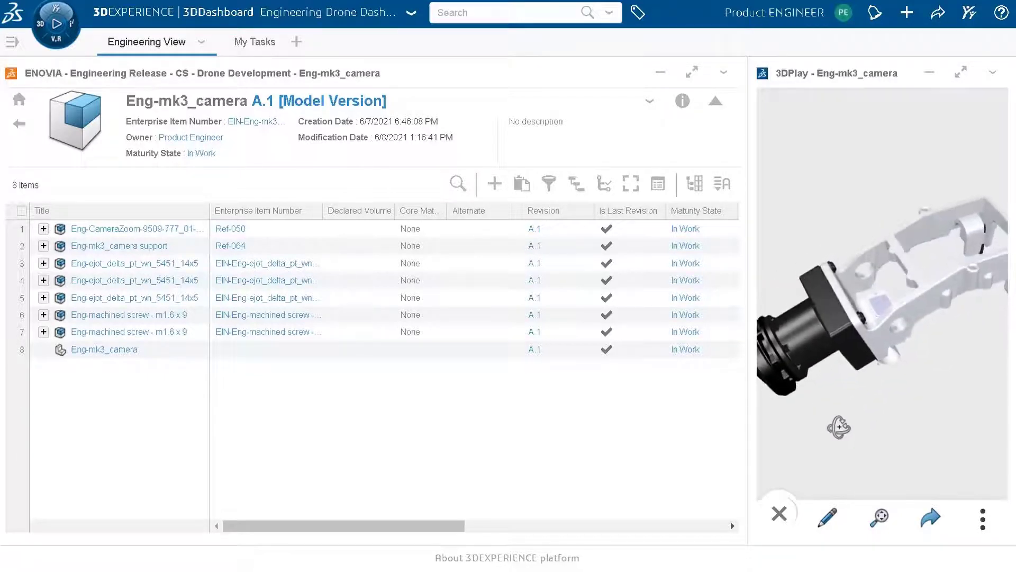
{"action": "scroll", "coordinate": [825, 386], "scroll_direction": "down", "scroll_amount": 3}
{"action": "scroll", "coordinate": [899, 379], "scroll_direction": "up", "scroll_amount": 1}
{"action": "scroll", "coordinate": [899, 378], "scroll_direction": "down", "scroll_amount": 2}
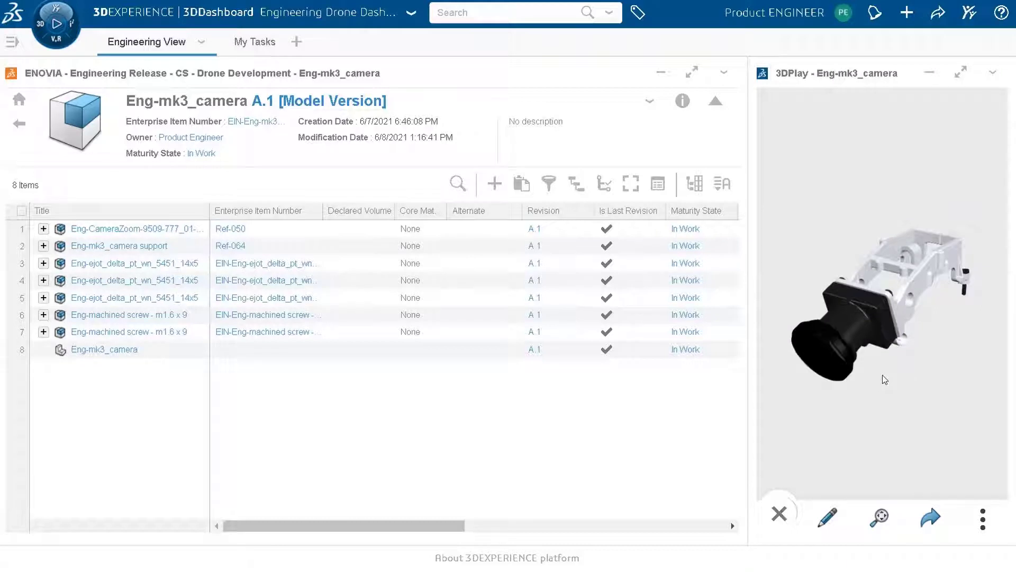
Step: Expand and select Eng-mk3_camera support and show its details
{"action": "left_click", "coordinate": [44, 247]}
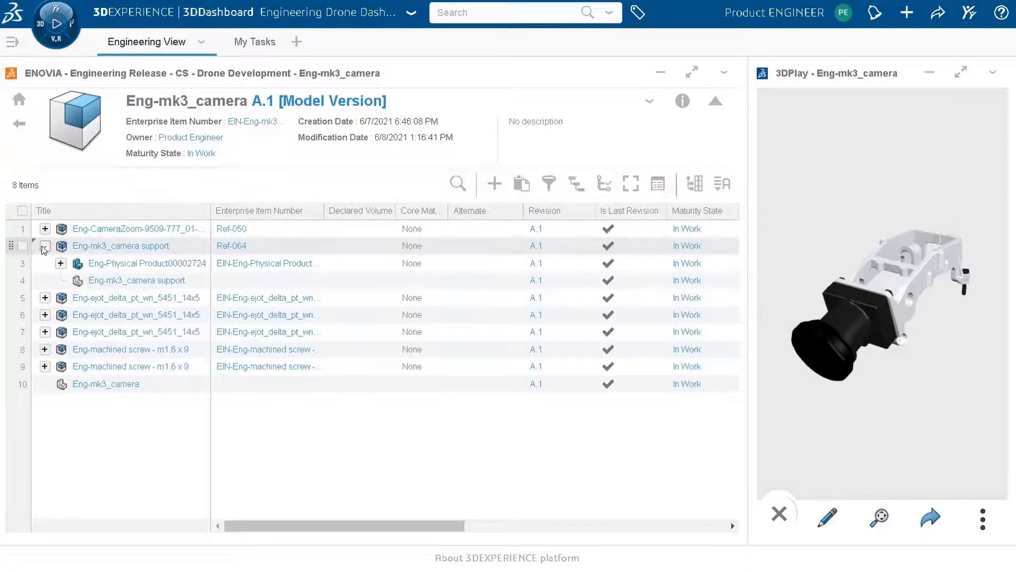
{"action": "left_click", "coordinate": [22, 247]}
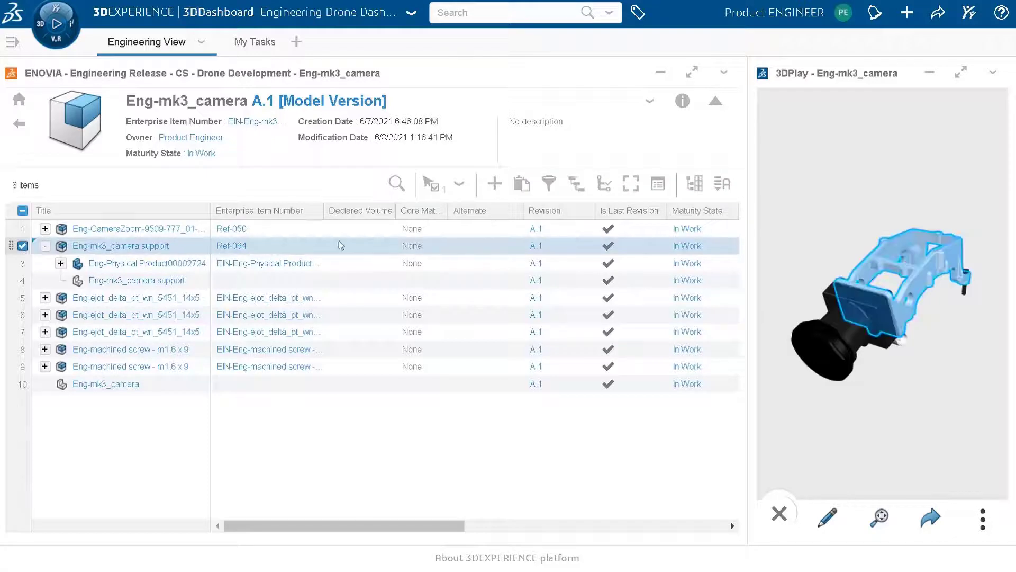
{"action": "left_click", "coordinate": [682, 102]}
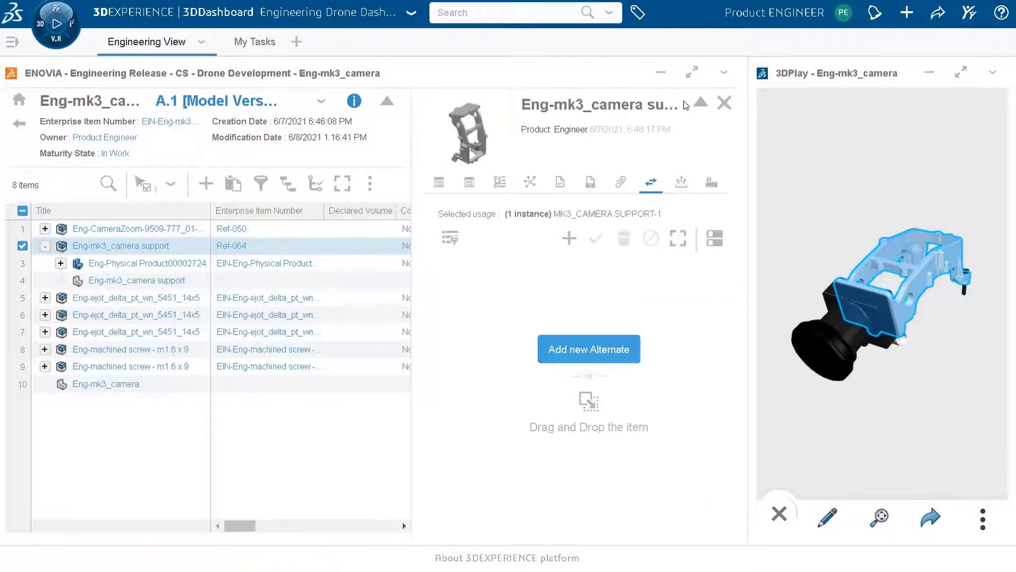
Step: Create Buy part 'Eng-mk3_camera support-BUY' with a matching description, then close the details
{"action": "left_click", "coordinate": [712, 183]}
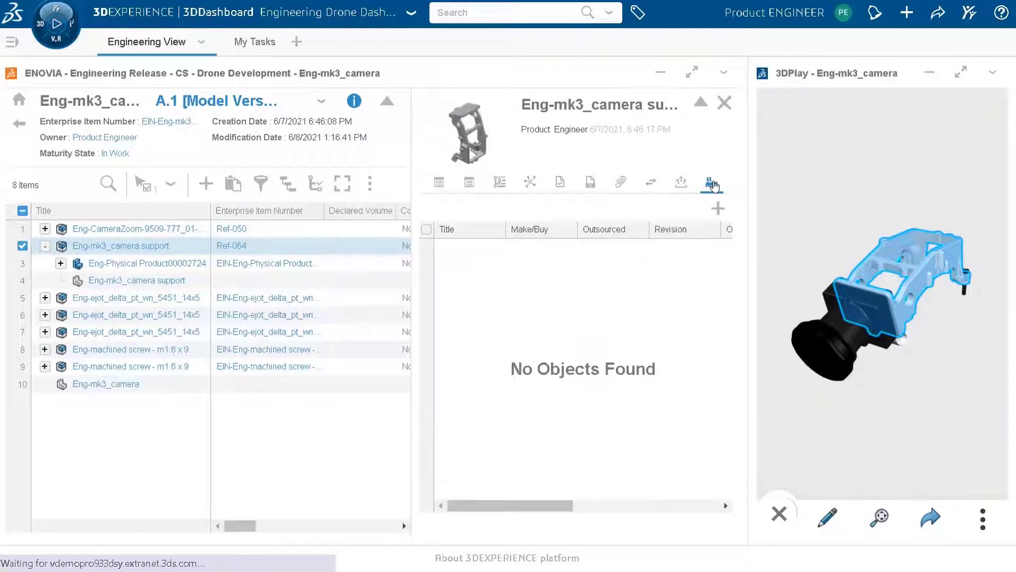
{"action": "left_click", "coordinate": [717, 209]}
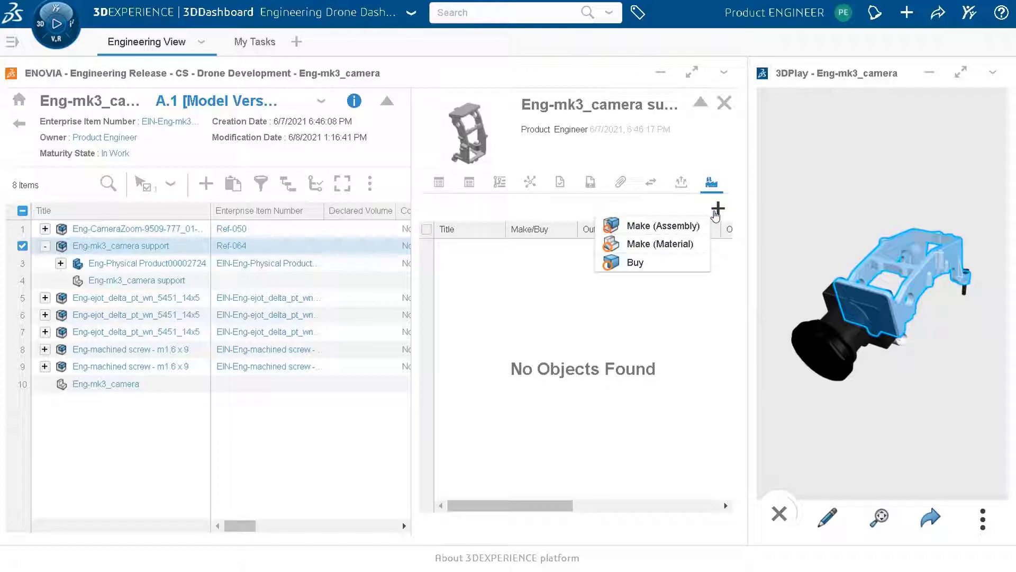
{"action": "left_click", "coordinate": [636, 262]}
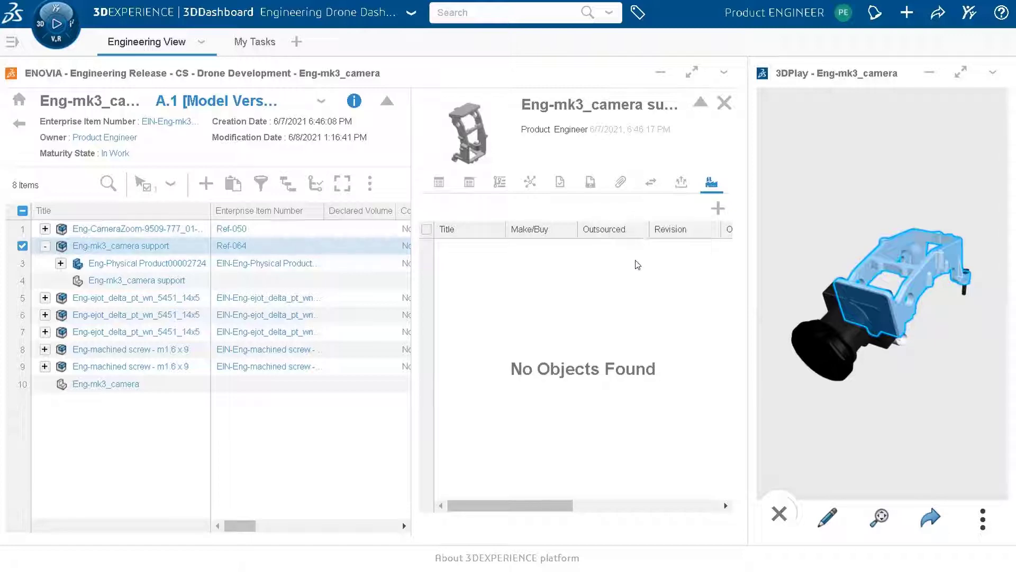
{"action": "left_click_drag", "start_coordinate": [394, 271], "coordinate": [510, 111]}
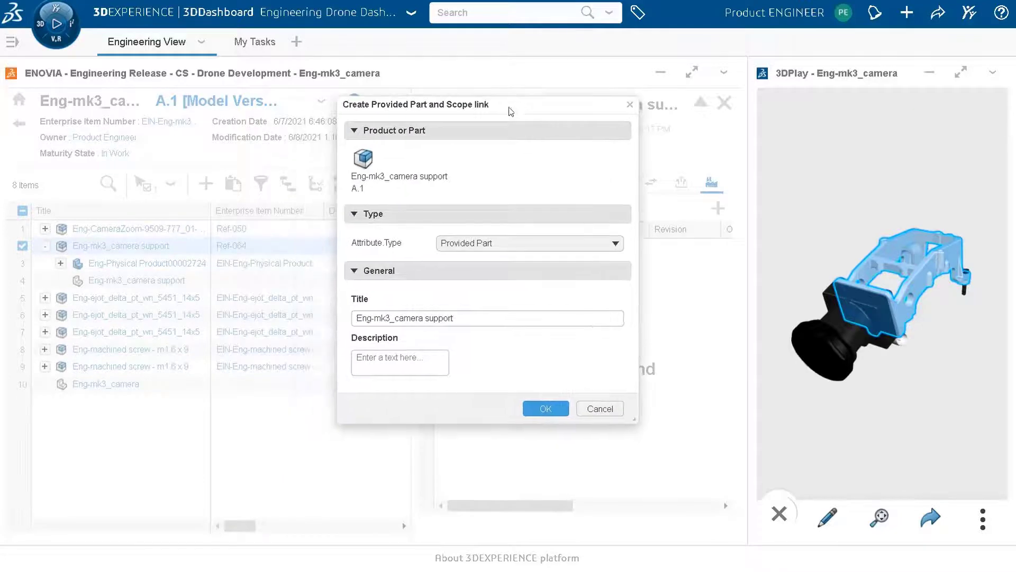
{"action": "left_click", "coordinate": [457, 318]}
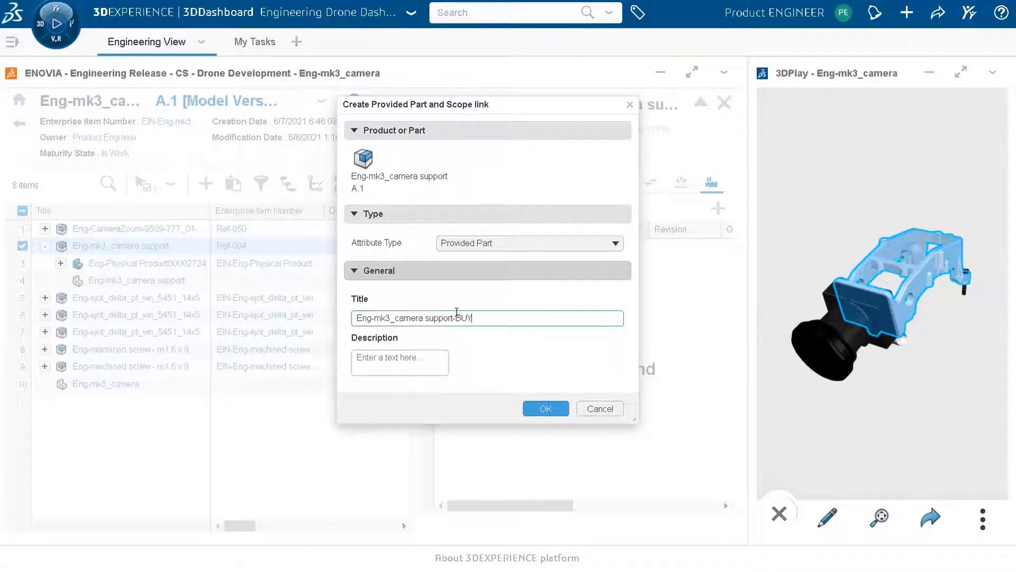
{"action": "left_click_drag", "start_coordinate": [460, 312], "coordinate": [351, 312]}
{"action": "key", "text": "ctrl+c"}
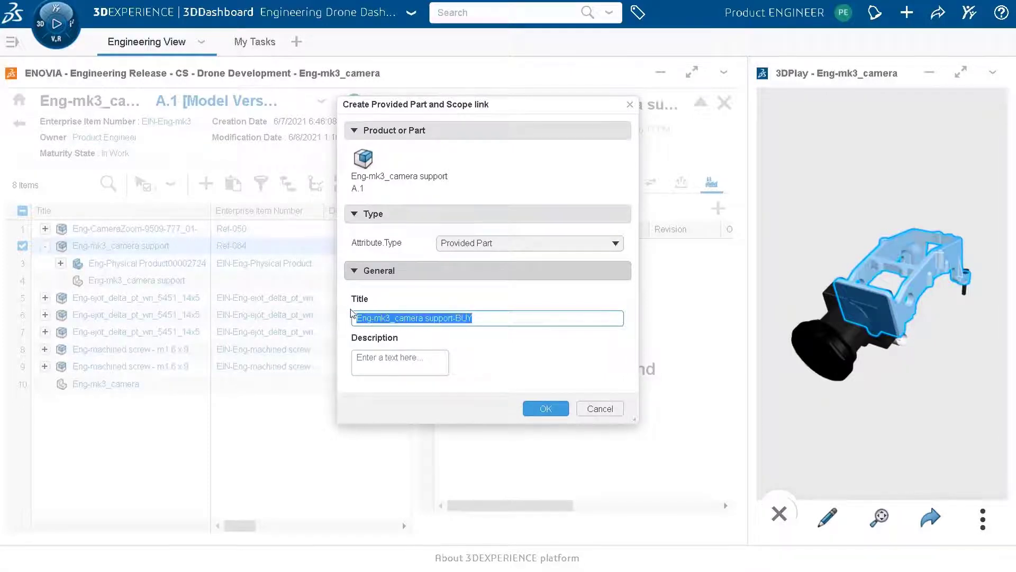
{"action": "left_click", "coordinate": [373, 357]}
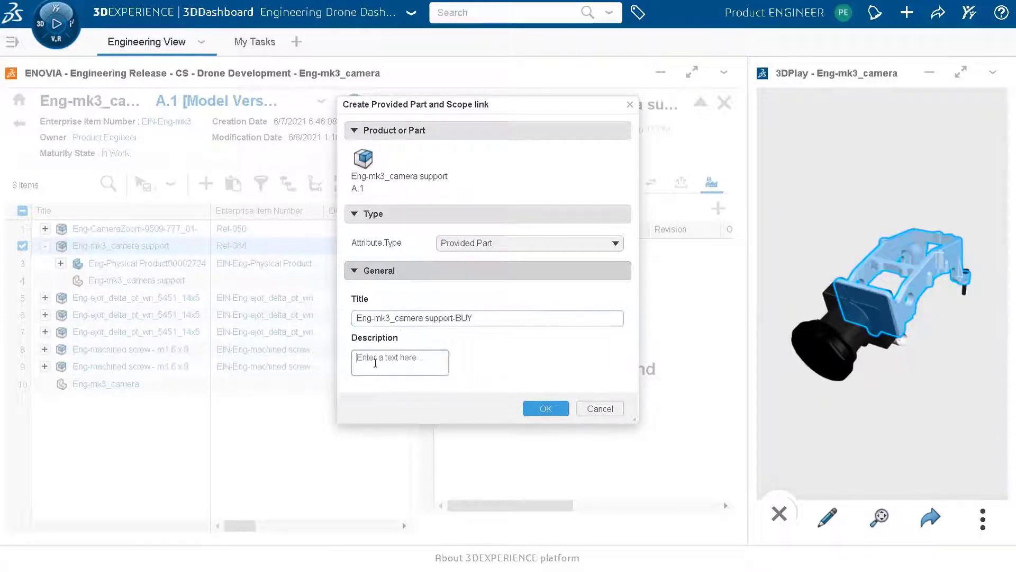
{"action": "key", "text": "ctrl+v"}
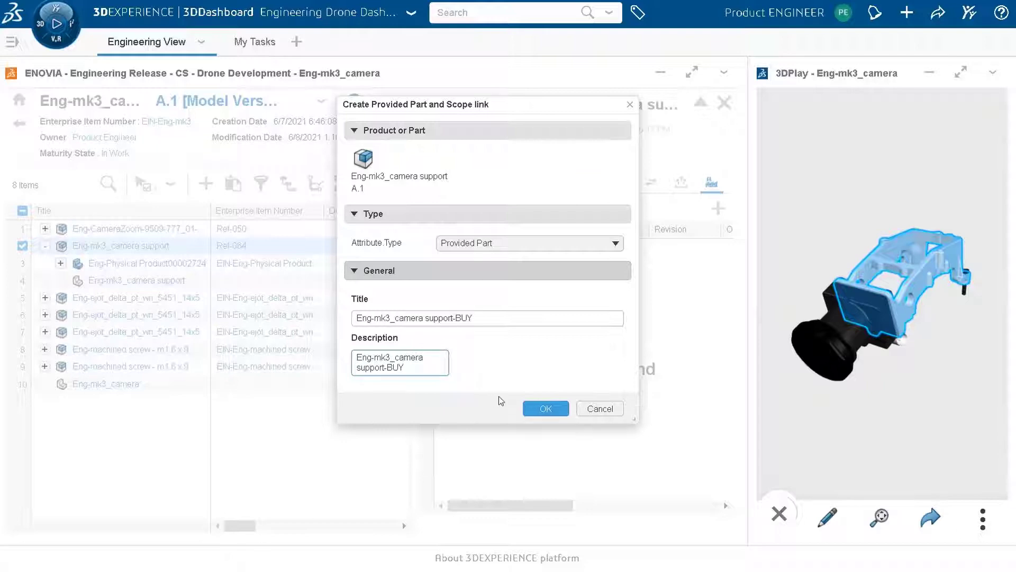
{"action": "left_click", "coordinate": [546, 408]}
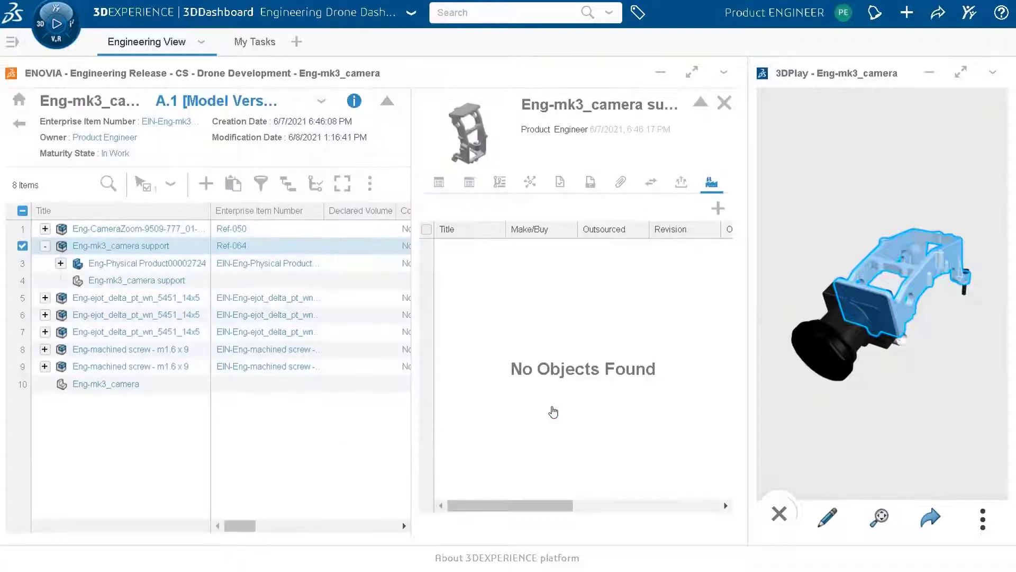
{"action": "left_click", "coordinate": [724, 102]}
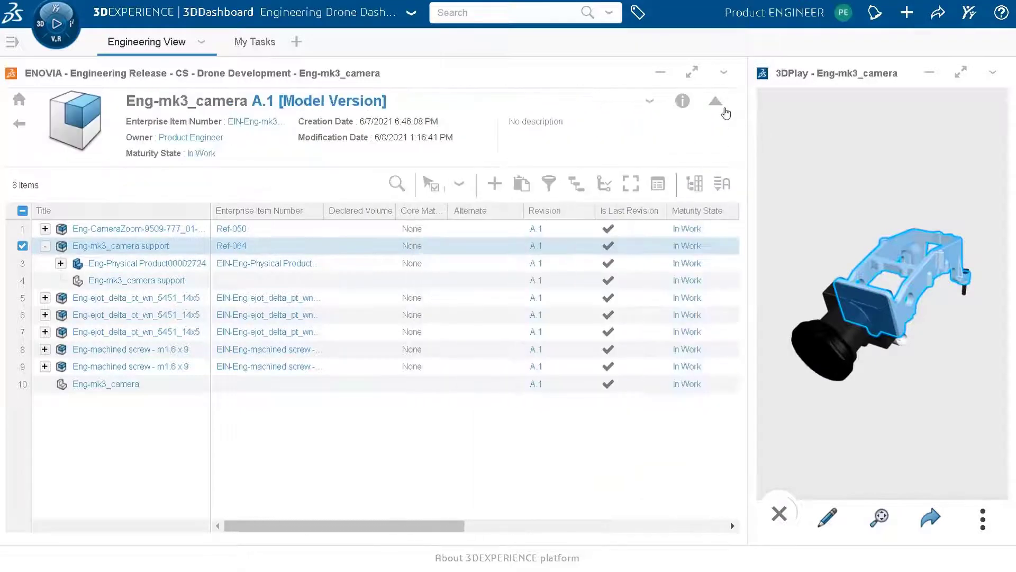
Step: Create a task titled 'Review Manufacturing Definition of the Camera of the BEBOP ('
{"action": "left_click", "coordinate": [261, 46]}
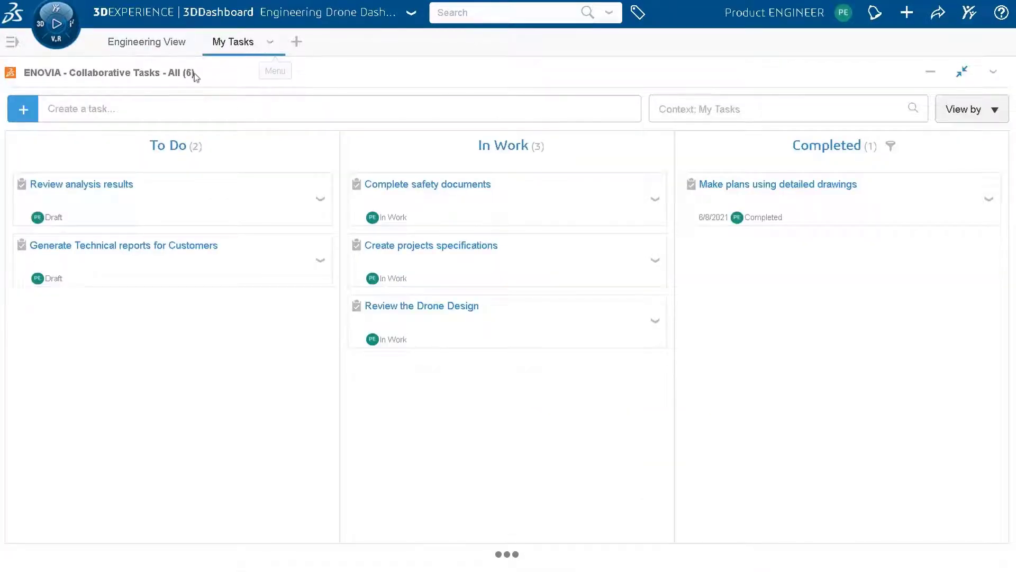
{"action": "left_click", "coordinate": [126, 110]}
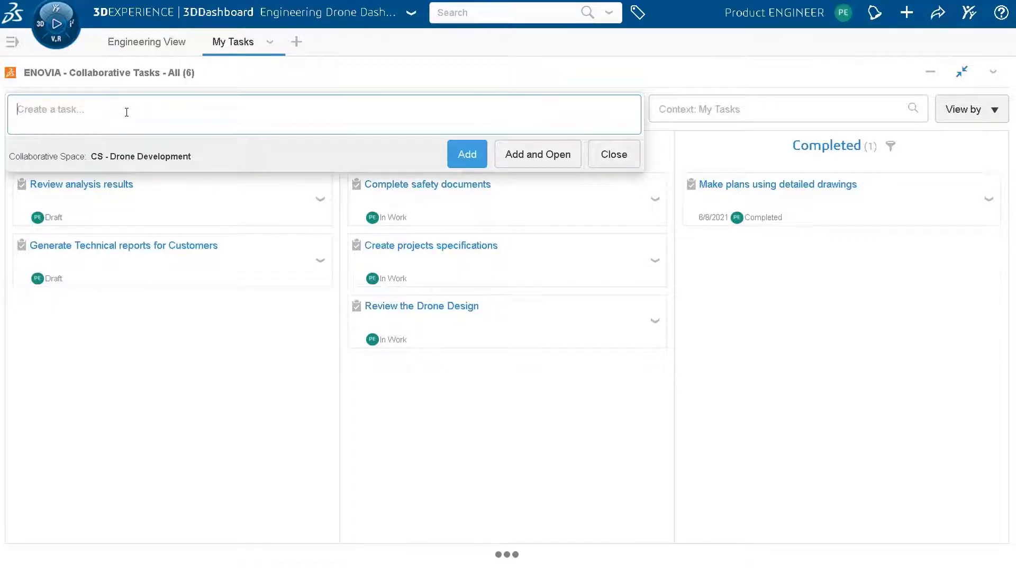
{"action": "type", "text": "Review Manufacturing Definition of the Camera of the BEBOP ( MBOM France"}
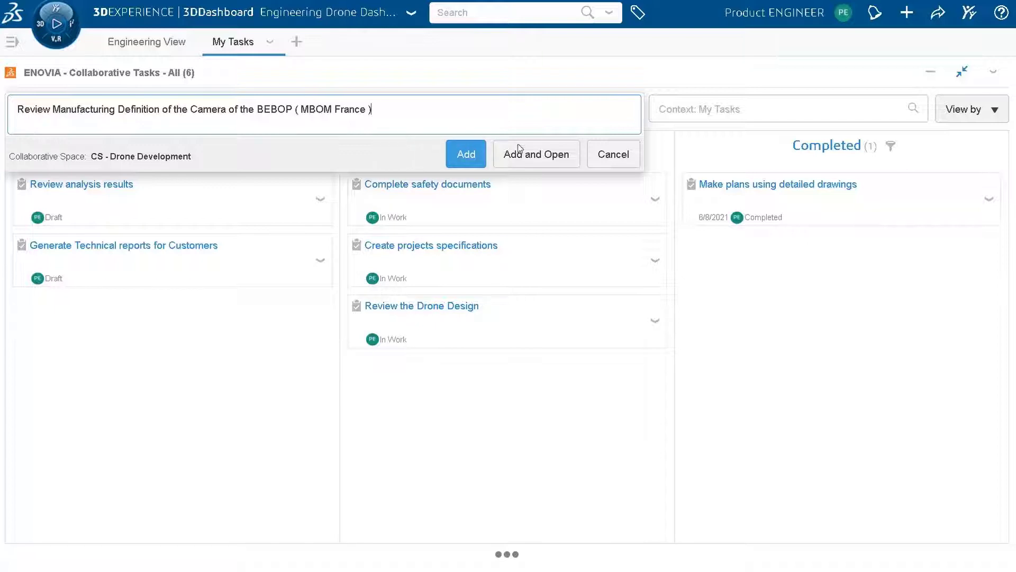
{"action": "left_click", "coordinate": [521, 156]}
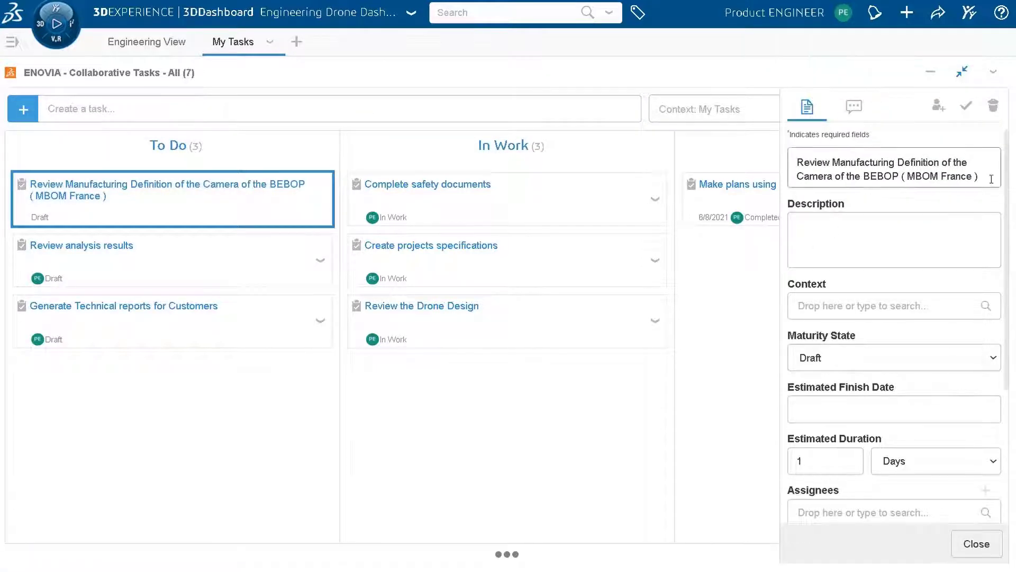
Step: Give the task its title as description, To Do state, June 15, 2021 finish, Manufacturing Engineer assignee; save
{"action": "left_click", "coordinate": [894, 229]}
{"action": "type", "text": "Review Manufacturing Definition of the Camera of the BEBOP ( MBOM France )"}
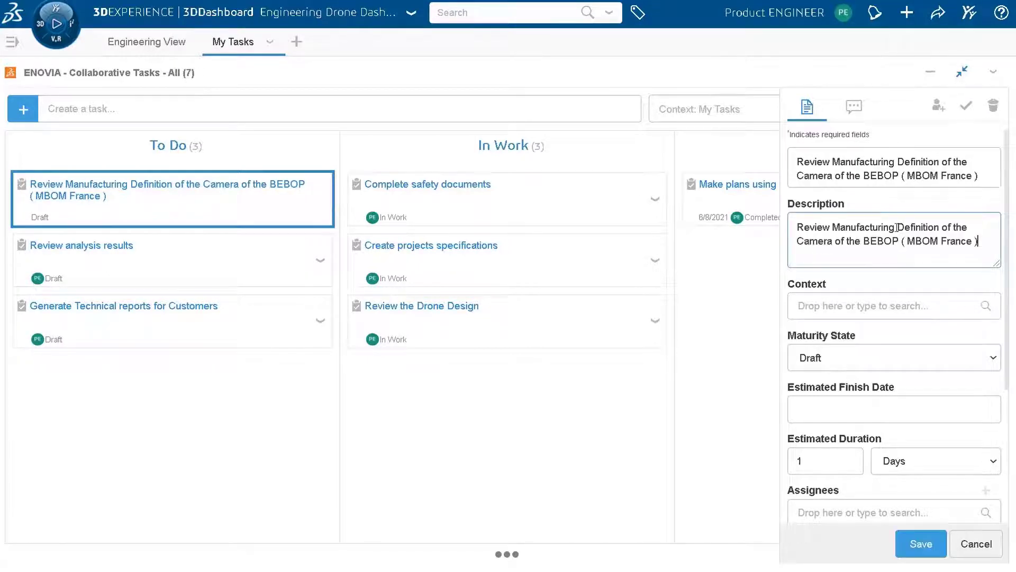
{"action": "left_click", "coordinate": [823, 363]}
{"action": "left_click", "coordinate": [816, 394]}
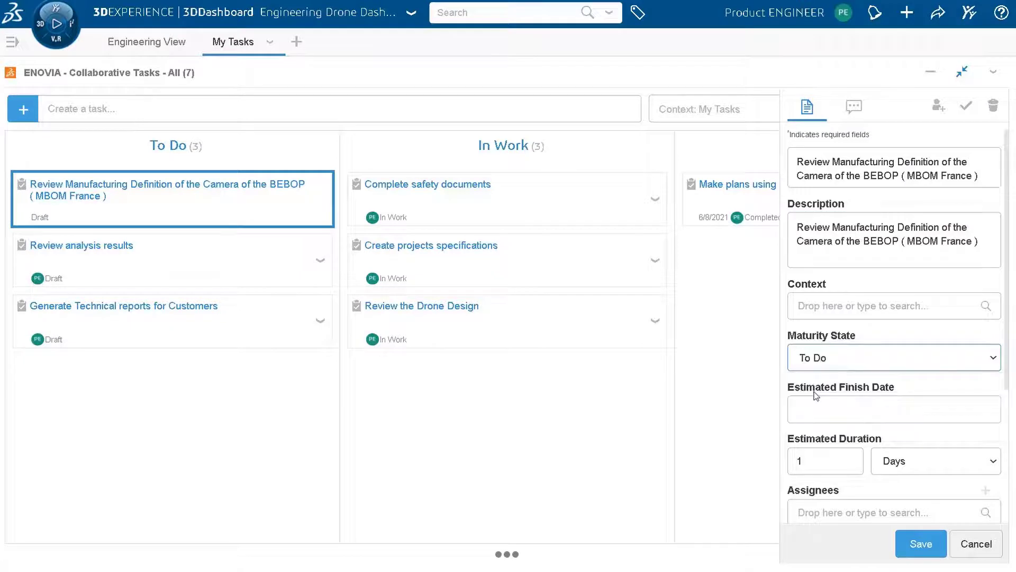
{"action": "left_click", "coordinate": [815, 401]}
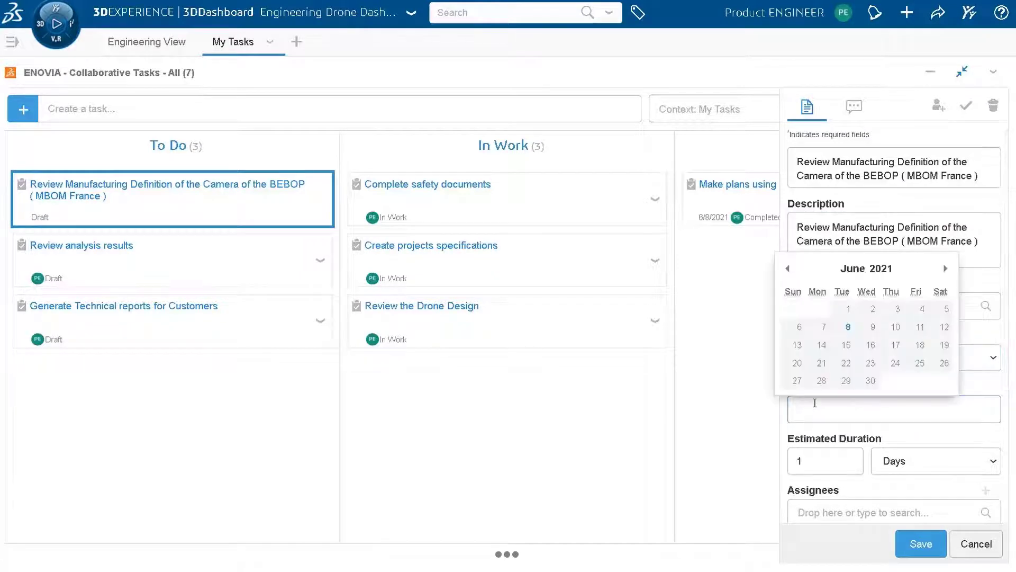
{"action": "left_click", "coordinate": [846, 345]}
{"action": "scroll", "coordinate": [833, 419], "scroll_direction": "down", "scroll_amount": 3}
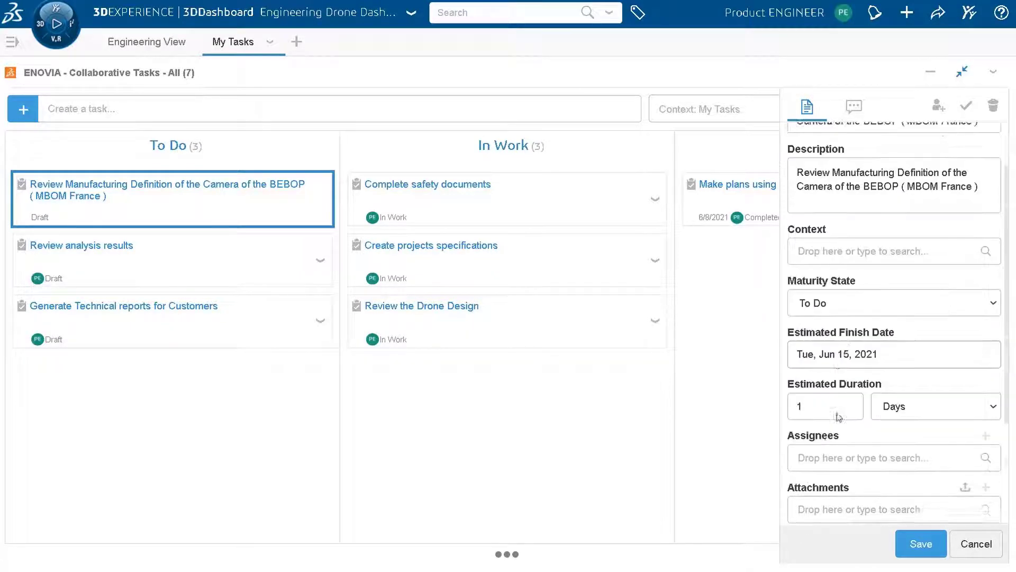
{"action": "left_click", "coordinate": [819, 438]}
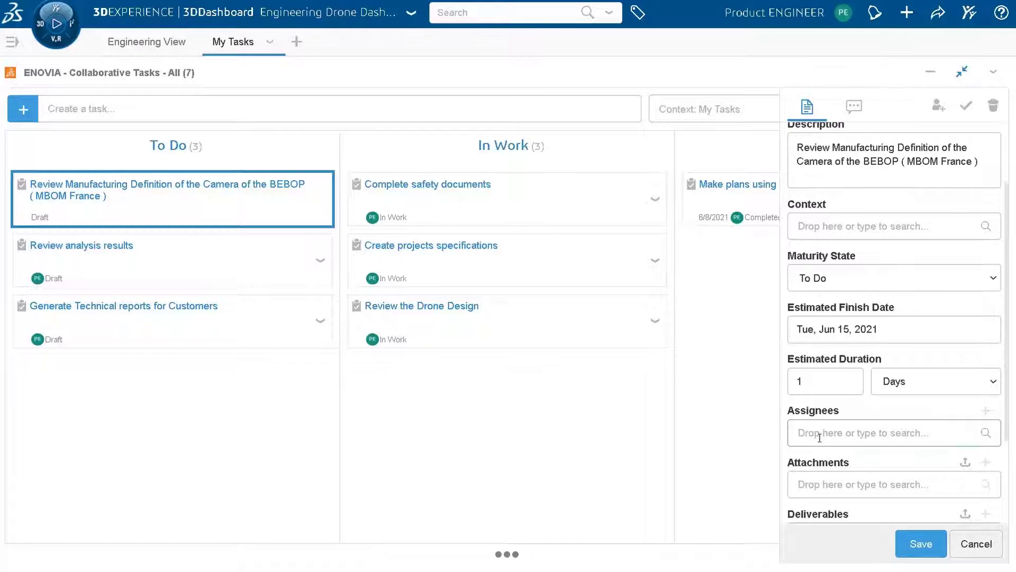
{"action": "type", "text": "Man"}
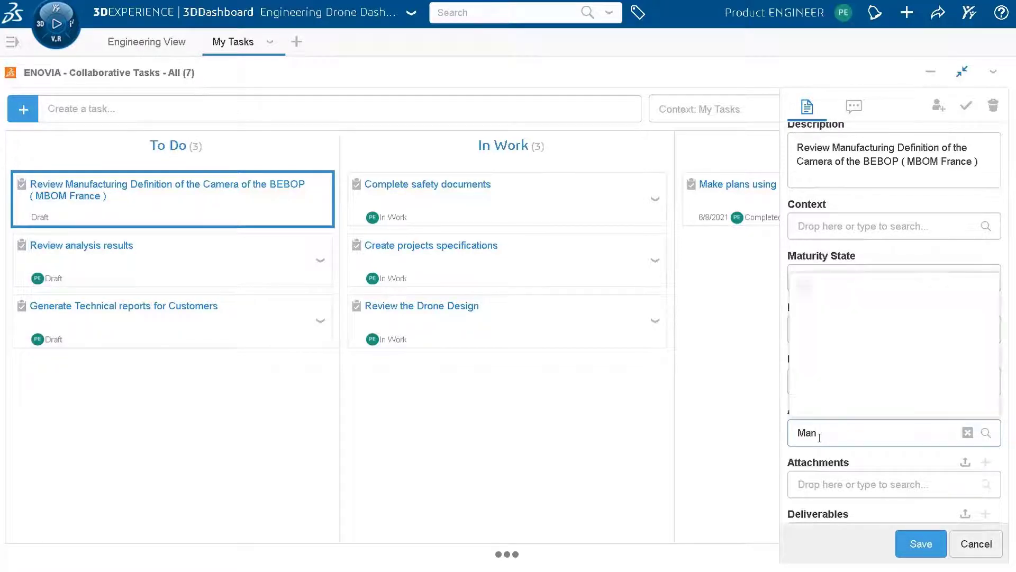
{"action": "type", "text": "uf"}
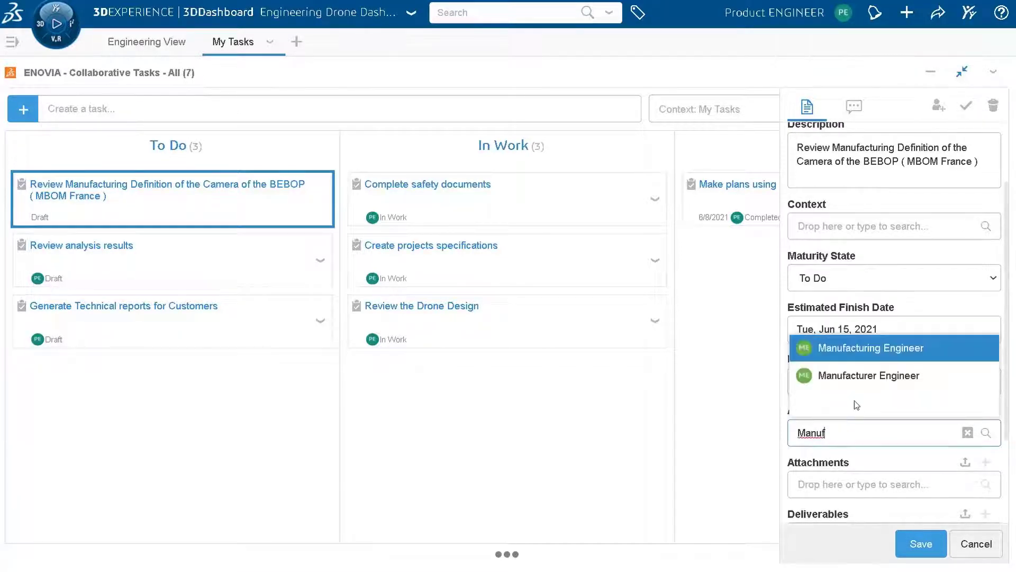
{"action": "left_click", "coordinate": [871, 348]}
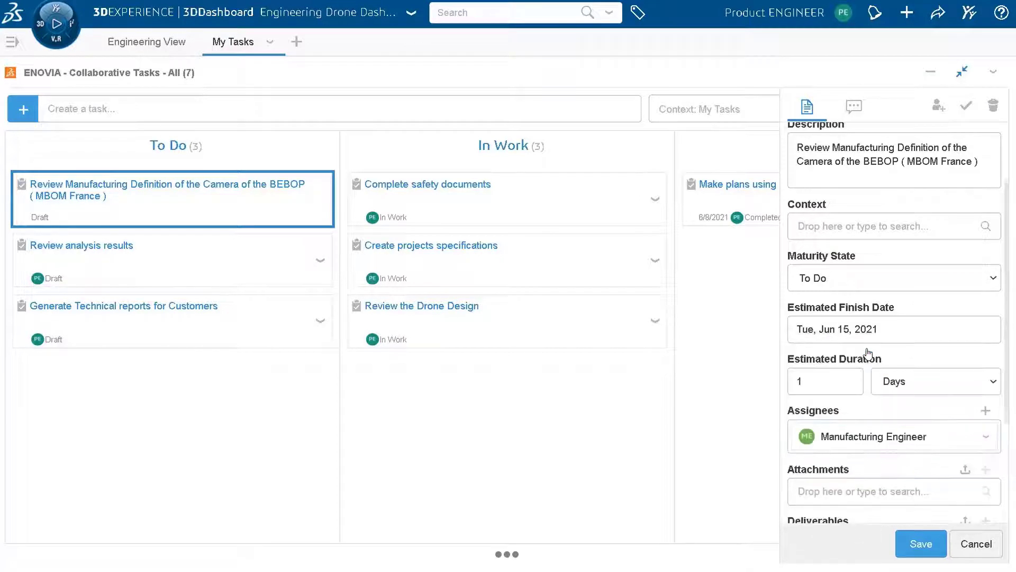
{"action": "left_click", "coordinate": [921, 543]}
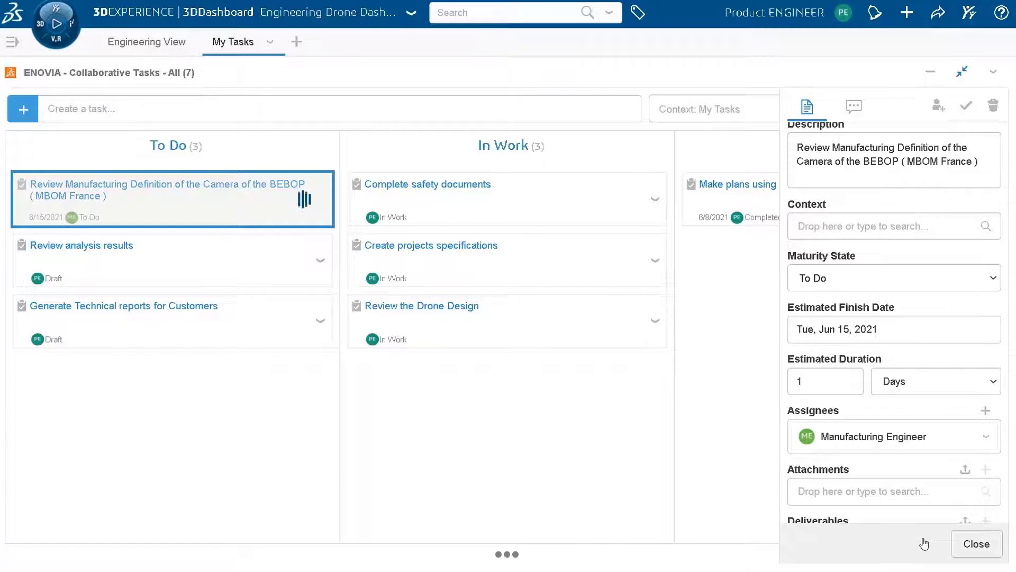
Step: Set the task context to Eng-BEBOP, save, and close the task
{"action": "scroll", "coordinate": [866, 303], "scroll_direction": "up", "scroll_amount": 2}
{"action": "left_click", "coordinate": [865, 303]}
{"action": "type", "text": "BEBOP"}
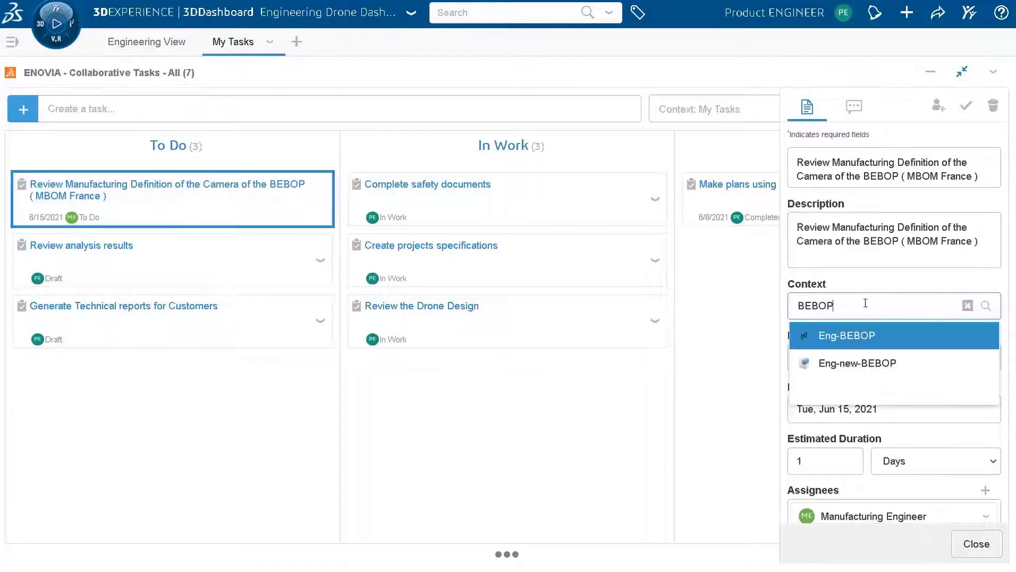
{"action": "left_click", "coordinate": [850, 343]}
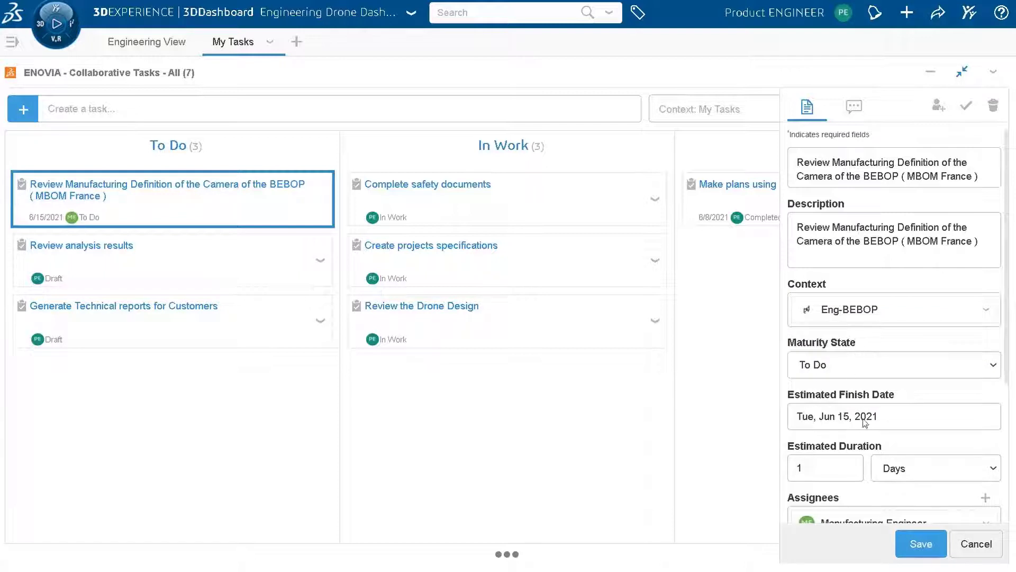
{"action": "left_click", "coordinate": [920, 546]}
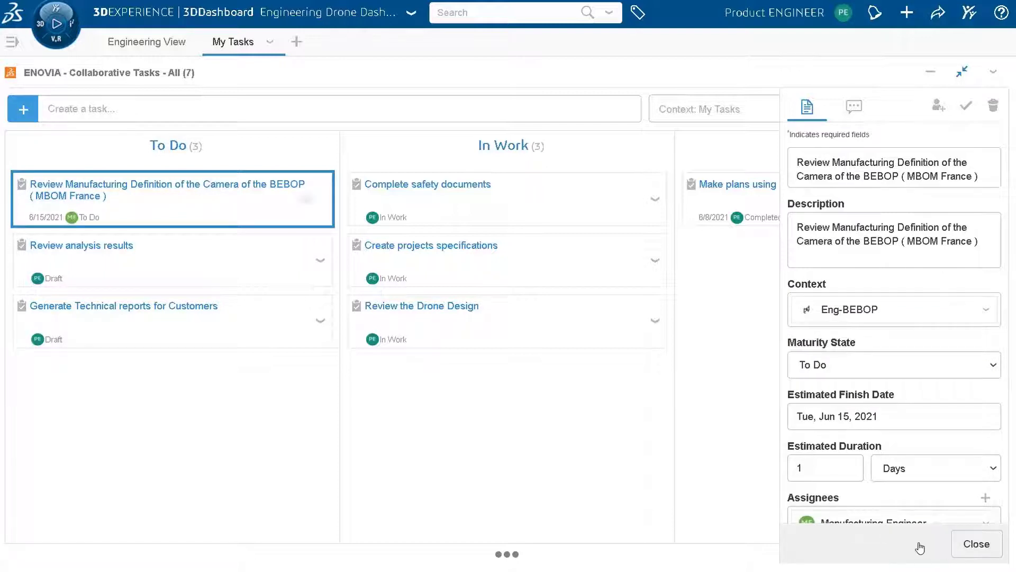
{"action": "left_click", "coordinate": [977, 543]}
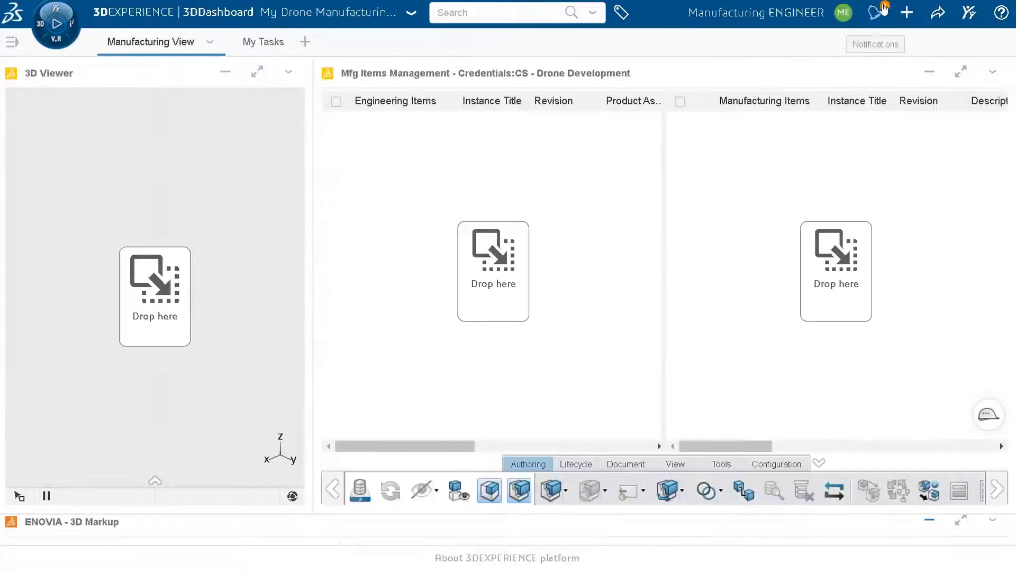
Step: Open the BEBOP camera review task from the My Tasks board
{"action": "left_click", "coordinate": [882, 10]}
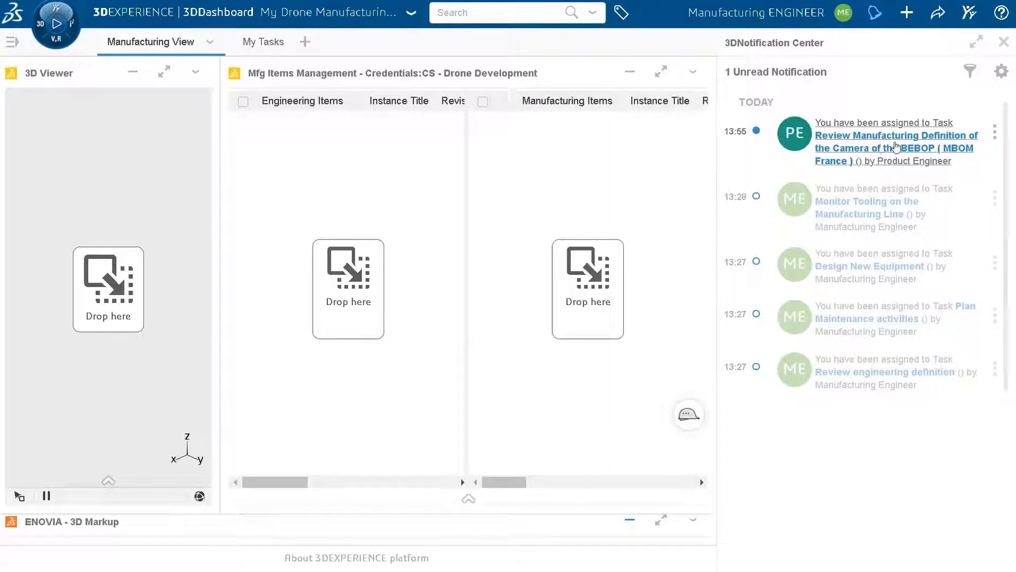
{"action": "left_click", "coordinate": [1004, 42]}
{"action": "left_click", "coordinate": [255, 43]}
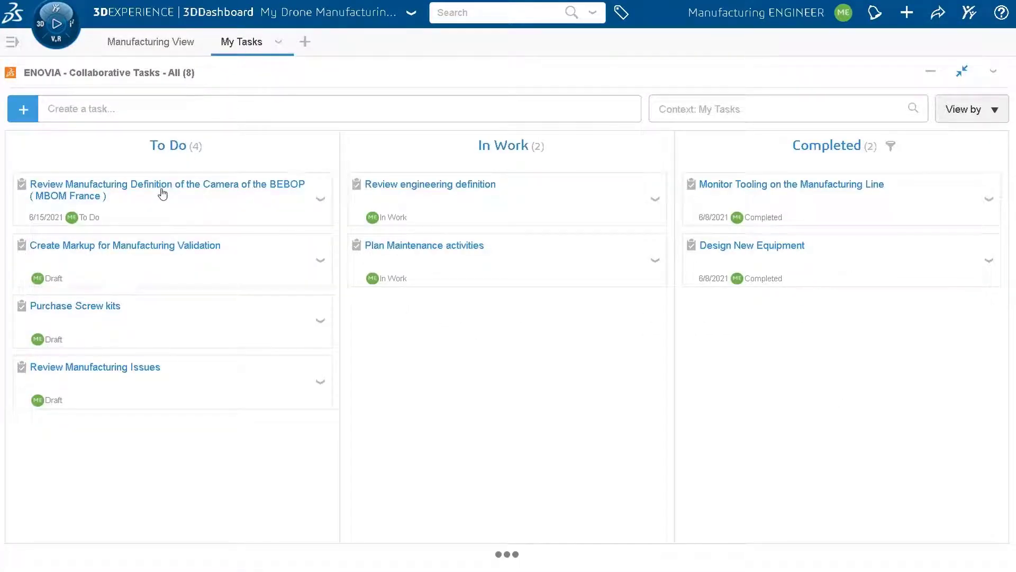
{"action": "left_click", "coordinate": [162, 195]}
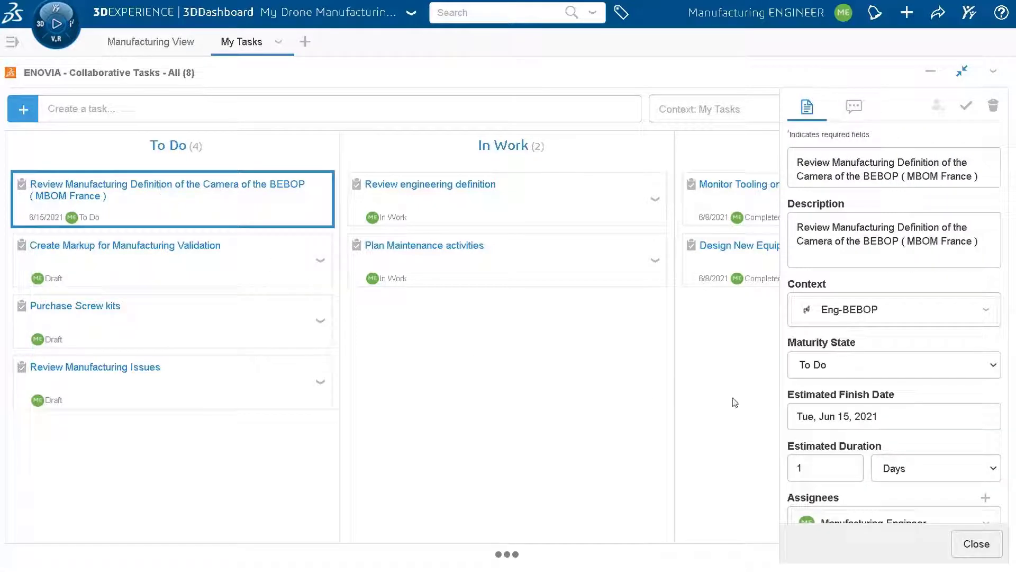
Step: Set the camera review task's maturity state to In Work
{"action": "scroll", "coordinate": [885, 297], "scroll_direction": "down", "scroll_amount": 3}
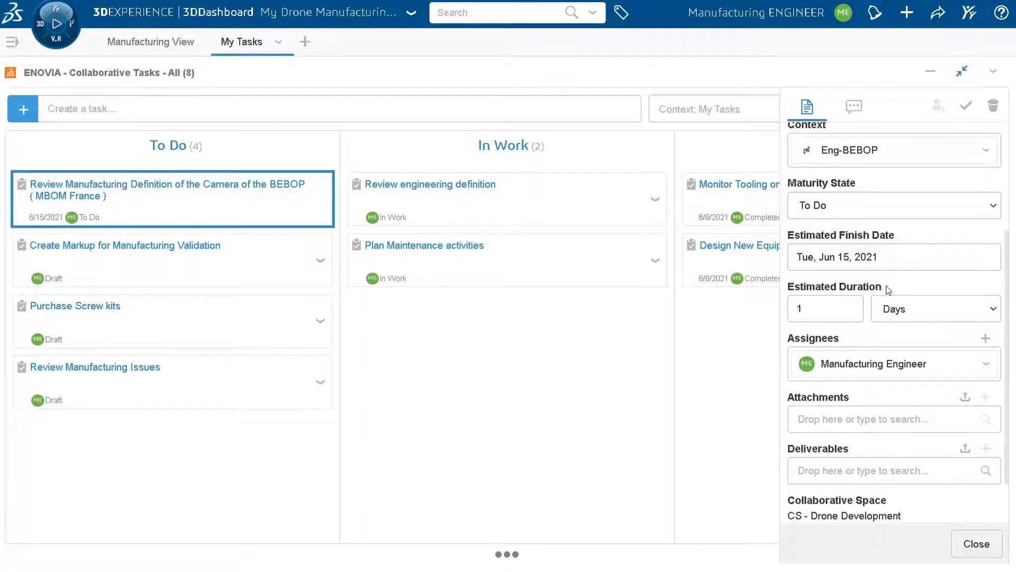
{"action": "scroll", "coordinate": [888, 290], "scroll_direction": "down", "scroll_amount": 1}
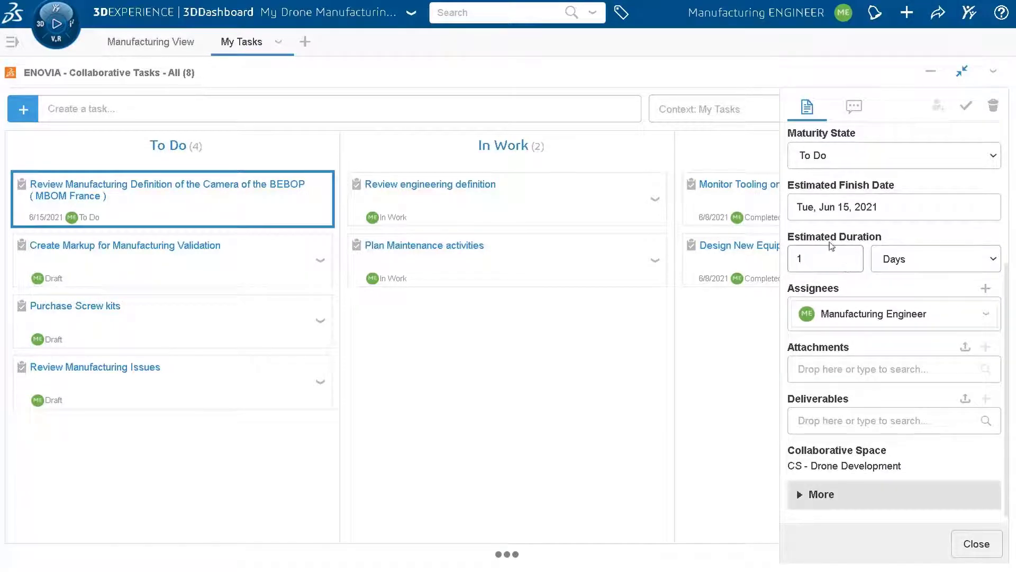
{"action": "left_click", "coordinate": [837, 157]}
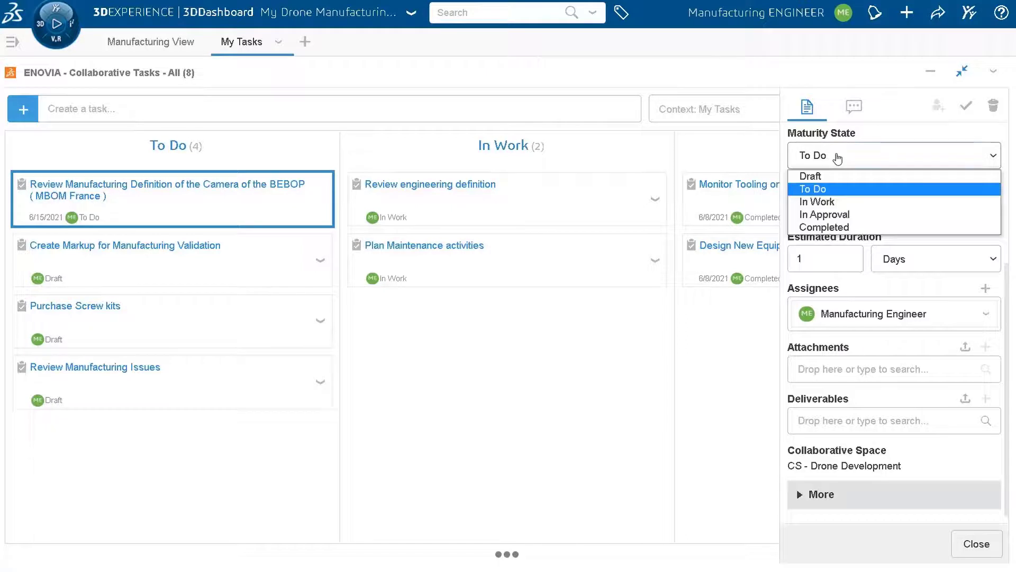
{"action": "left_click", "coordinate": [828, 203]}
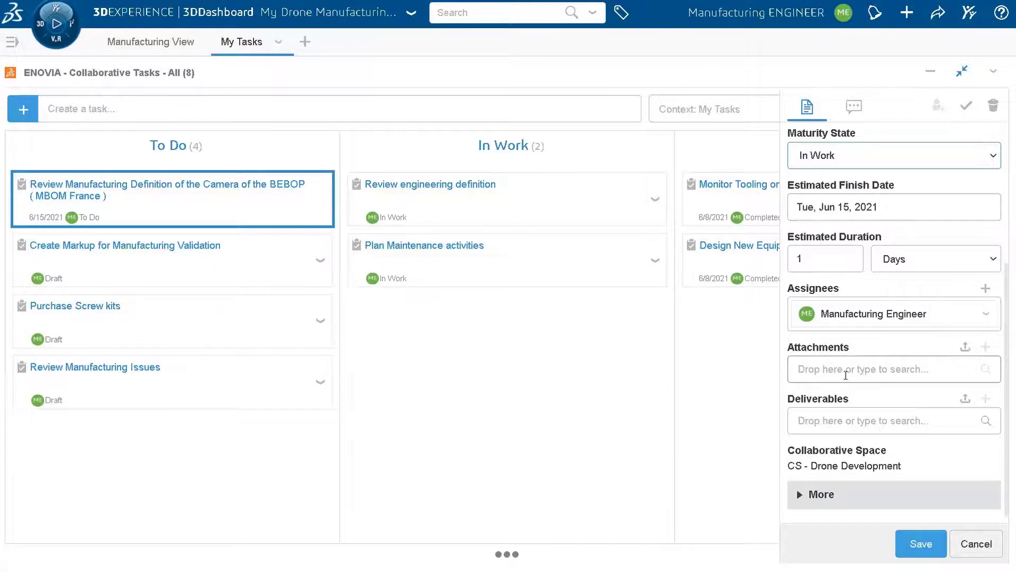
{"action": "scroll", "coordinate": [845, 375], "scroll_direction": "up", "scroll_amount": 3}
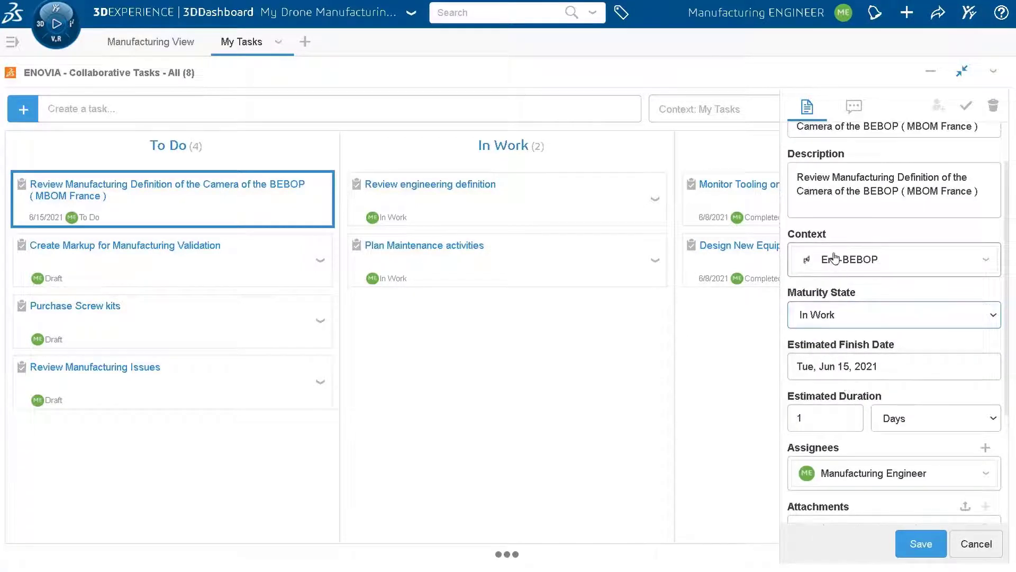
Step: Load Eng-BEBOP into the Manufacturing View and 3D Viewer, then rotate the drone to a side view
{"action": "left_click_drag", "start_coordinate": [834, 259], "coordinate": [468, 265]}
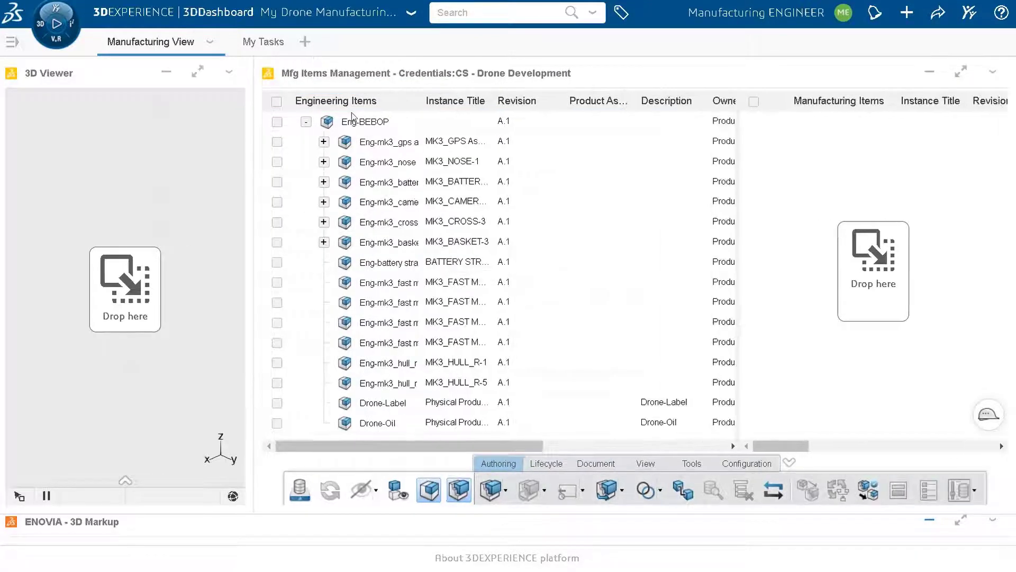
{"action": "left_click_drag", "start_coordinate": [355, 125], "coordinate": [110, 285]}
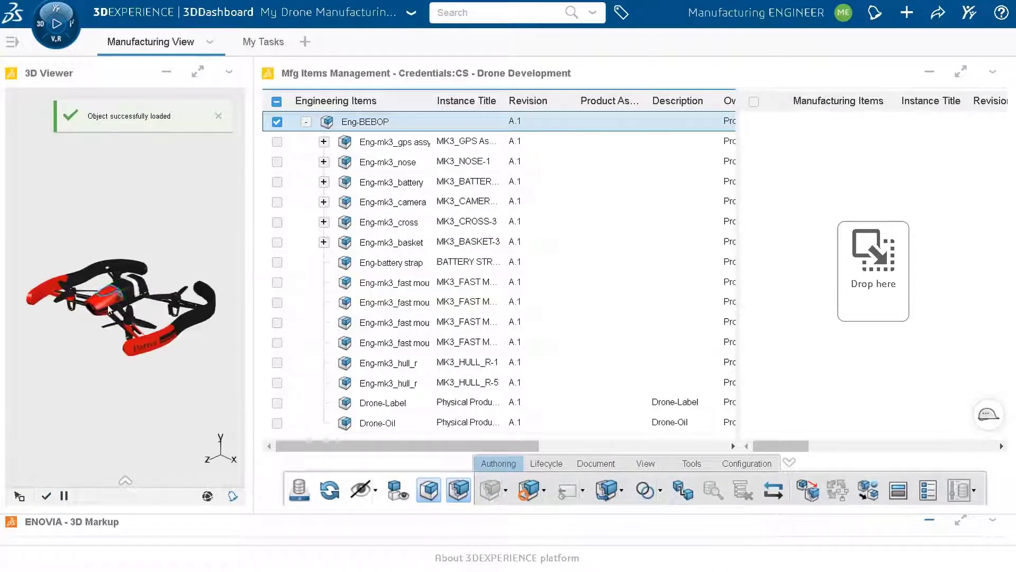
{"action": "mouse_move", "coordinate": [75, 357]}
{"action": "middle_mouse_down"}
{"action": "mouse_move", "coordinate": [95, 365]}
{"action": "mouse_move", "coordinate": [62, 401]}
{"action": "middle_mouse_up"}
{"action": "scroll", "coordinate": [129, 354], "scroll_direction": "up", "scroll_amount": 3}
{"action": "middle_click_drag", "start_coordinate": [129, 353], "coordinate": [114, 307]}
{"action": "scroll", "coordinate": [111, 300], "scroll_direction": "down", "scroll_amount": 3}
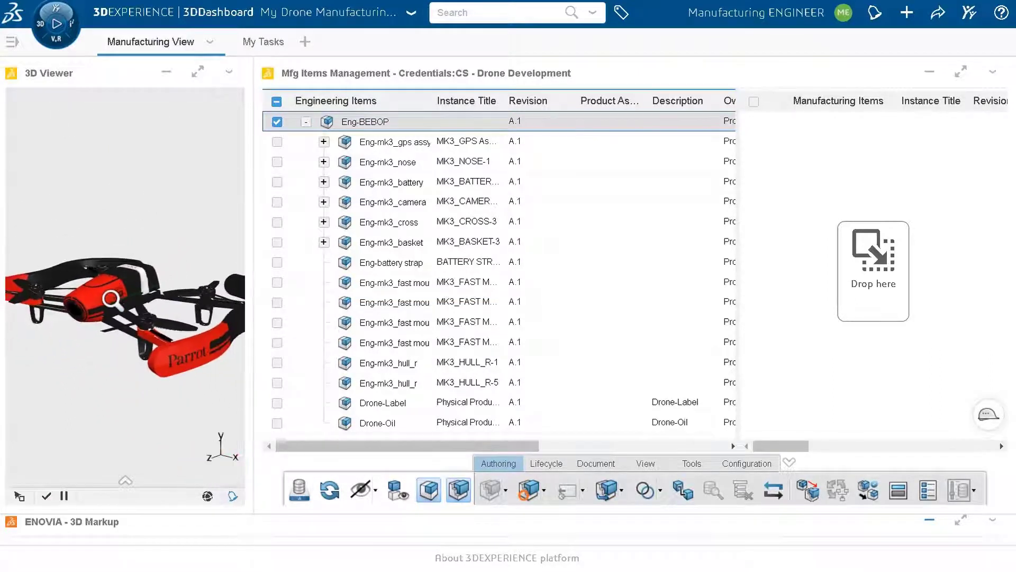
Step: Add the linked Mfg-BEBOP - France item to the Manufacturing Items view via Eng-BEBOP's Relations Panel
{"action": "right_click", "coordinate": [384, 123]}
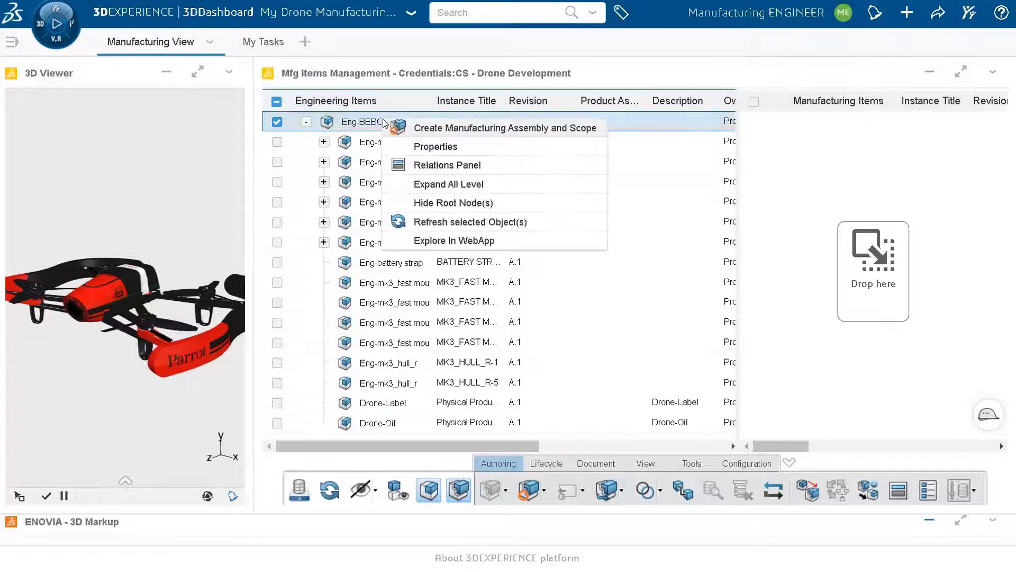
{"action": "left_click", "coordinate": [427, 166]}
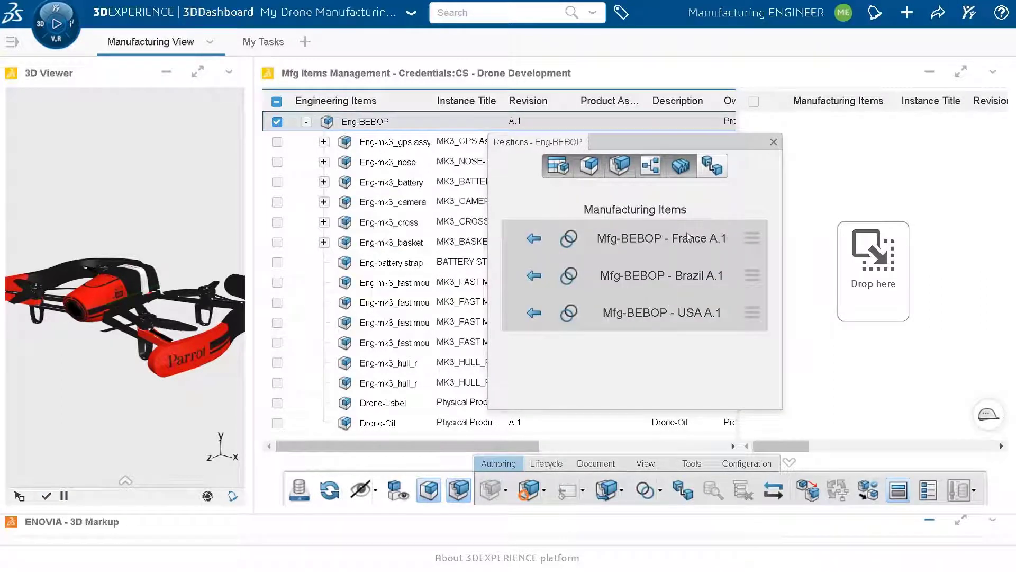
{"action": "left_click", "coordinate": [752, 239]}
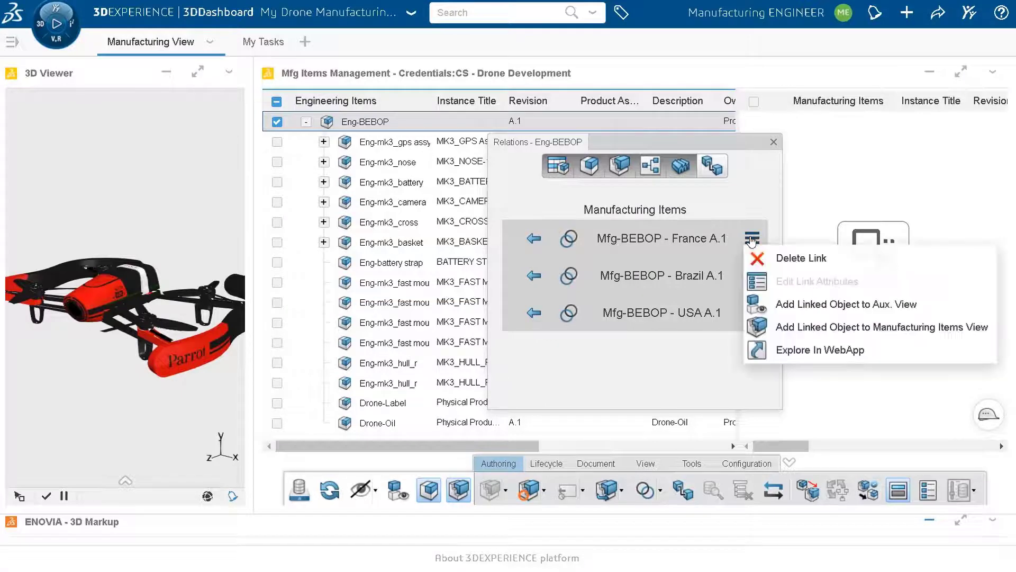
{"action": "left_click", "coordinate": [772, 326]}
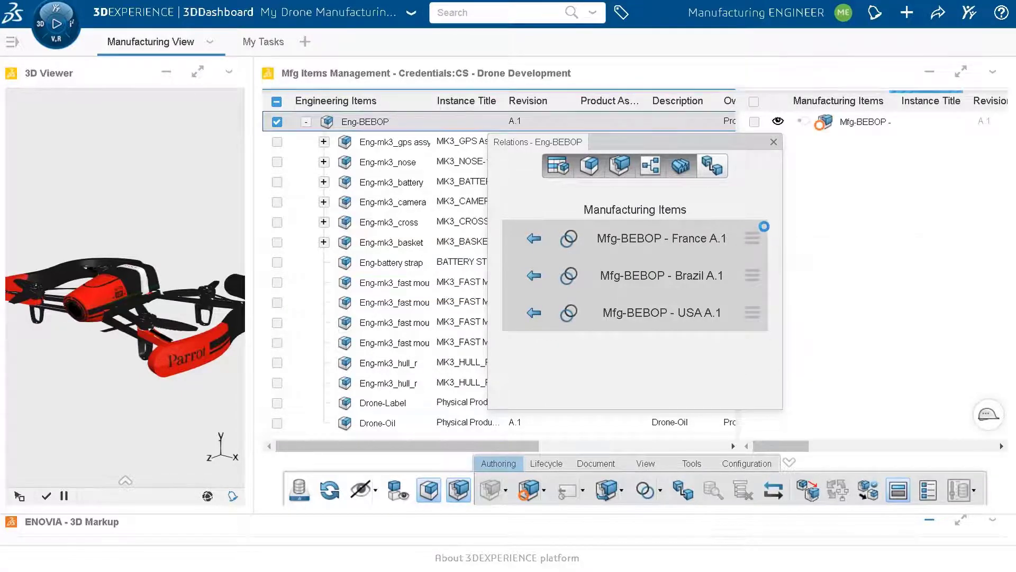
{"action": "left_click", "coordinate": [774, 142]}
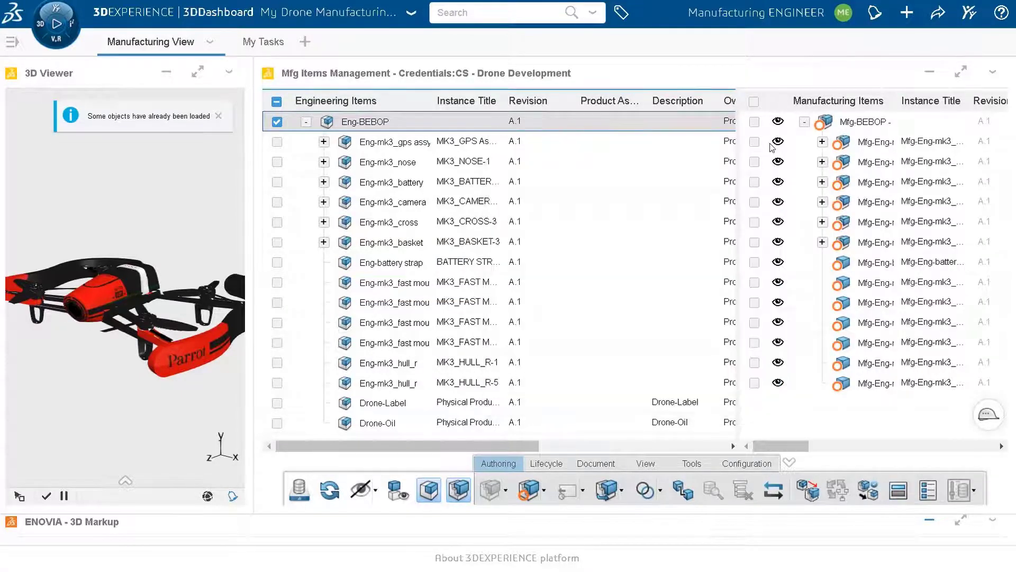
{"action": "left_click_drag", "start_coordinate": [737, 267], "coordinate": [682, 264]}
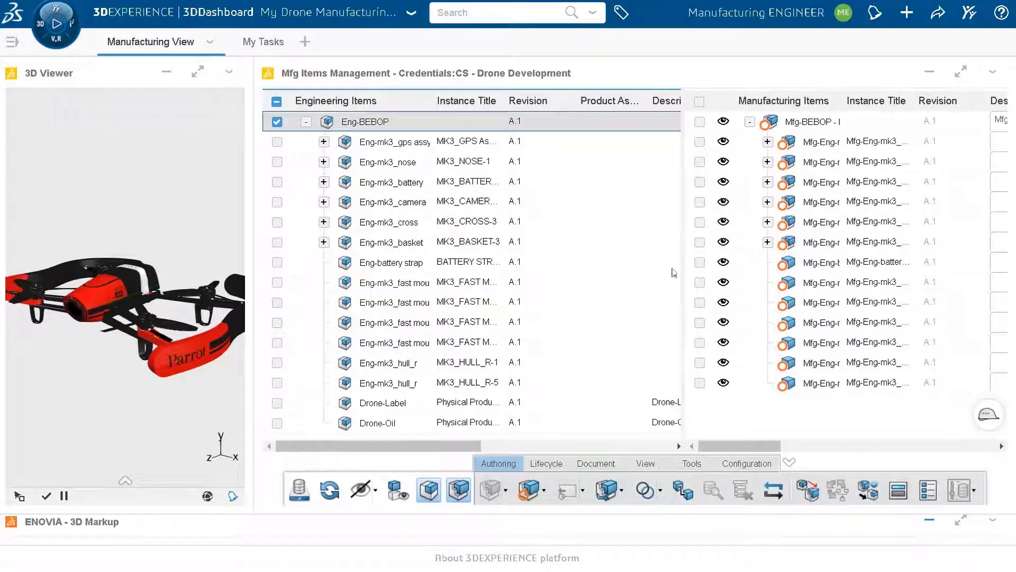
{"action": "left_click", "coordinate": [693, 464]}
Step: Display product assignment status and expand Eng-mk3_camera, revealing MK3_CAMERA SUPPORT as Not assigned
{"action": "left_click", "coordinate": [638, 491]}
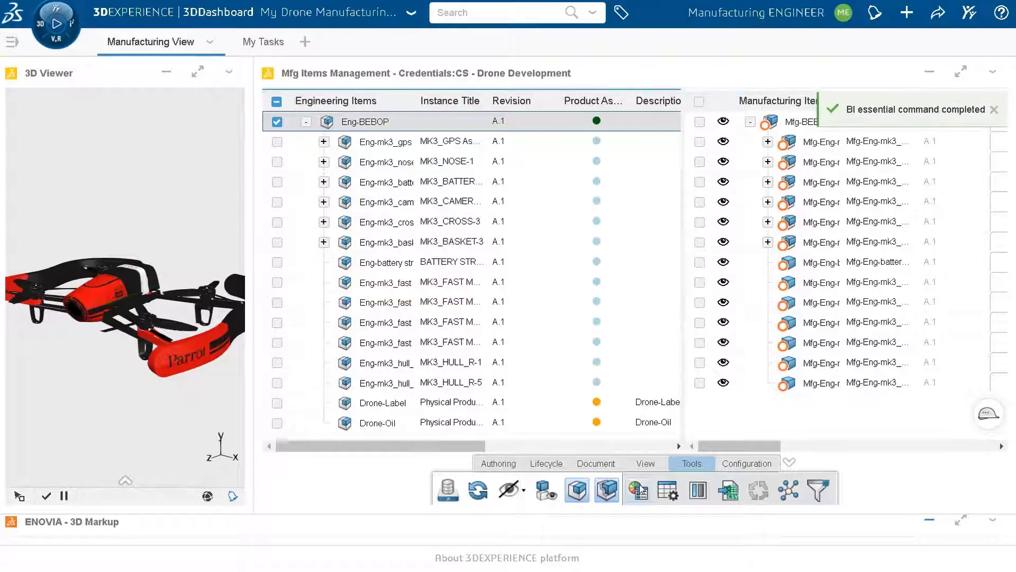
{"action": "left_click", "coordinate": [324, 203]}
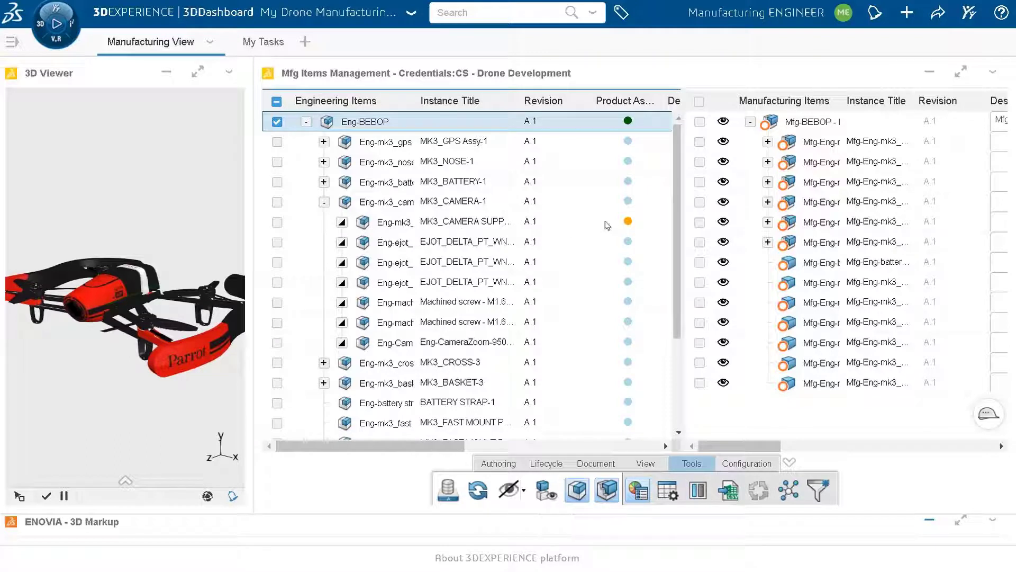
{"action": "mouse_move", "coordinate": [630, 226]}
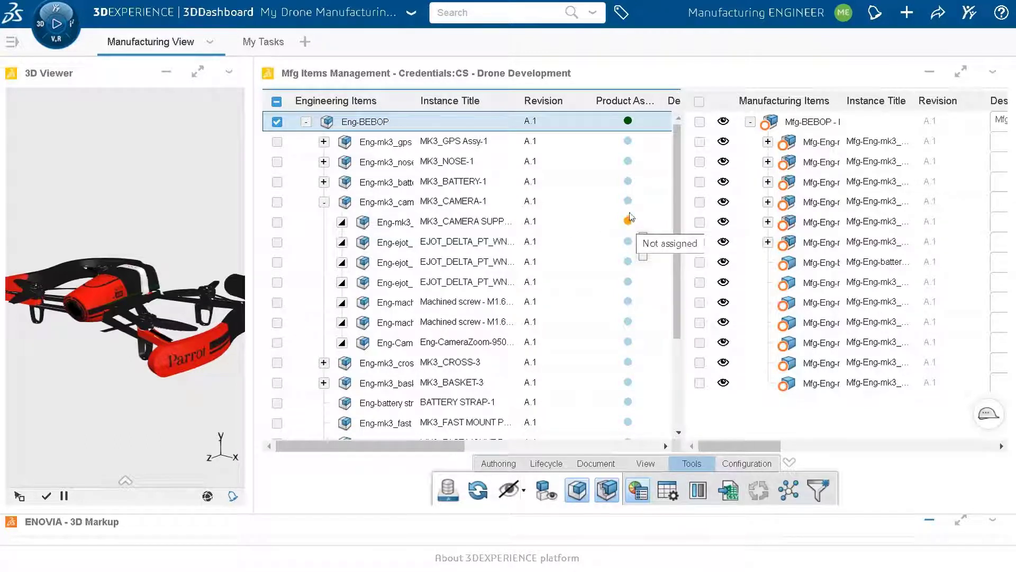
{"action": "mouse_move", "coordinate": [630, 201]}
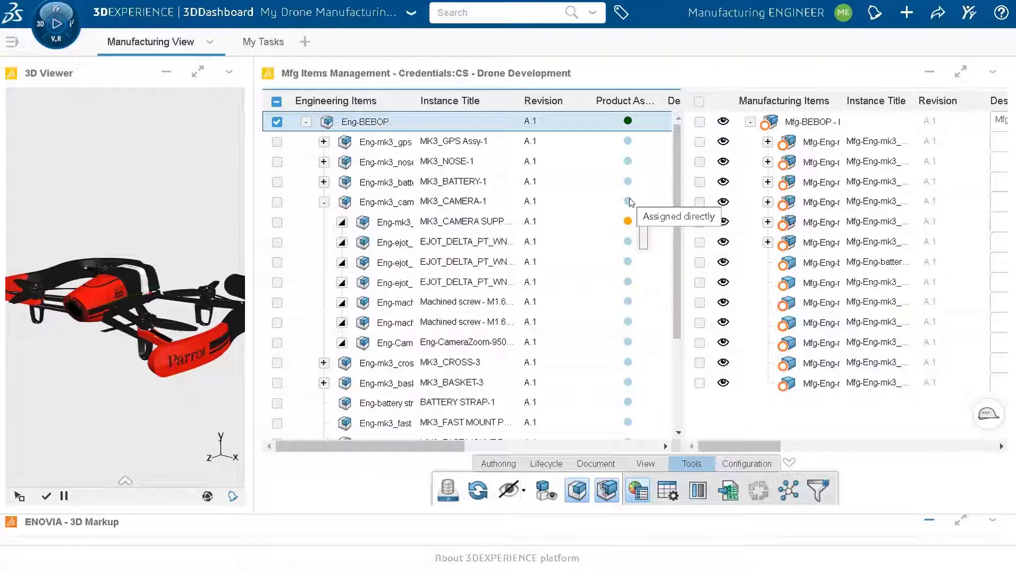
{"action": "mouse_move", "coordinate": [631, 123]}
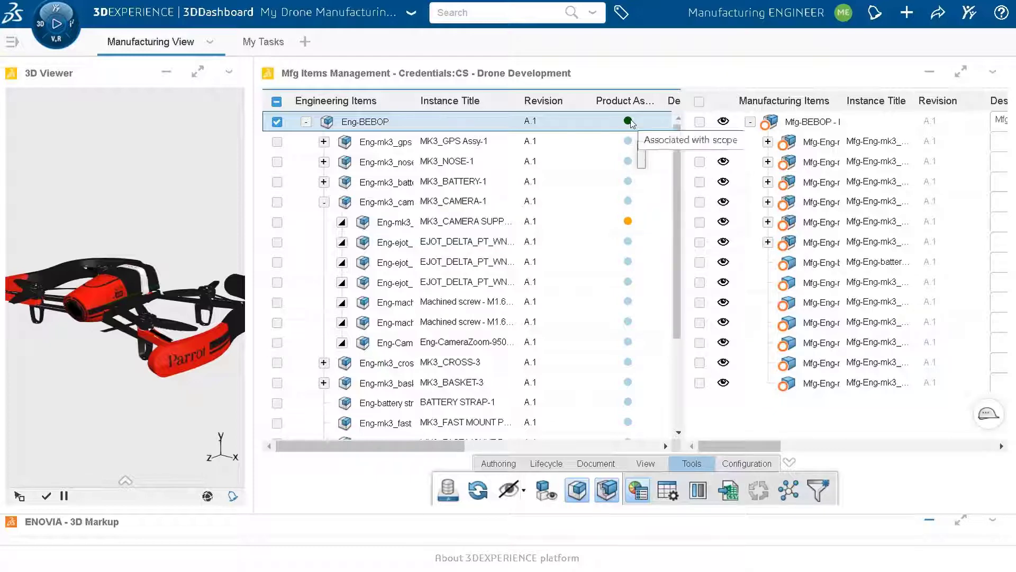
Step: Maximize the items panel, expand and widen the Mfg-Eng-mk3_cross tree, and select the assembly
{"action": "left_click", "coordinate": [961, 75]}
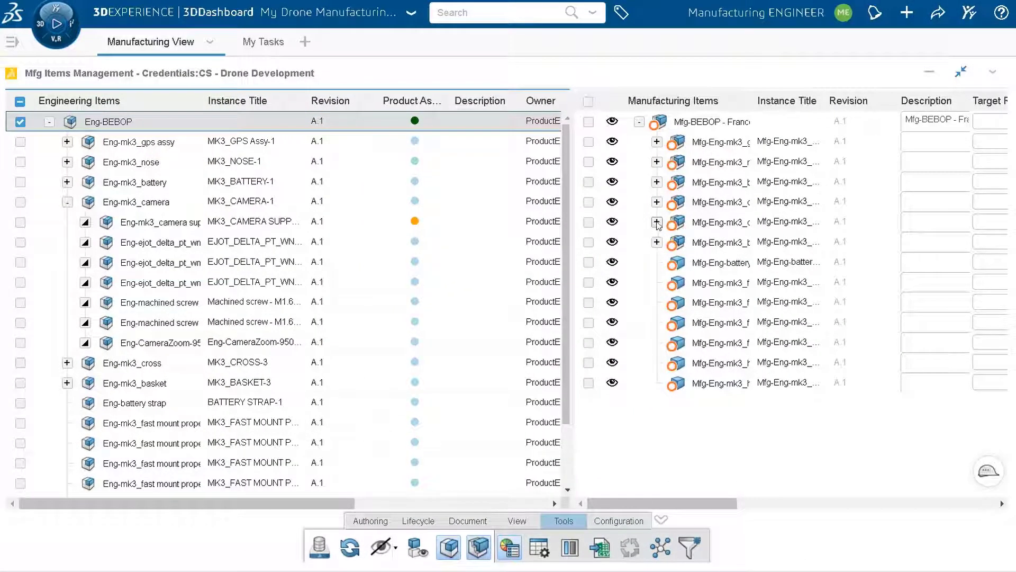
{"action": "left_click", "coordinate": [657, 222]}
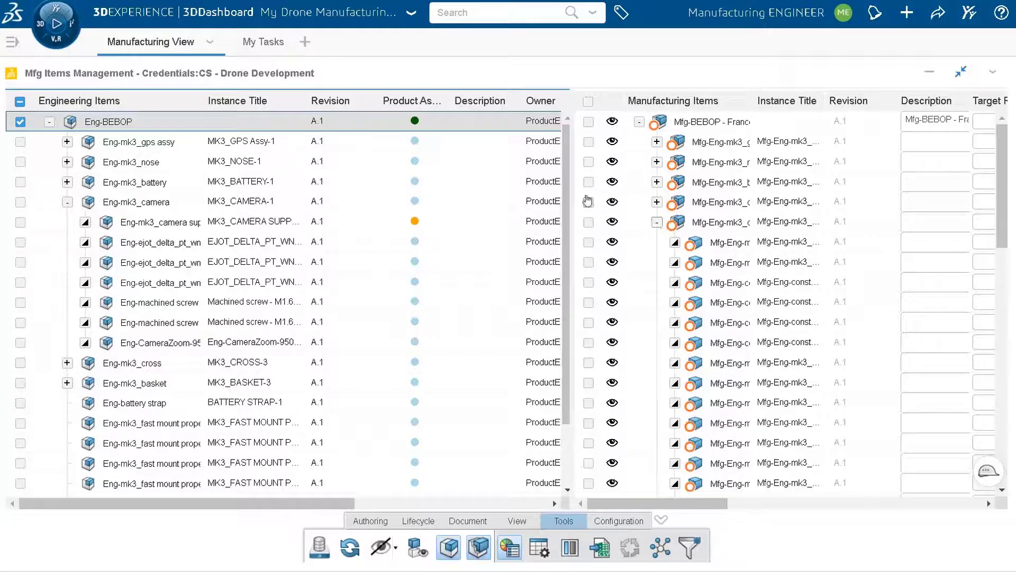
{"action": "left_click_drag", "start_coordinate": [575, 96], "coordinate": [499, 98]}
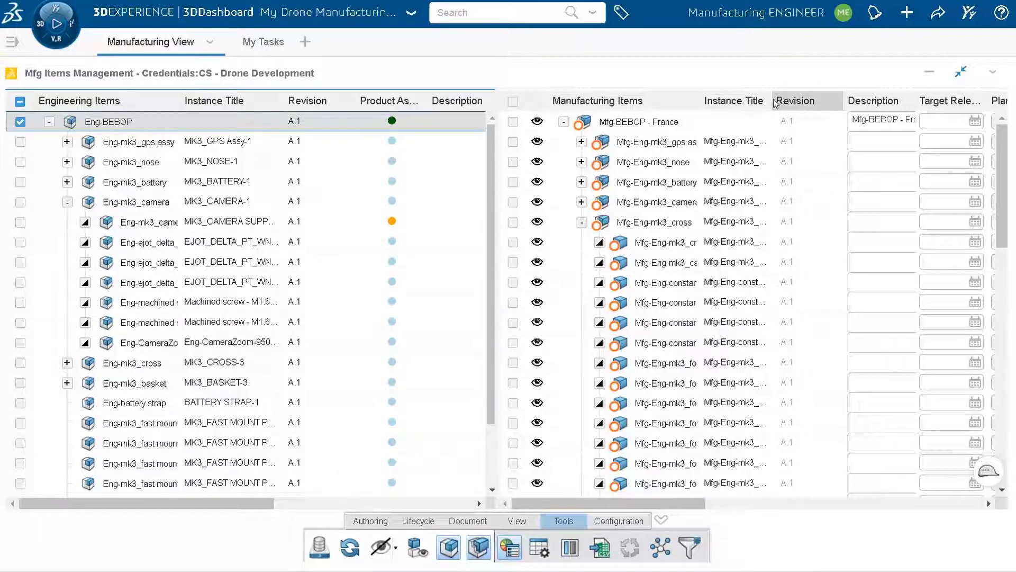
{"action": "left_click_drag", "start_coordinate": [773, 100], "coordinate": [799, 149]}
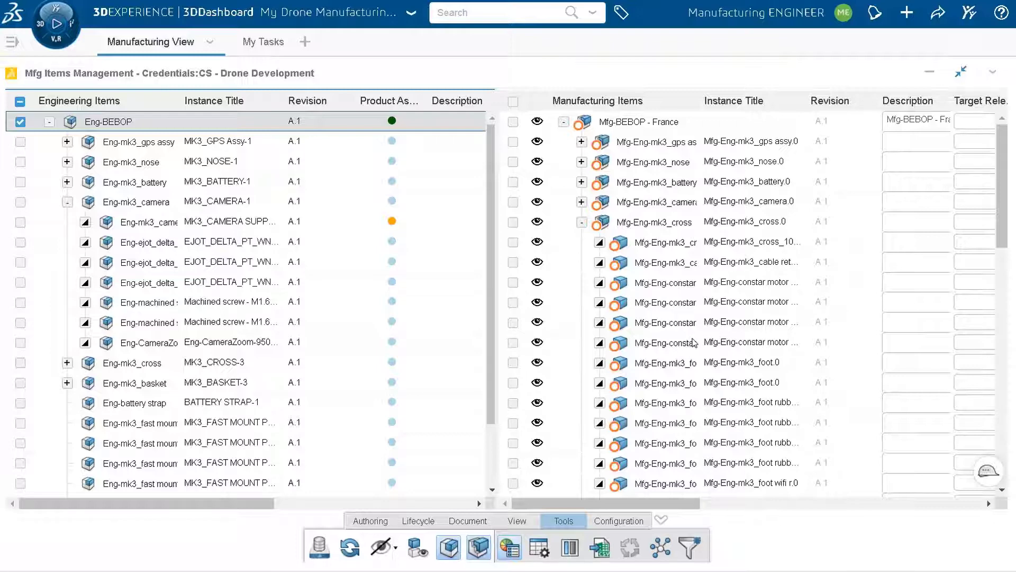
{"action": "scroll", "coordinate": [695, 341], "scroll_direction": "down", "scroll_amount": 10}
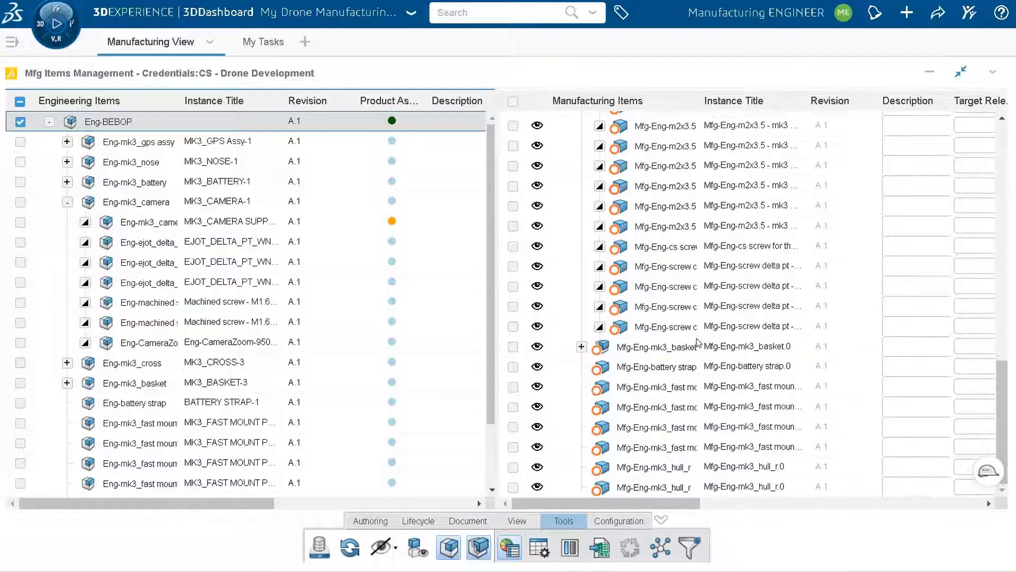
{"action": "scroll", "coordinate": [638, 137], "scroll_direction": "up", "scroll_amount": 5}
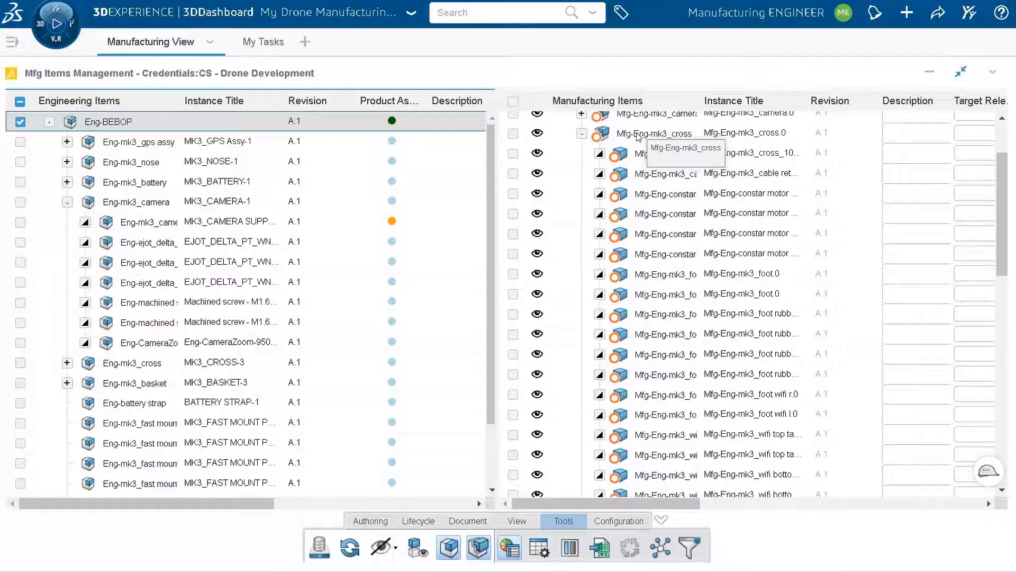
{"action": "left_click", "coordinate": [513, 133]}
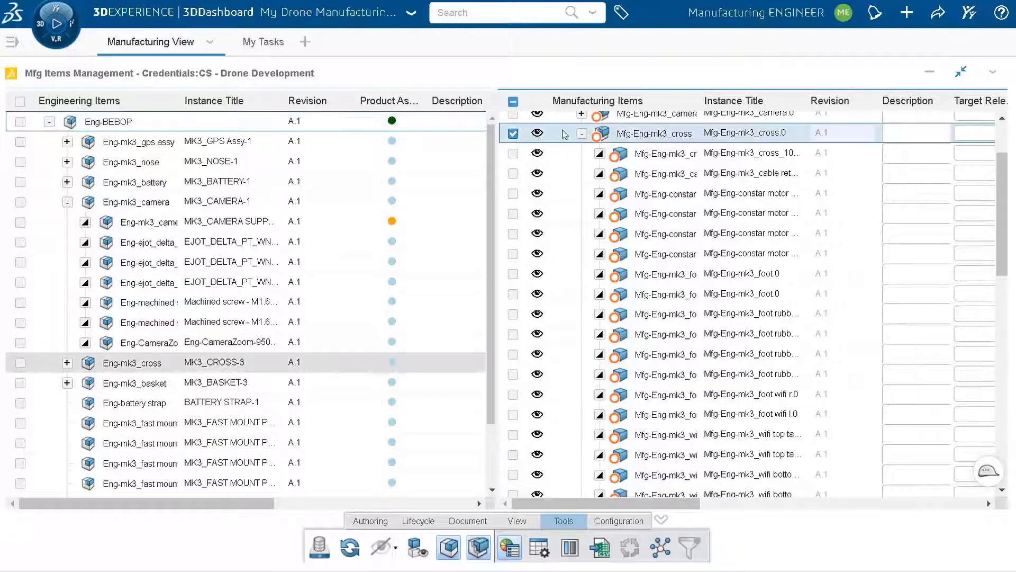
Step: Create a Mfg - Screws Kit manufacturing kit under mk3_cross, copying its title into Description
{"action": "right_click", "coordinate": [679, 137]}
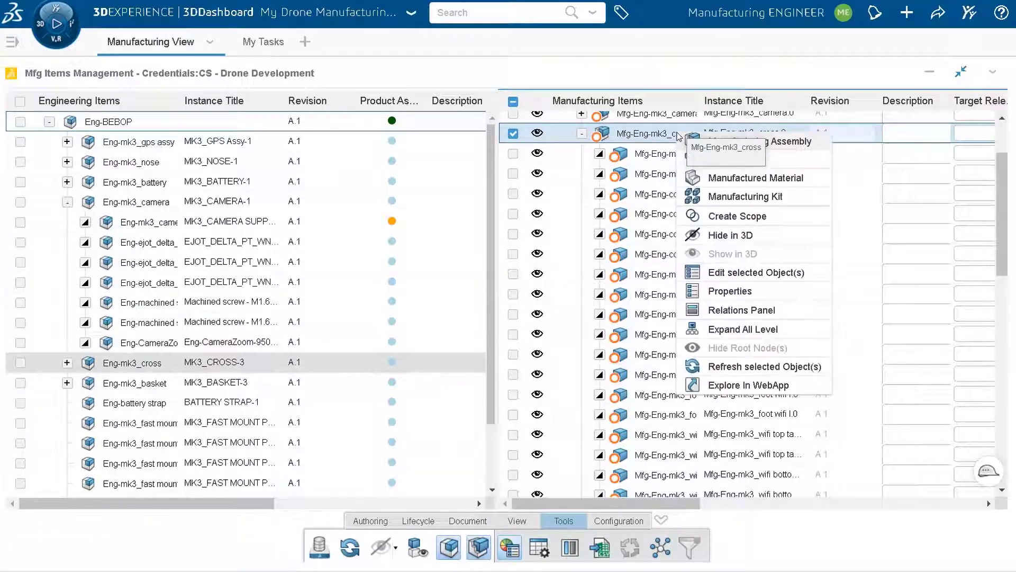
{"action": "left_click", "coordinate": [743, 197]}
{"action": "left_click_drag", "start_coordinate": [531, 316], "coordinate": [474, 313]}
{"action": "key", "text": "ctrl+c"}
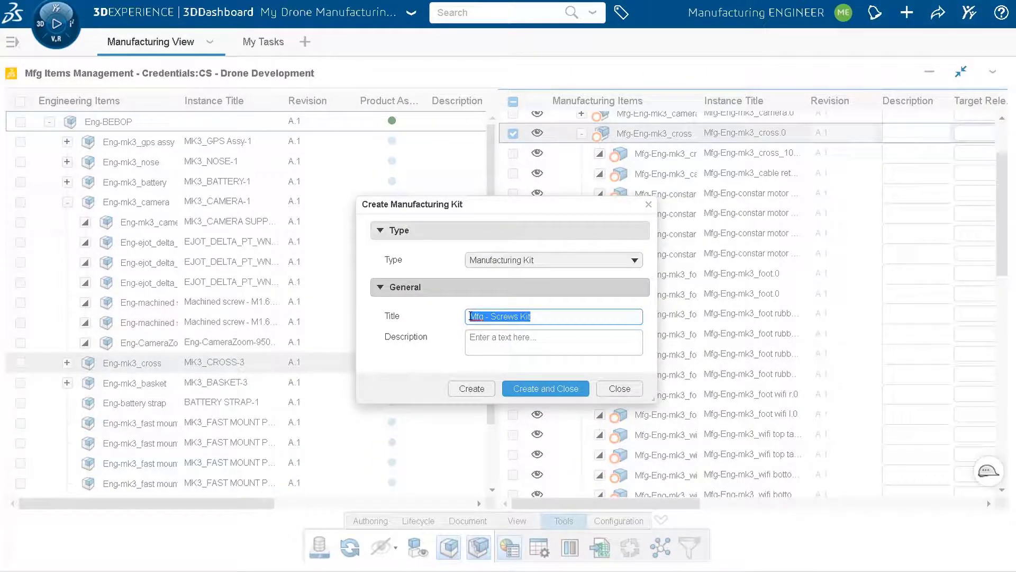
{"action": "left_click", "coordinate": [475, 337]}
{"action": "key", "text": "ctrl+v"}
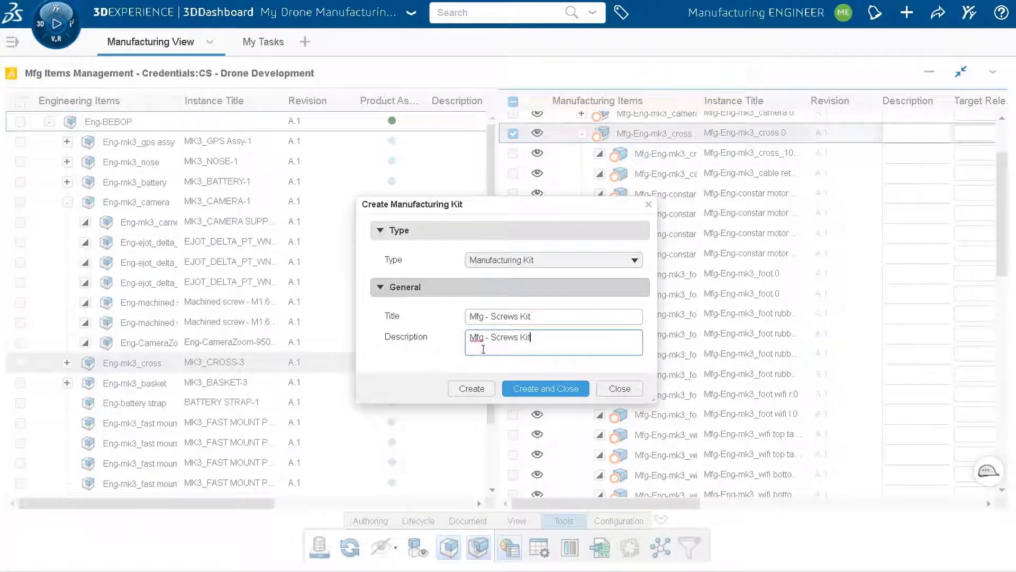
{"action": "left_click", "coordinate": [540, 392]}
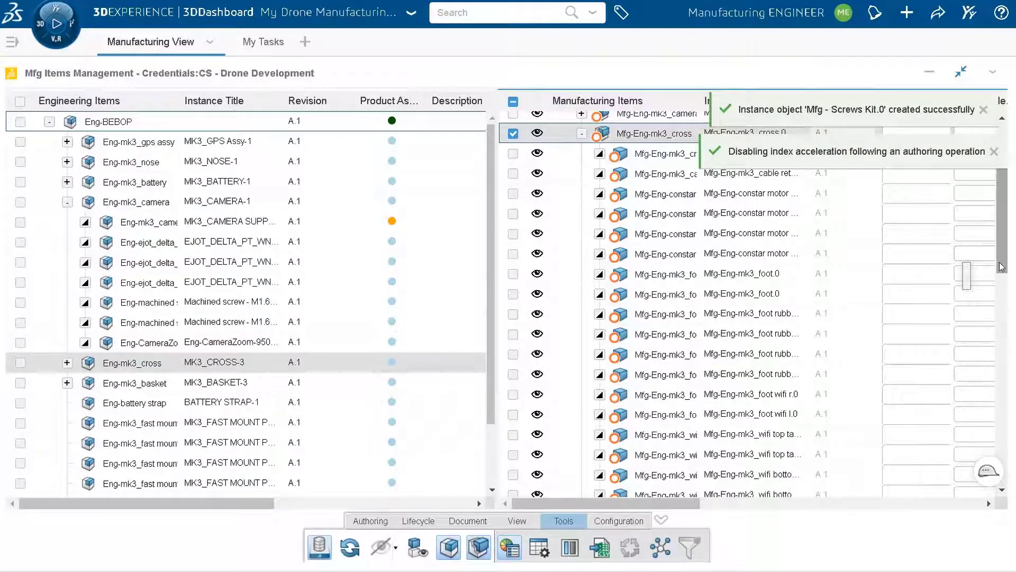
Step: Move the cs screw for thermoplastic and four screw delta pt instances into the kit
{"action": "left_click_drag", "start_coordinate": [1001, 266], "coordinate": [1000, 424]}
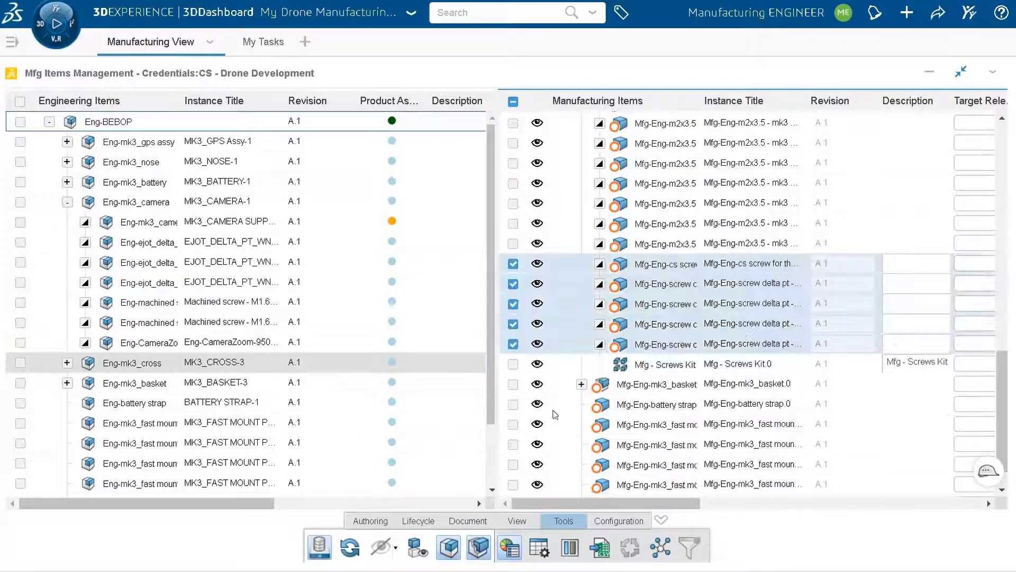
{"action": "left_click_drag", "start_coordinate": [695, 345], "coordinate": [724, 368]}
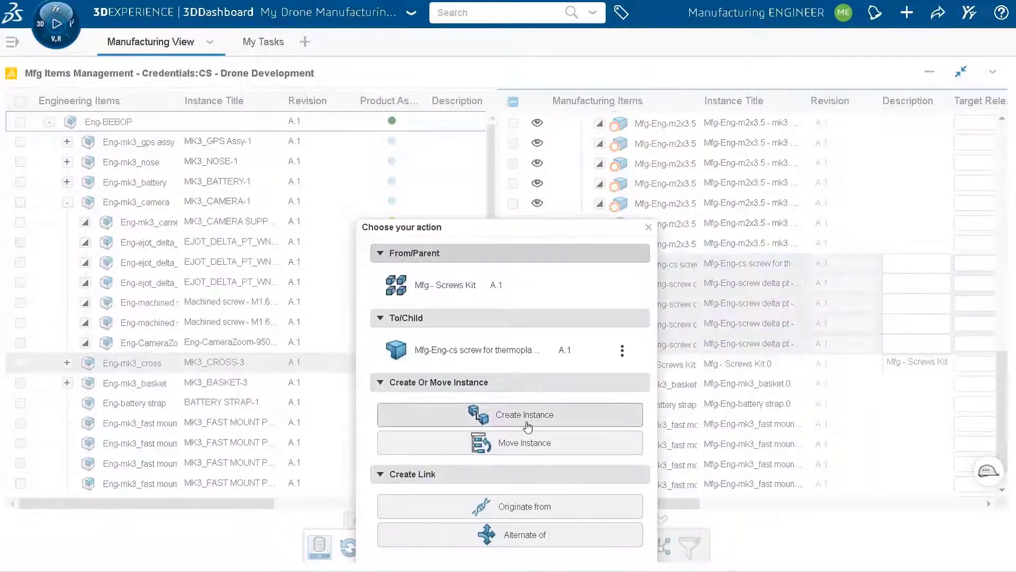
{"action": "left_click", "coordinate": [517, 447]}
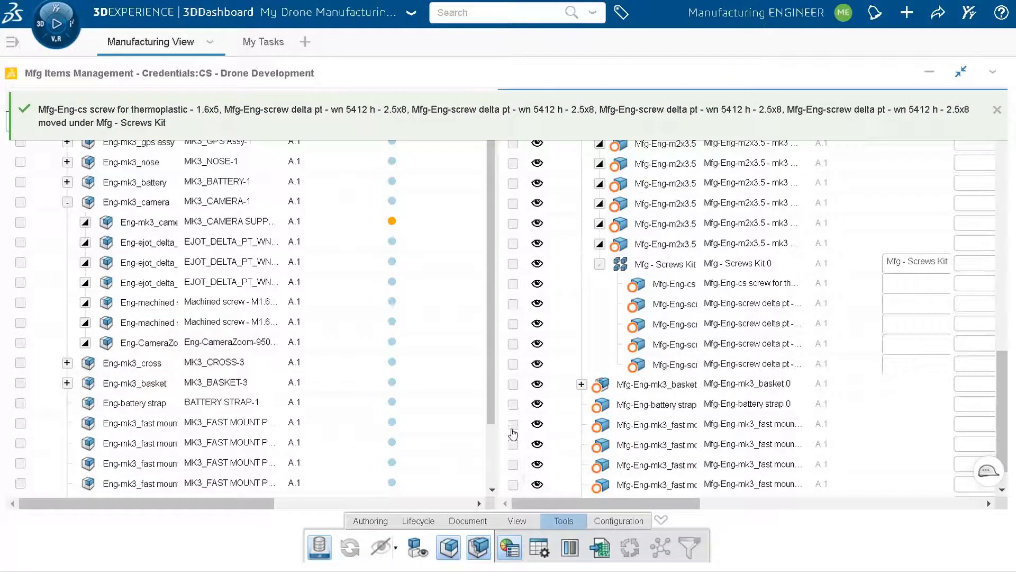
{"action": "left_click", "coordinate": [600, 264]}
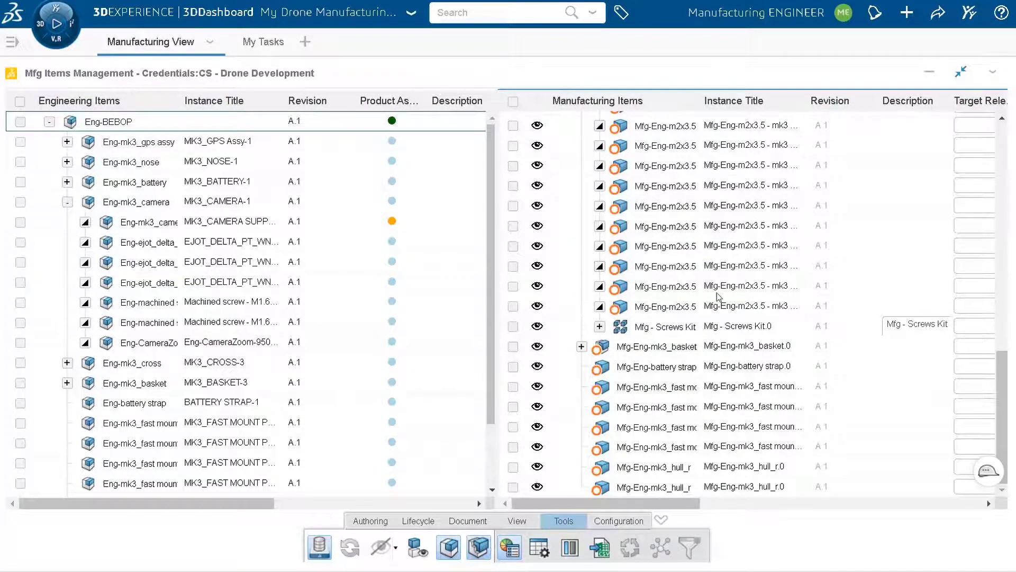
{"action": "scroll", "coordinate": [651, 294], "scroll_direction": "up", "scroll_amount": 7}
Step: Collapse mk3_cross and add the camera support's linked manufacturing item to an auxiliary view
{"action": "left_click", "coordinate": [581, 223]}
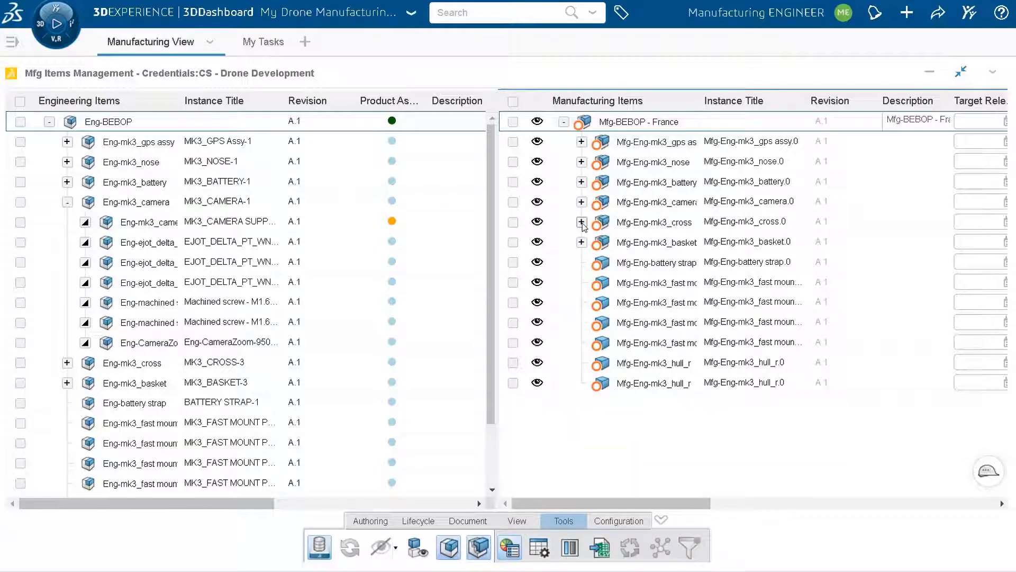
{"action": "right_click", "coordinate": [216, 224]}
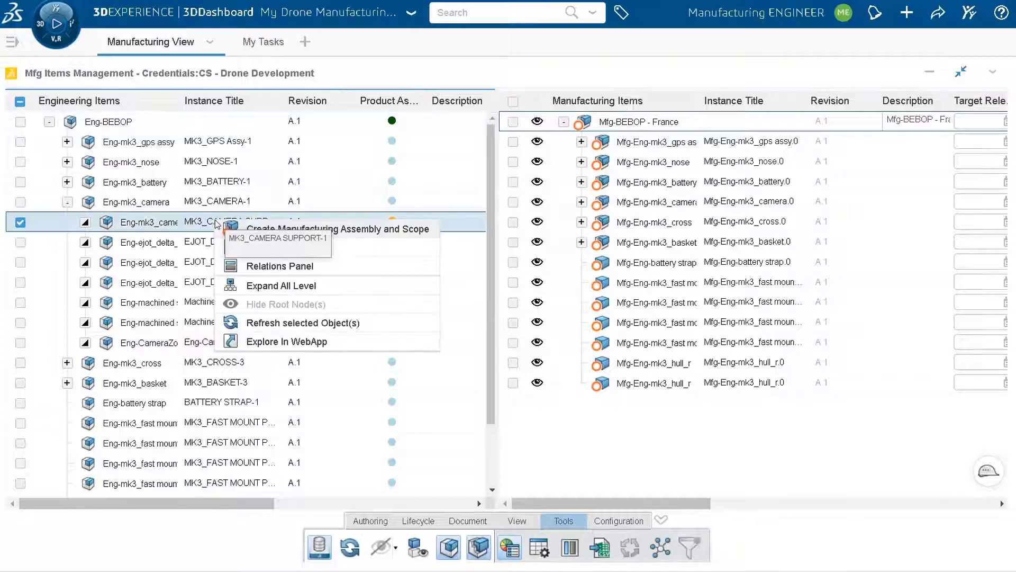
{"action": "left_click", "coordinate": [280, 266]}
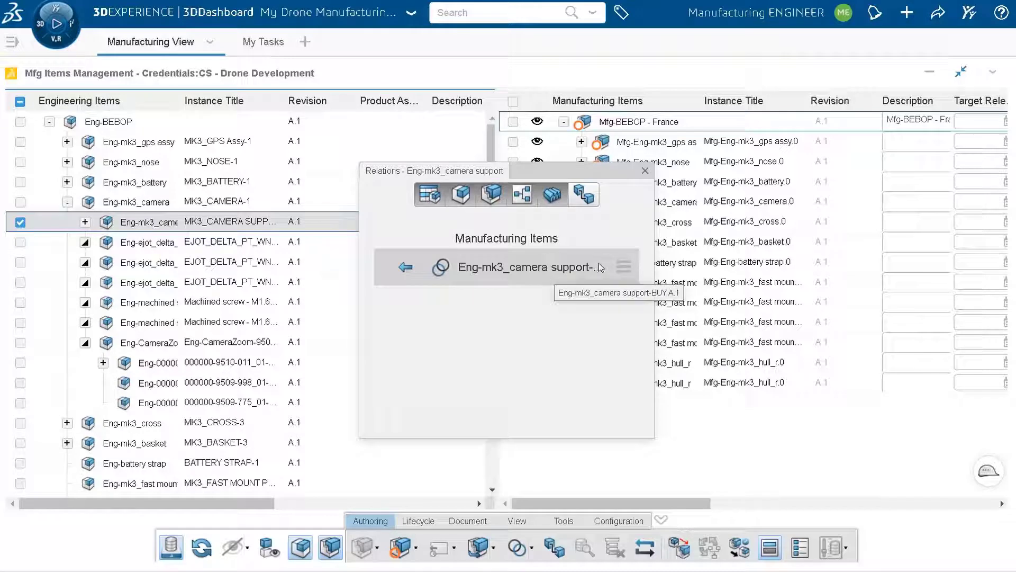
{"action": "left_click", "coordinate": [622, 268]}
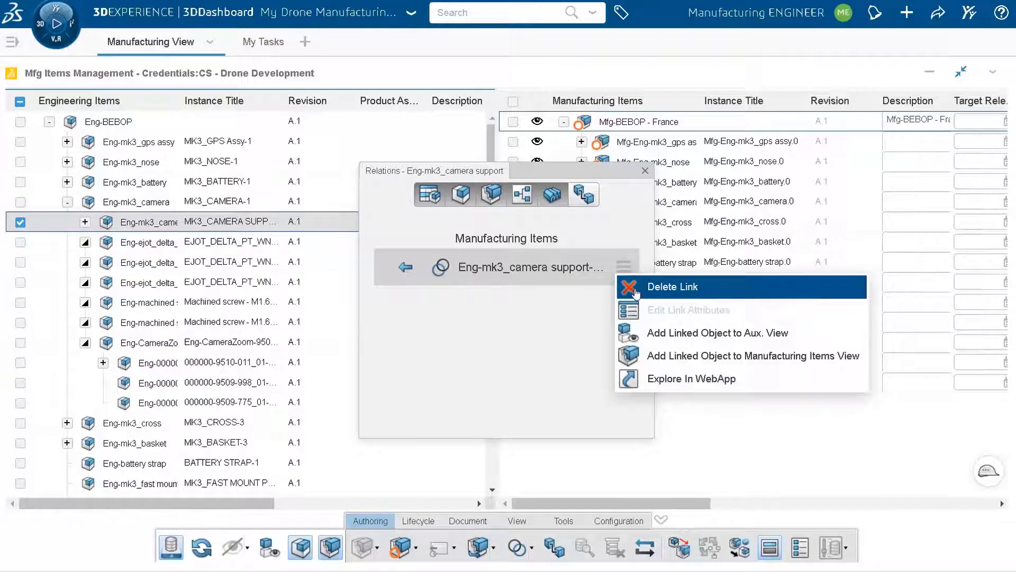
{"action": "left_click", "coordinate": [648, 334]}
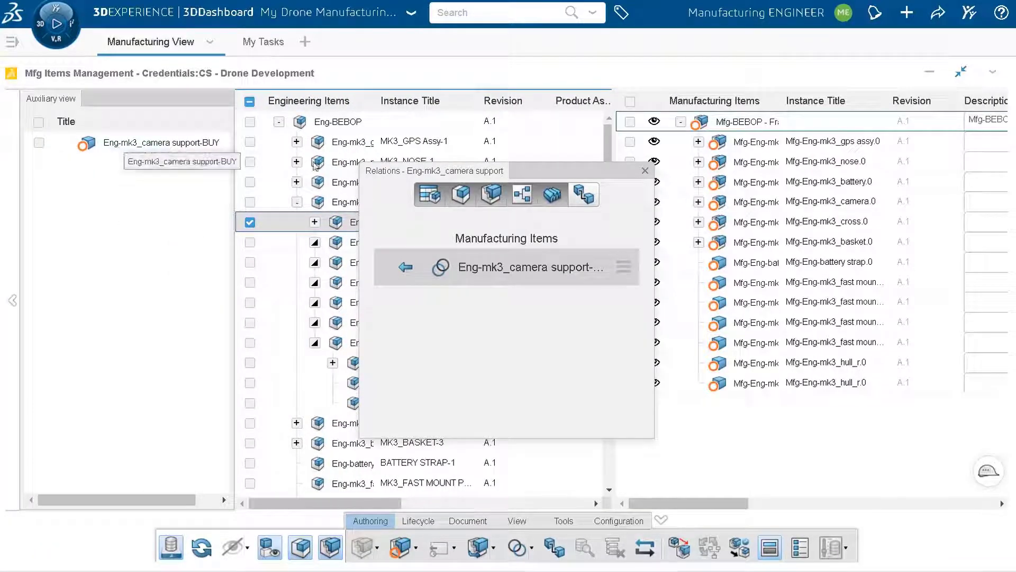
{"action": "left_click", "coordinate": [644, 170]}
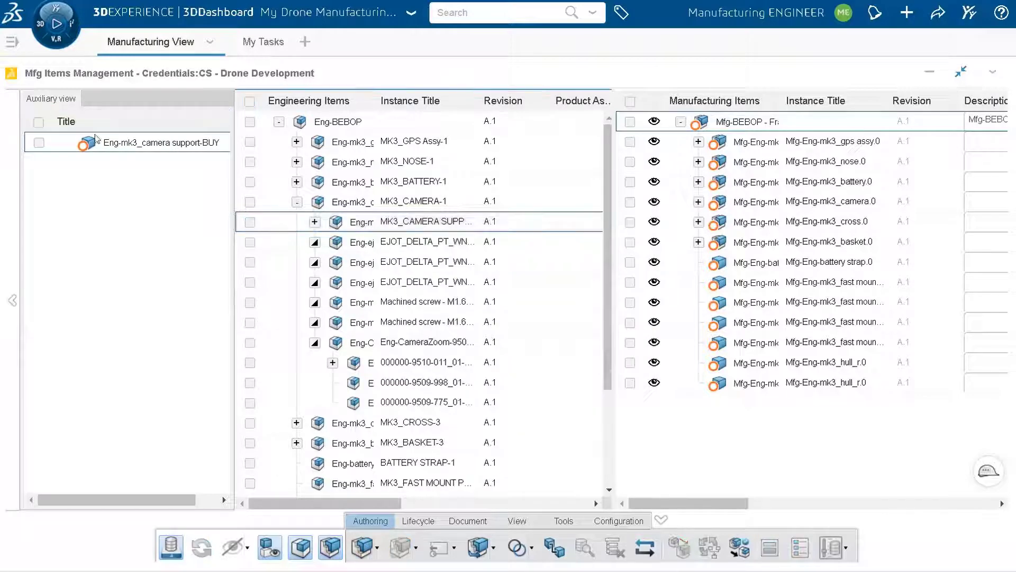
Step: Confirm in its properties that camera support-BUY is a Provided Part, then close the panels
{"action": "right_click", "coordinate": [114, 144]}
{"action": "left_click", "coordinate": [165, 151]}
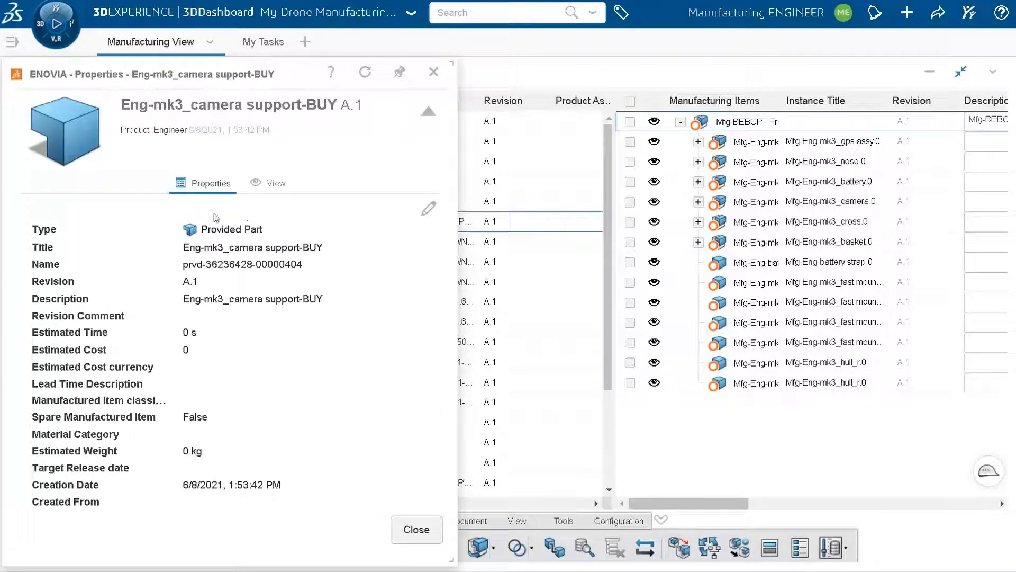
{"action": "left_click_drag", "start_coordinate": [275, 232], "coordinate": [200, 235]}
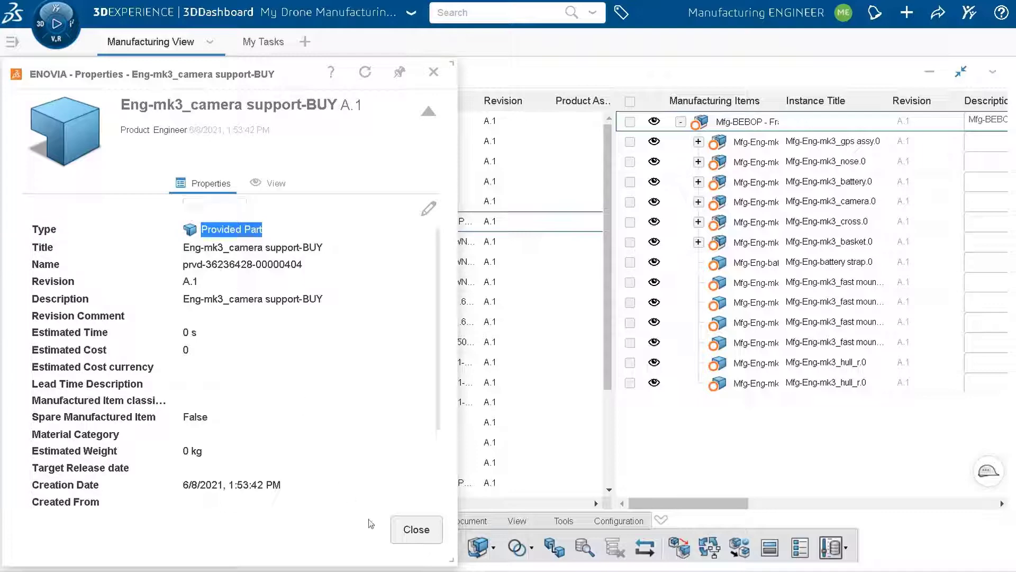
{"action": "left_click", "coordinate": [416, 529]}
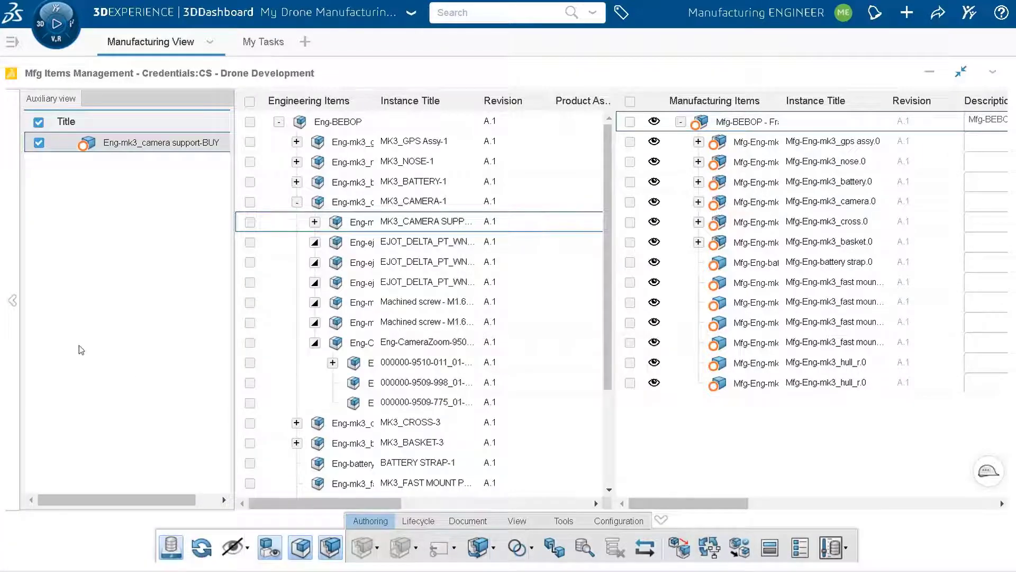
{"action": "left_click", "coordinate": [269, 551]}
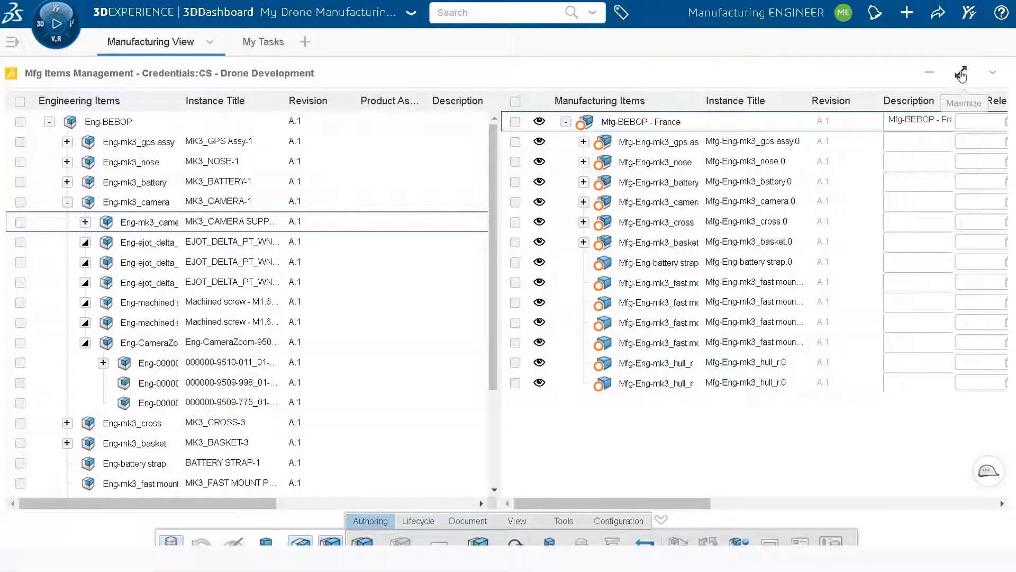
Step: Maximize 3D Markup and create a new markup on the drone with its default title
{"action": "left_click", "coordinate": [961, 74]}
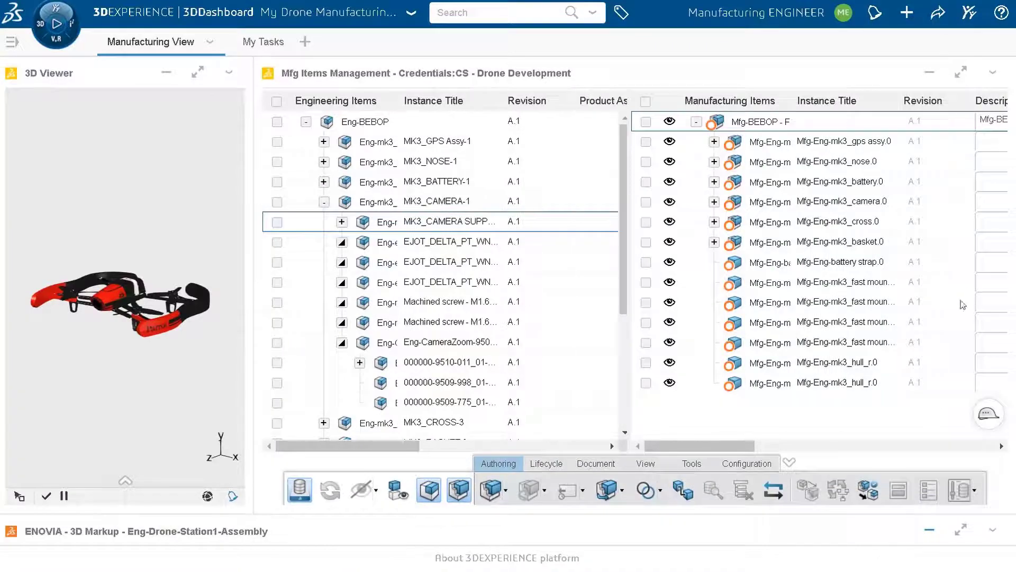
{"action": "left_click", "coordinate": [960, 529]}
{"action": "left_click", "coordinate": [530, 335]}
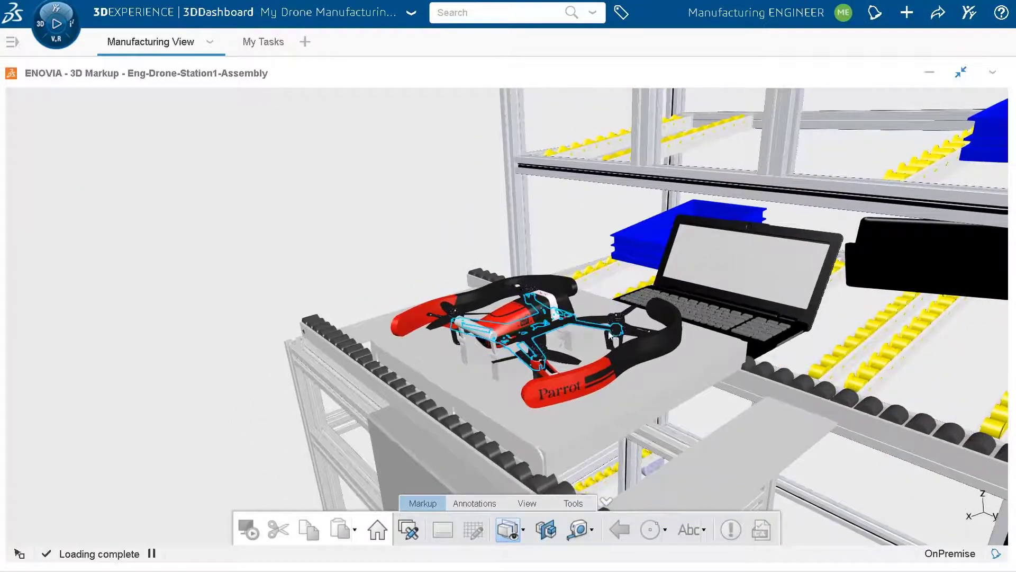
{"action": "left_click", "coordinate": [408, 529]}
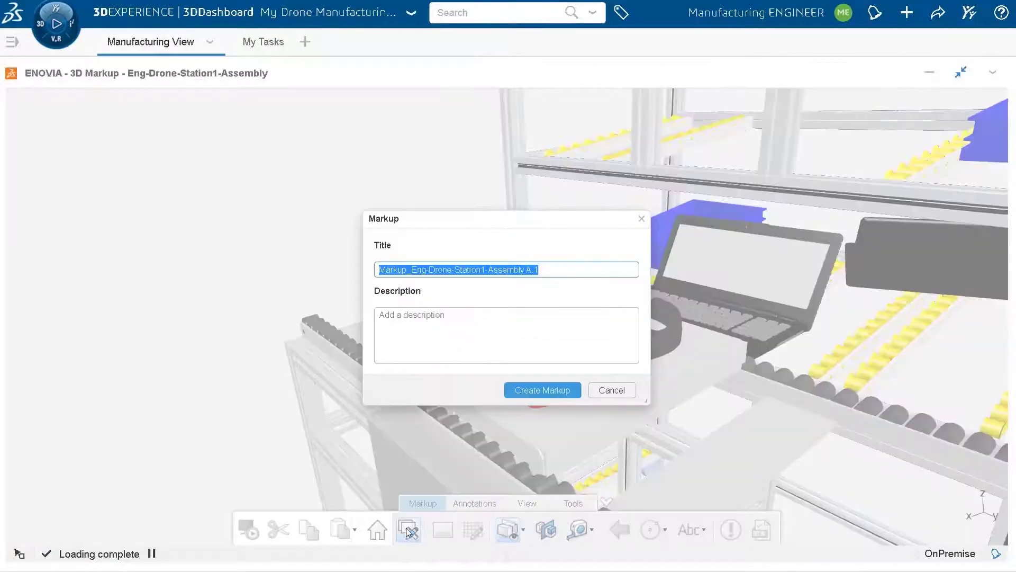
{"action": "left_click", "coordinate": [547, 397]}
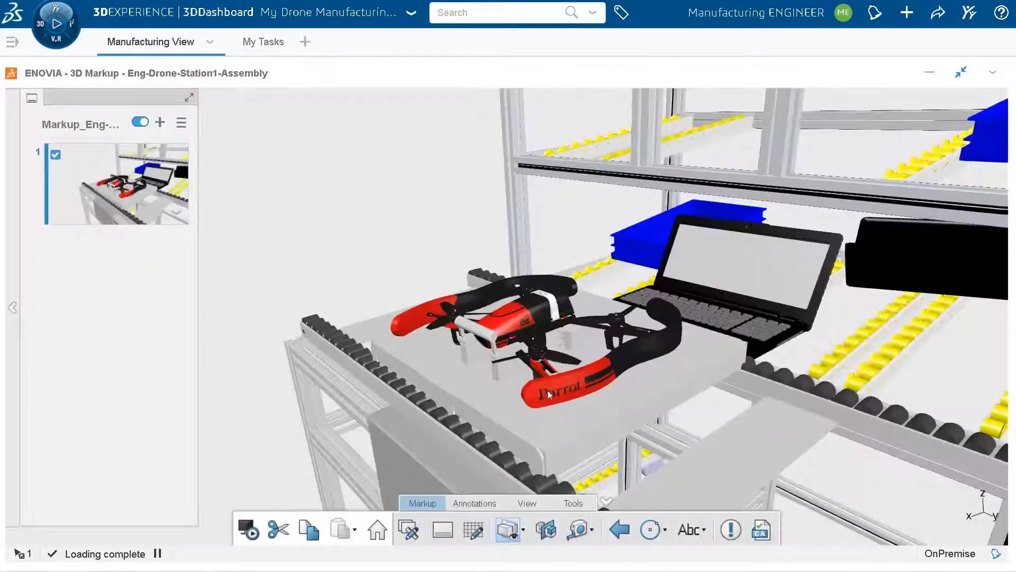
Step: Hide two drone shell parts, zoom in close, and capture the view as slide 2
{"action": "left_click", "coordinate": [503, 318]}
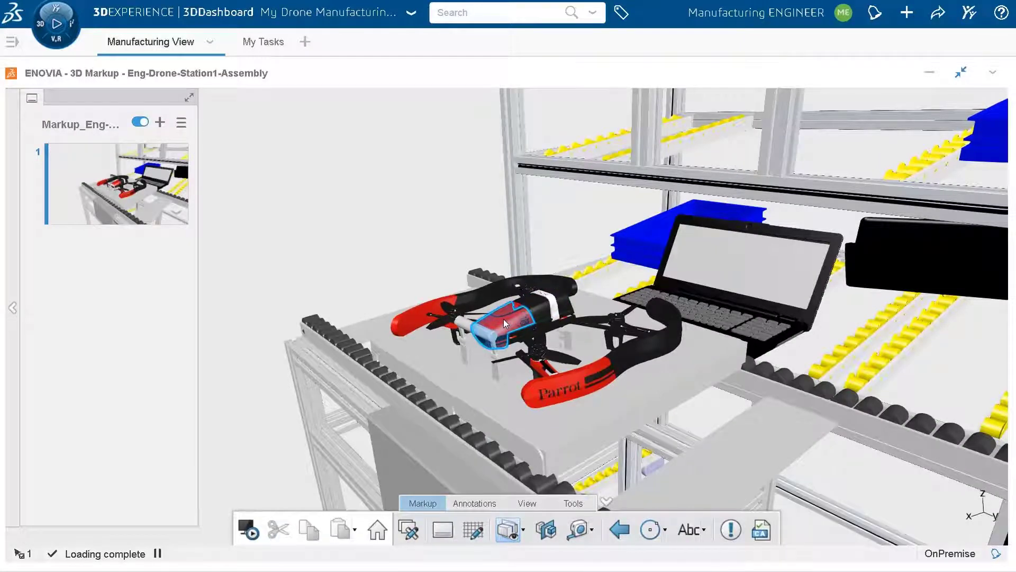
{"action": "left_click", "coordinate": [557, 265]}
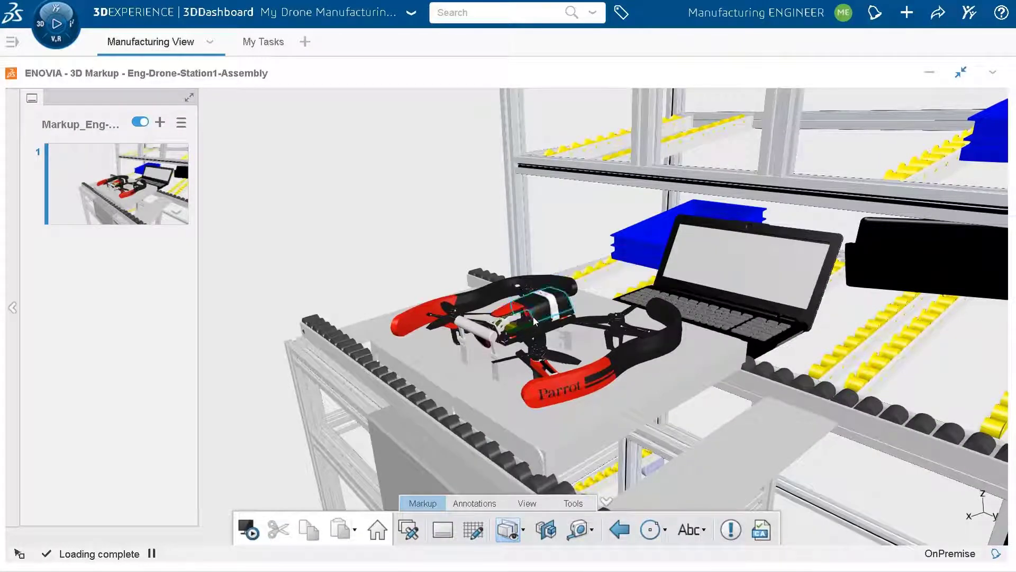
{"action": "left_click", "coordinate": [502, 309]}
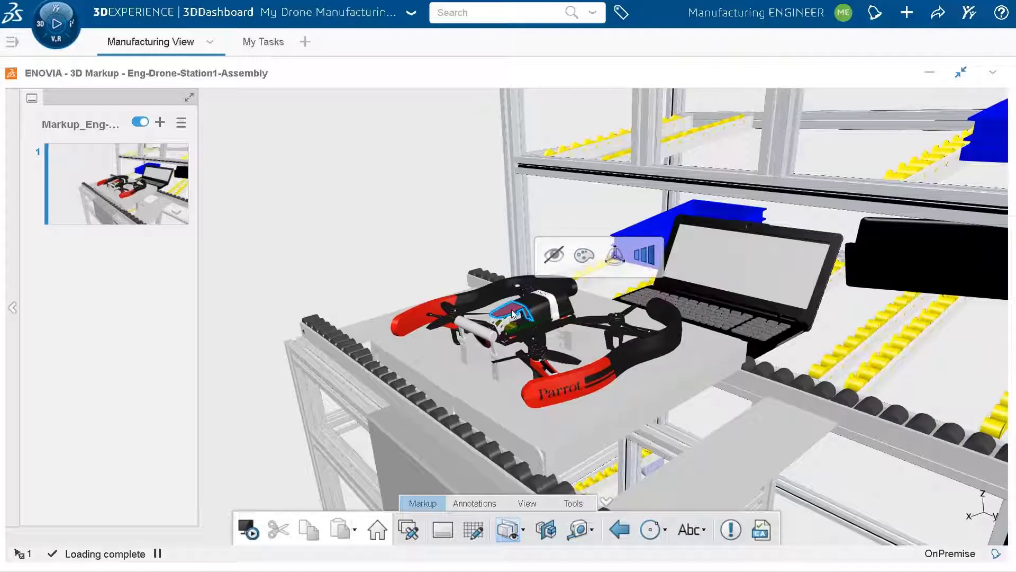
{"action": "left_click", "coordinate": [553, 256]}
{"action": "middle_click_drag", "start_coordinate": [520, 361], "coordinate": [305, 388]}
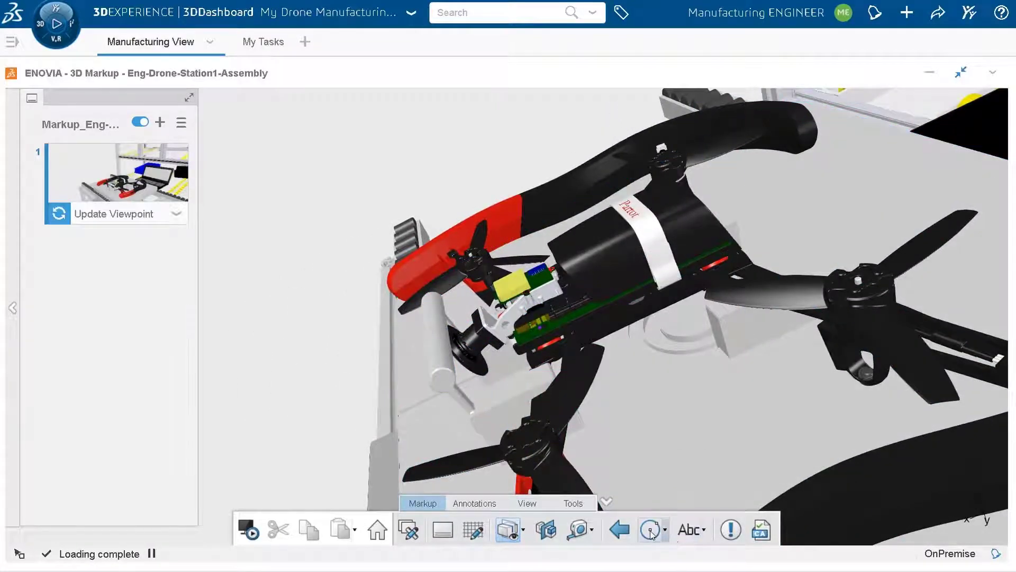
{"action": "left_click", "coordinate": [438, 531]}
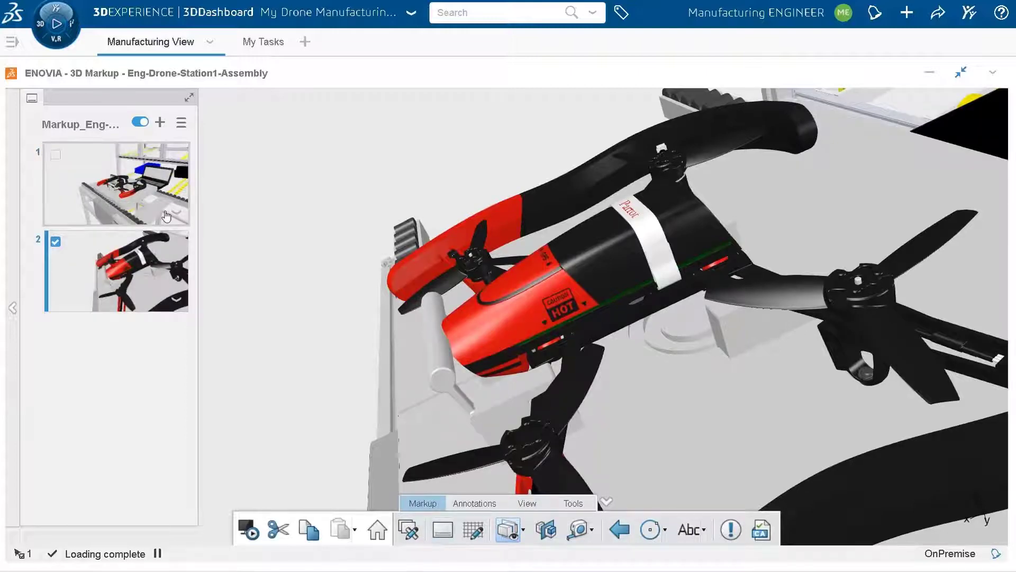
Step: On the first slide, draw a red circle around the camera area at the drone's front
{"action": "left_click", "coordinate": [167, 216]}
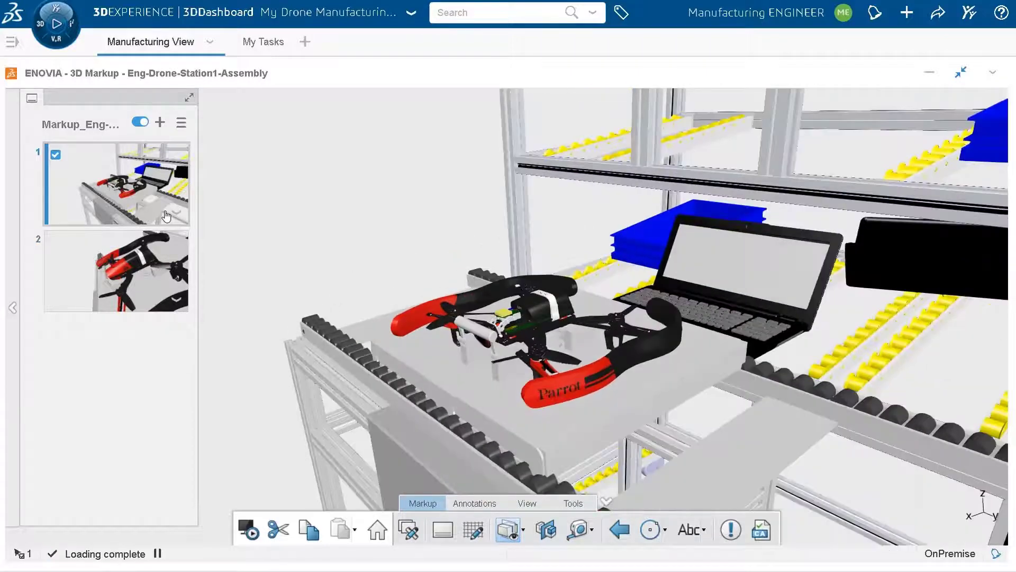
{"action": "scroll", "coordinate": [492, 376], "scroll_direction": "up", "scroll_amount": 5}
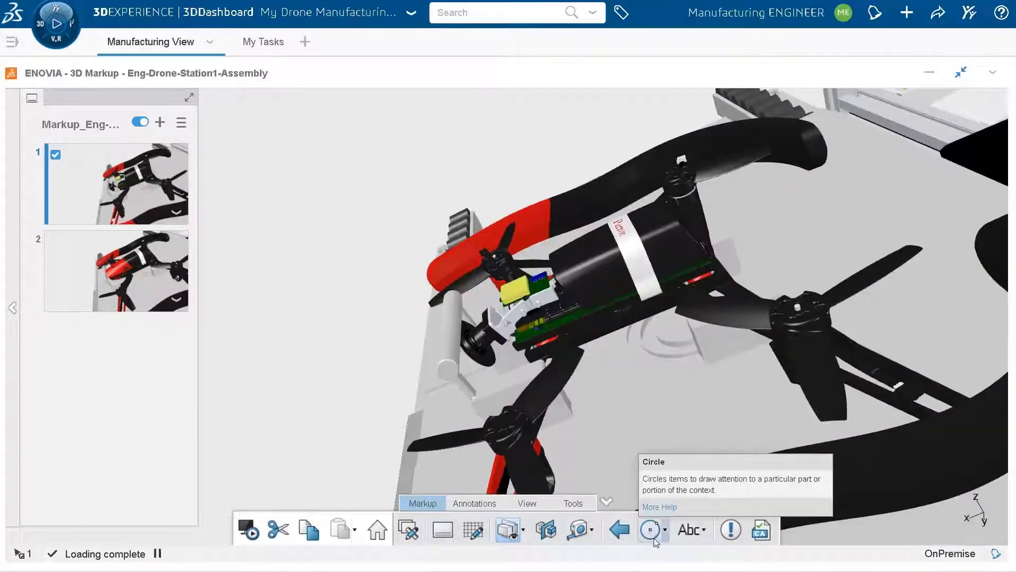
{"action": "left_click", "coordinate": [650, 529]}
{"action": "left_click", "coordinate": [463, 343]}
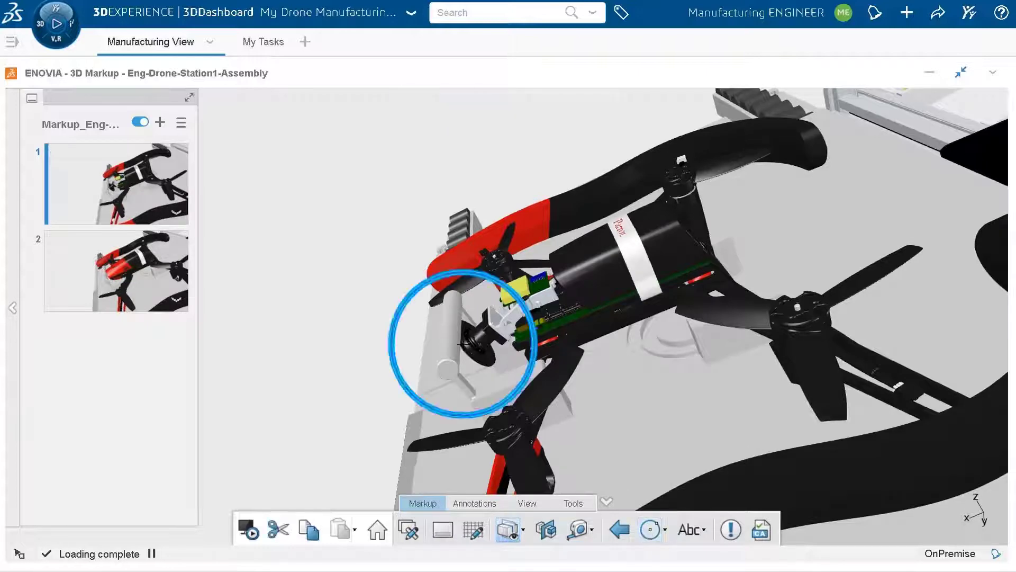
Step: Add a text label 'Eng-mk3_camera support' beside the circled camera support
{"action": "left_click", "coordinate": [704, 529]}
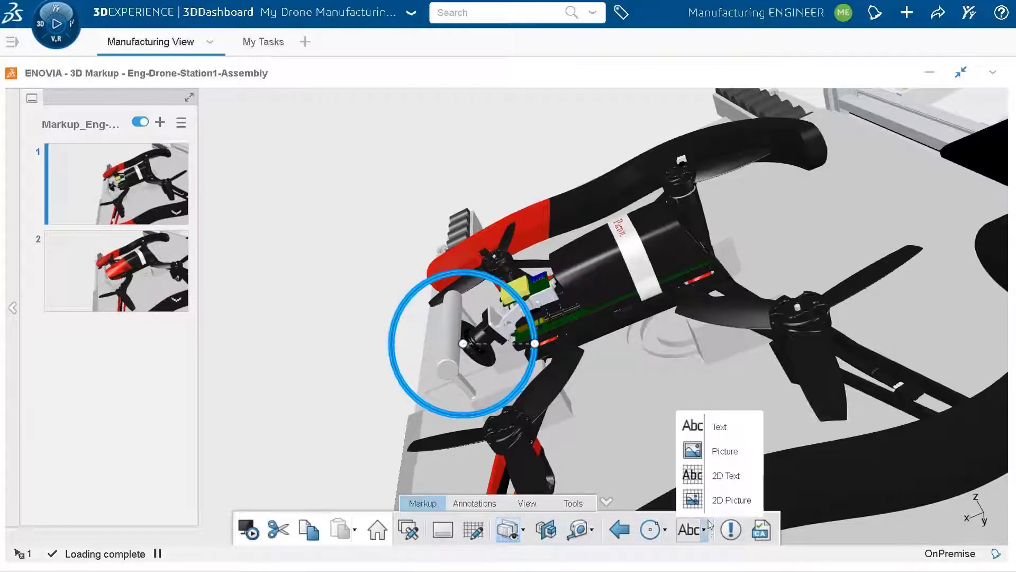
{"action": "left_click", "coordinate": [719, 426]}
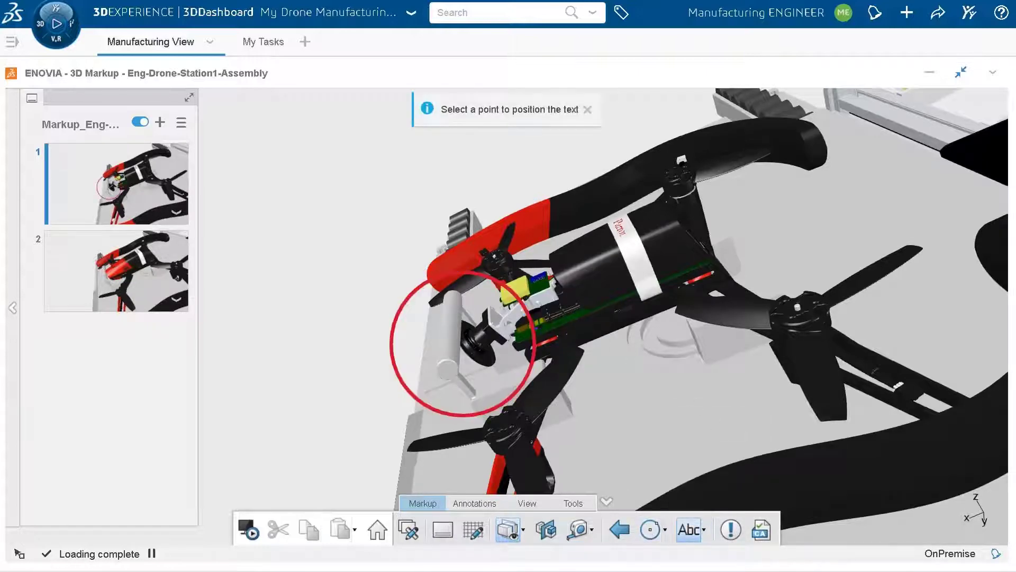
{"action": "left_click", "coordinate": [547, 296]}
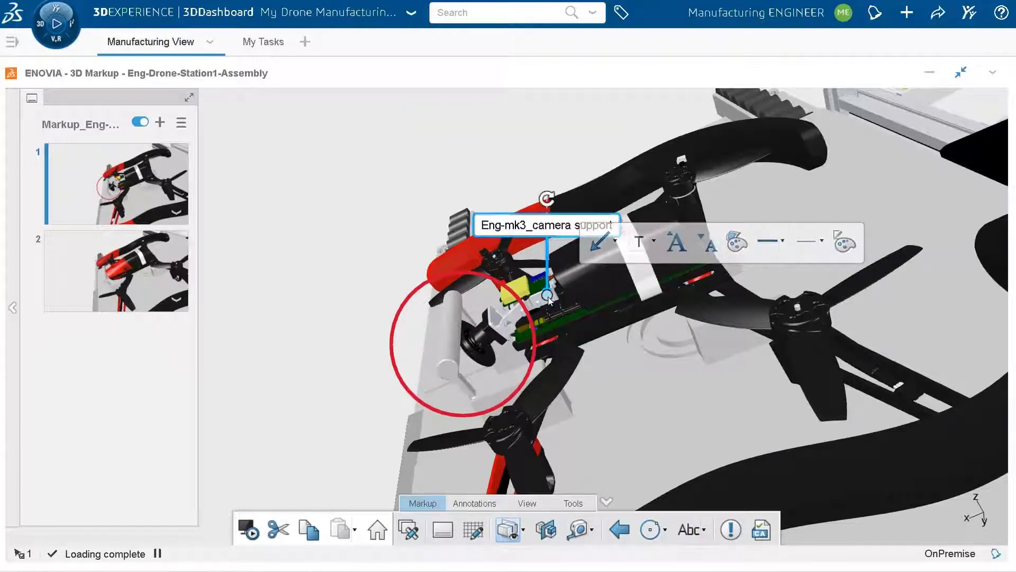
{"action": "left_click", "coordinate": [373, 206]}
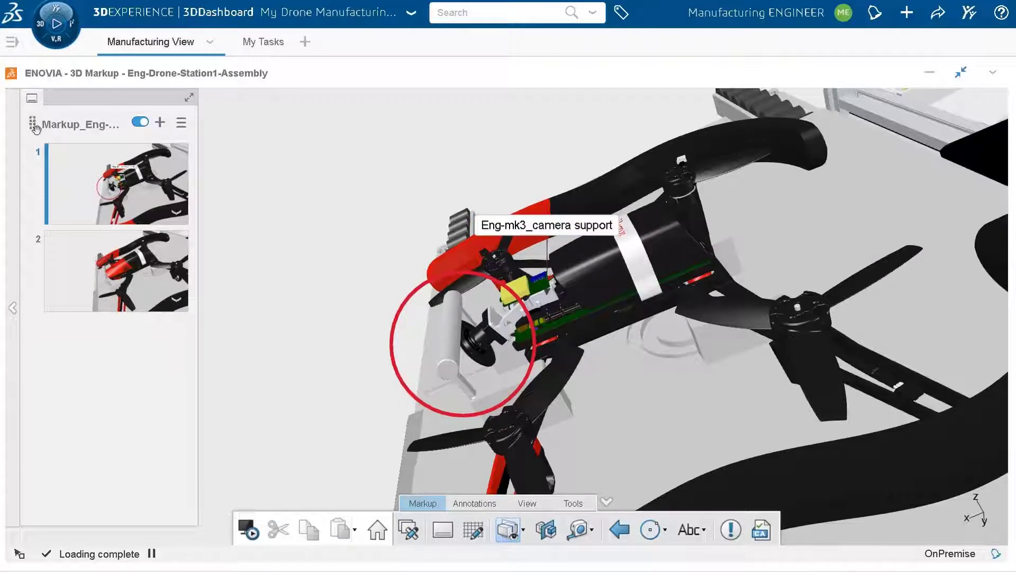
Step: Attach the markup to the camera review task and save its maturity state as In Work
{"action": "left_click_drag", "start_coordinate": [34, 127], "coordinate": [177, 199]}
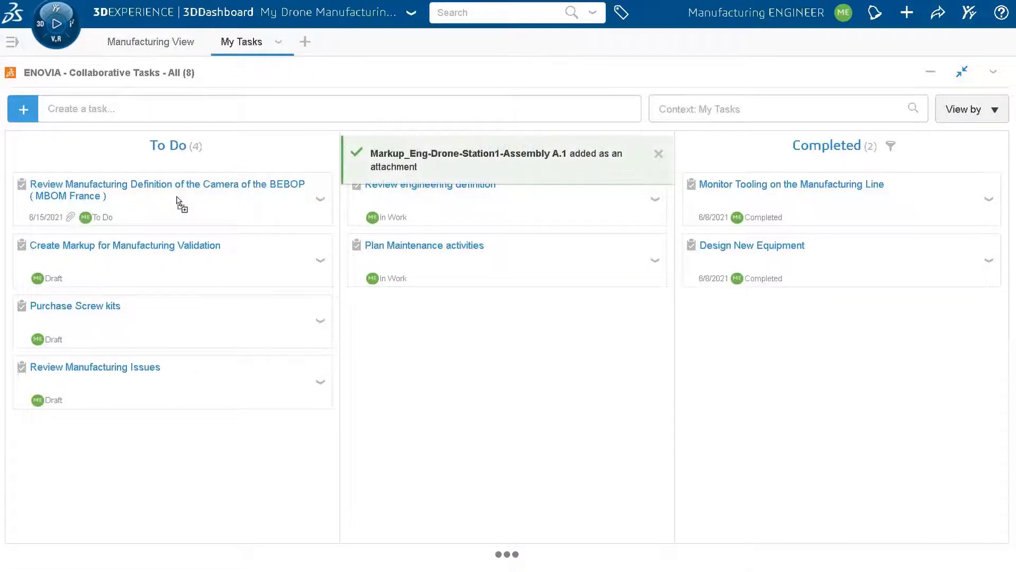
{"action": "left_click", "coordinate": [178, 201]}
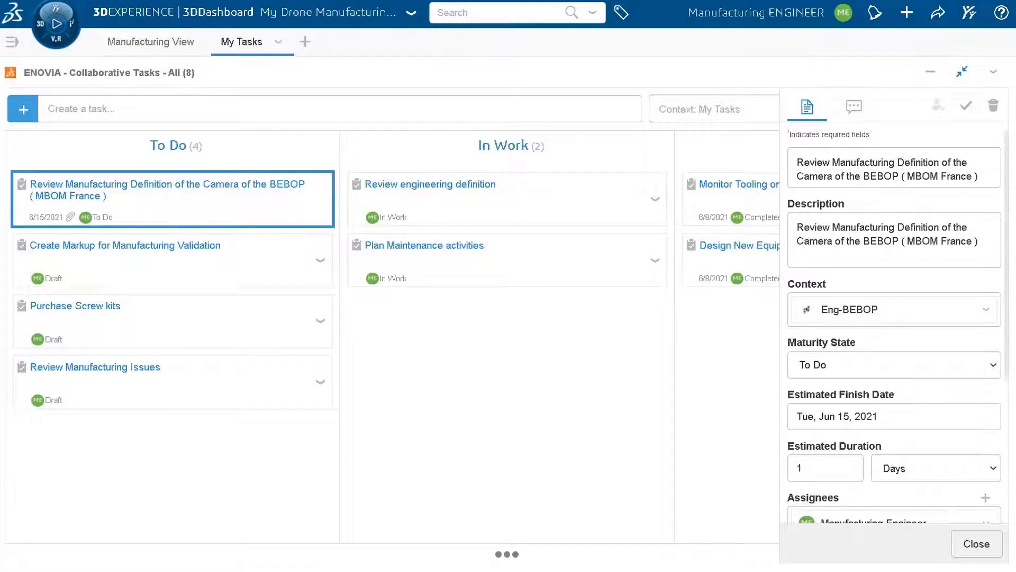
{"action": "scroll", "coordinate": [1003, 408], "scroll_direction": "down", "scroll_amount": 2}
{"action": "scroll", "coordinate": [1003, 410], "scroll_direction": "down", "scroll_amount": 5}
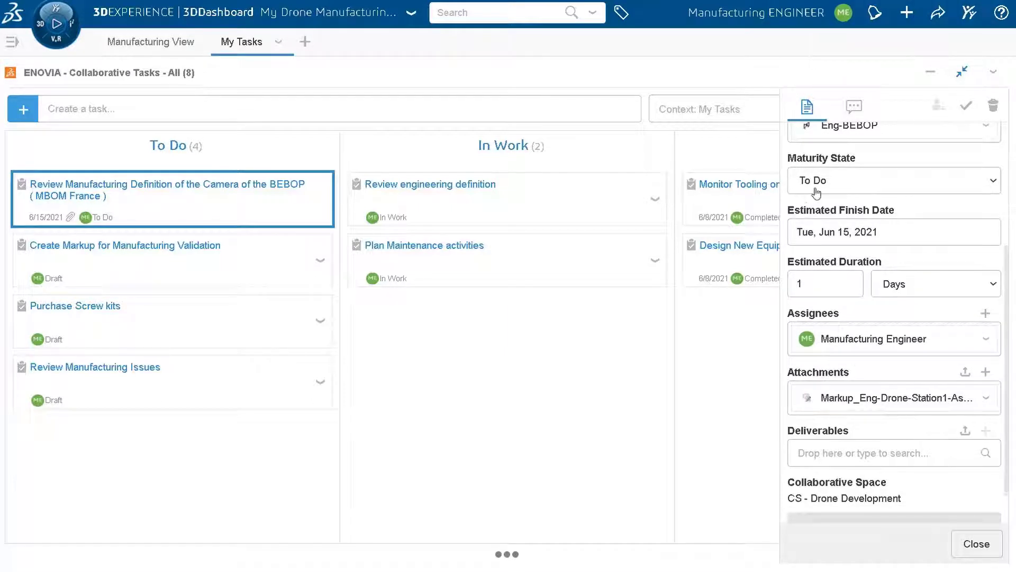
{"action": "left_click", "coordinate": [816, 192]}
{"action": "left_click", "coordinate": [817, 226]}
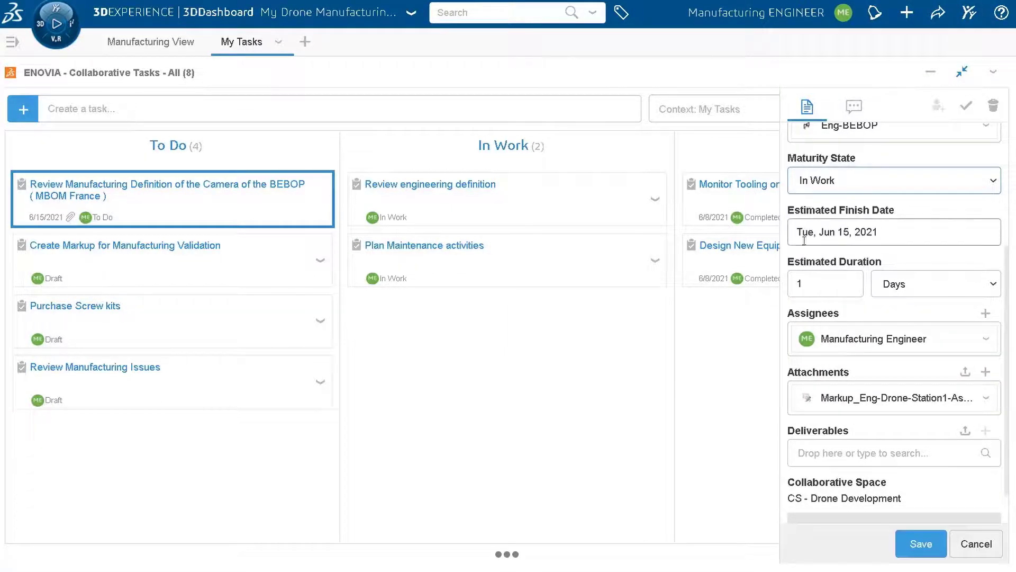
{"action": "left_click", "coordinate": [921, 544]}
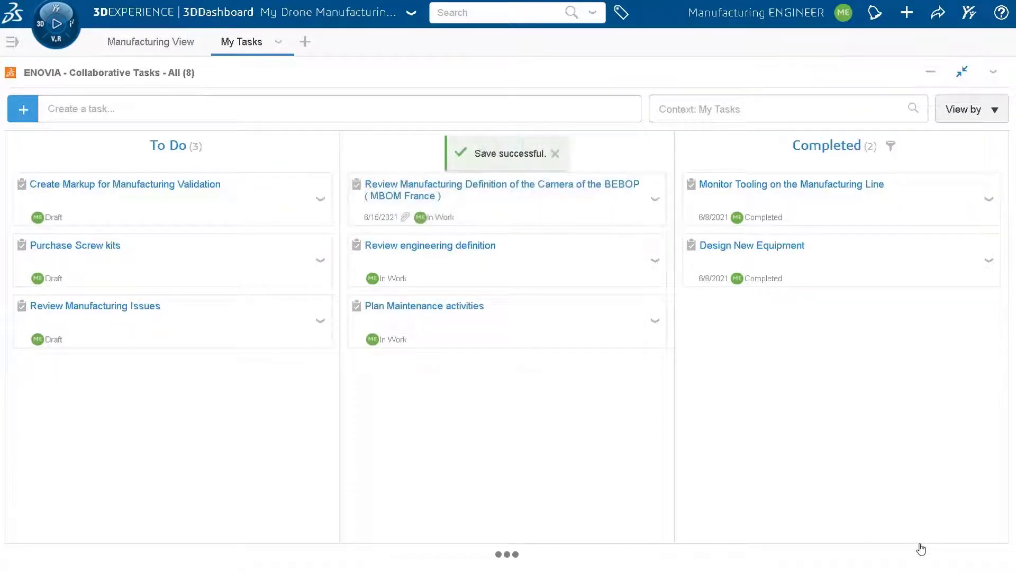
{"action": "left_click", "coordinate": [475, 197]}
{"action": "left_click", "coordinate": [853, 109]}
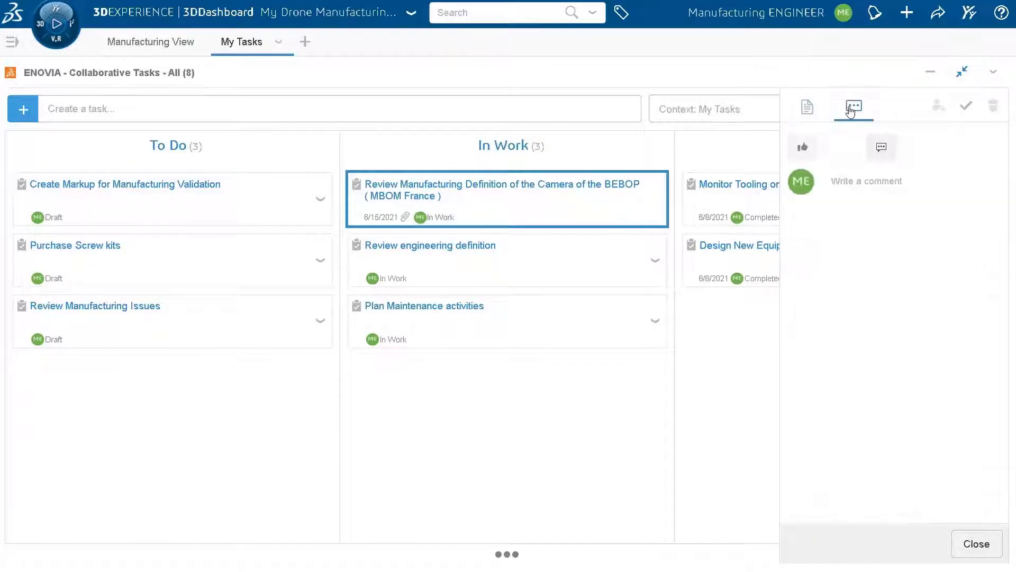
{"action": "left_click", "coordinate": [841, 187]}
{"action": "type", "text": "@Product"}
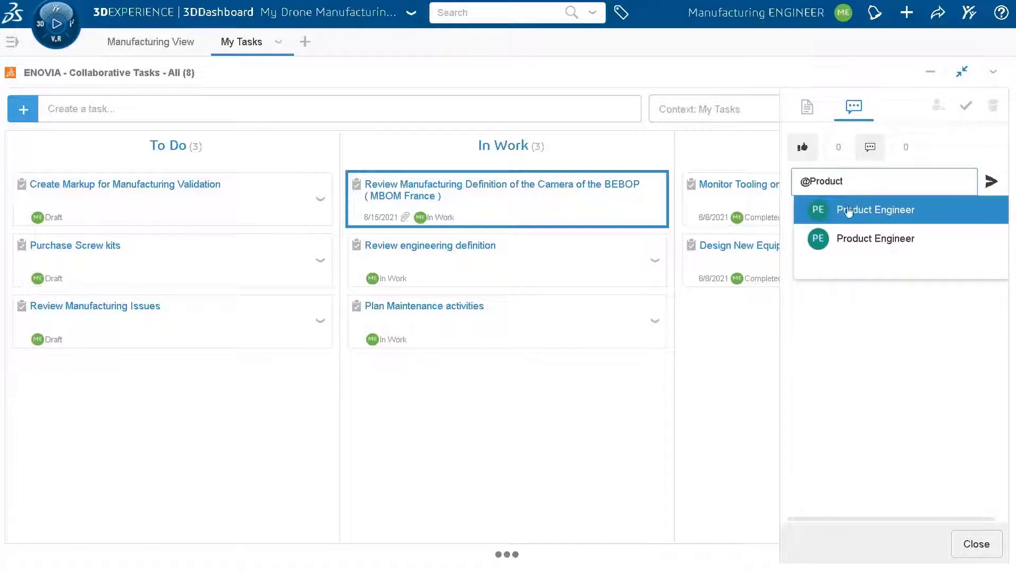
{"action": "left_click", "coordinate": [848, 210]}
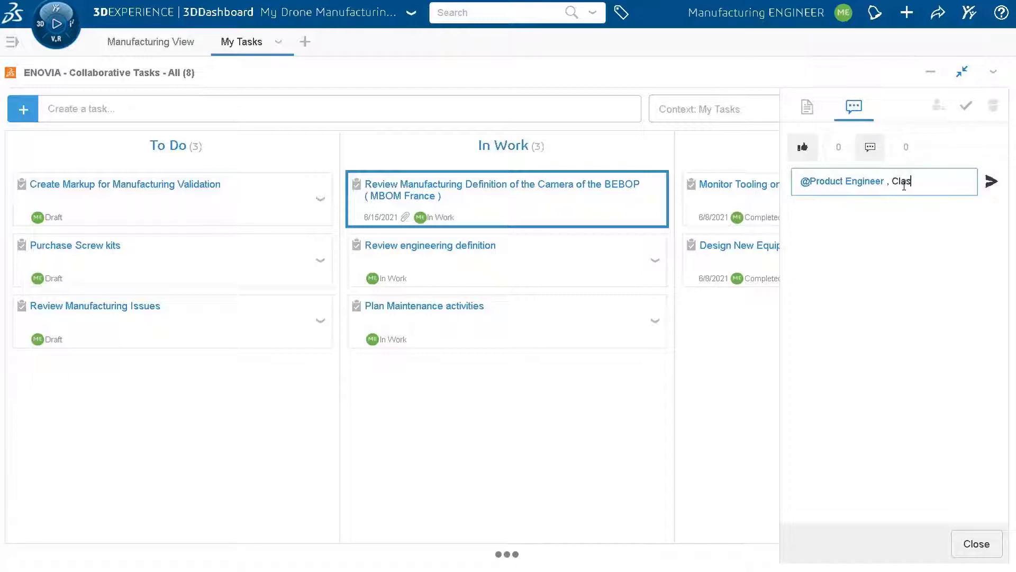
{"action": "type", "text": "Clash has been detected between the"}
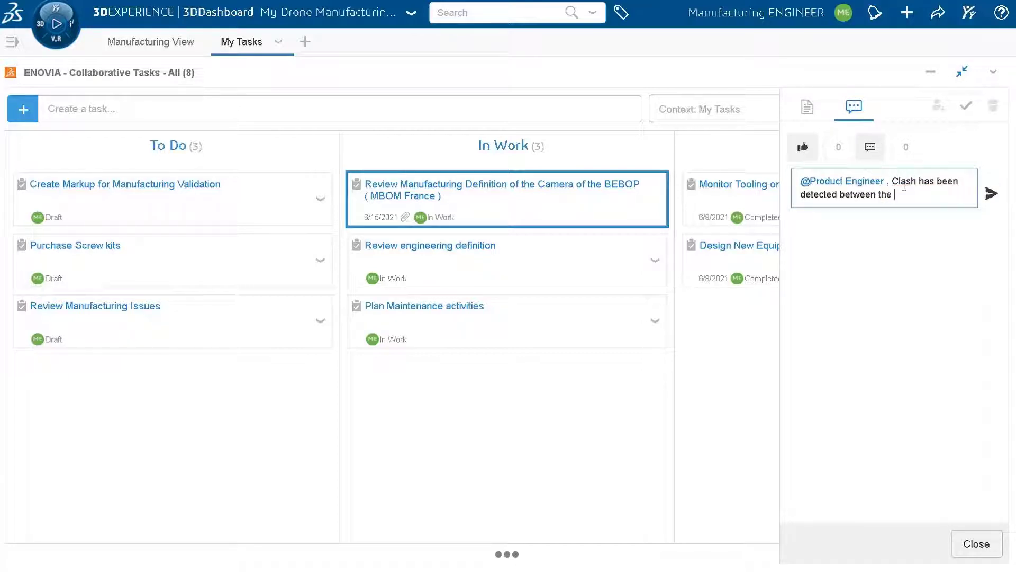
{"action": "type", "text": " camera supp"}
{"action": "type", "text": "ort and the tooling, see att"}
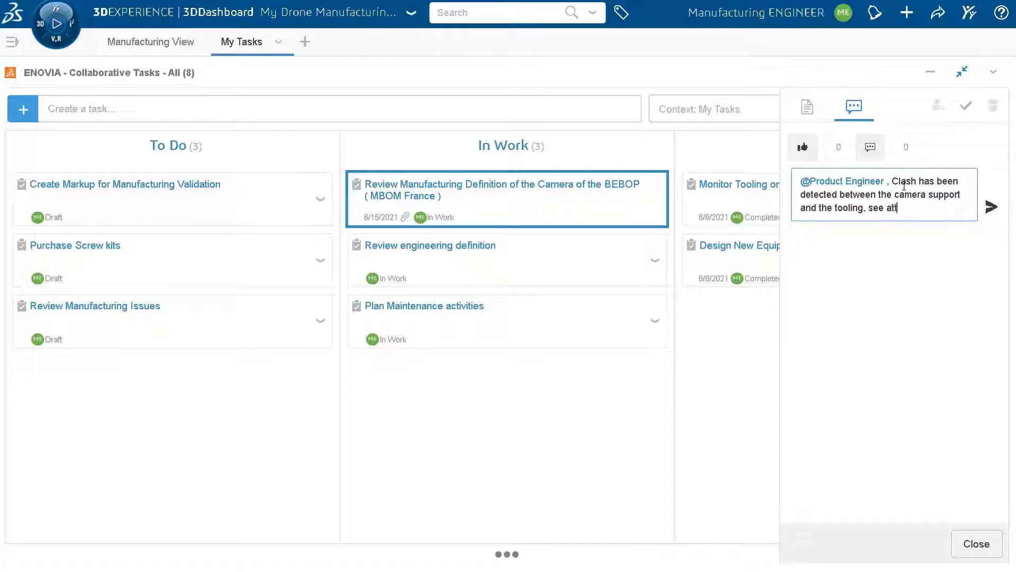
{"action": "type", "text": "ach Markup ; camera support to be redesigned for internal manufacturing"}
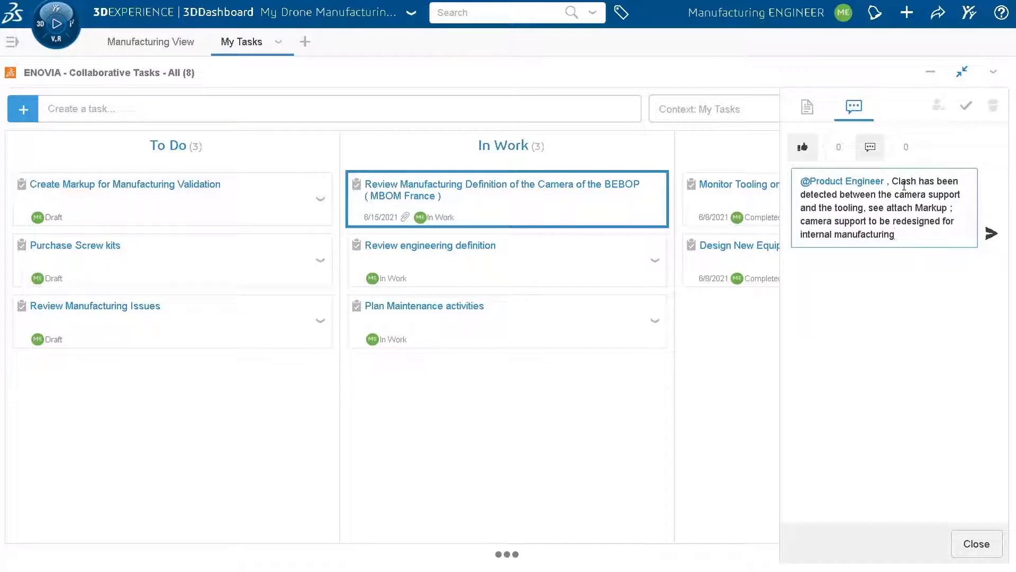
{"action": "key", "text": "Return"}
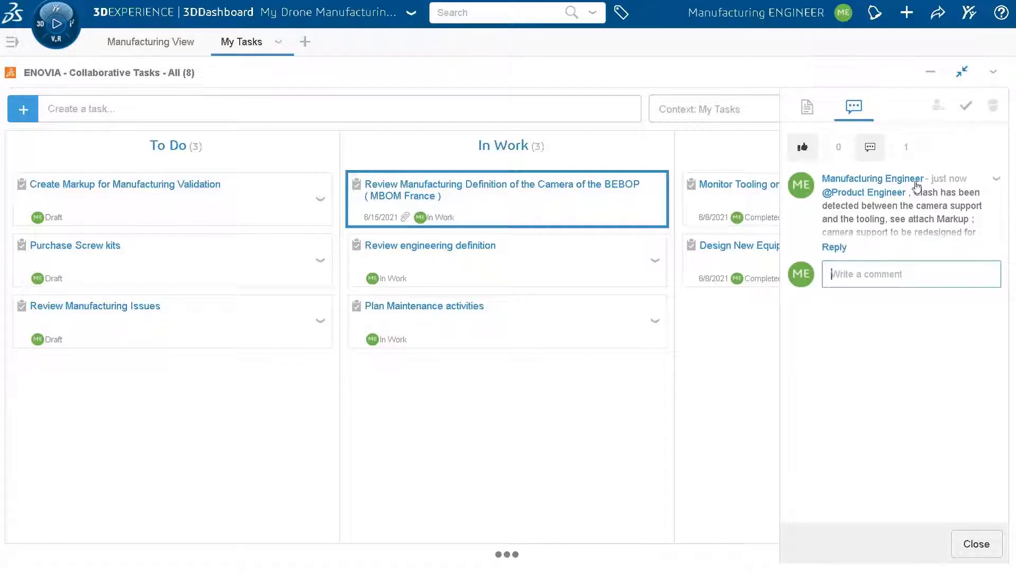
Step: Close the task comments, read the unread comment notification, and return to the My Tasks board
{"action": "left_click", "coordinate": [980, 546]}
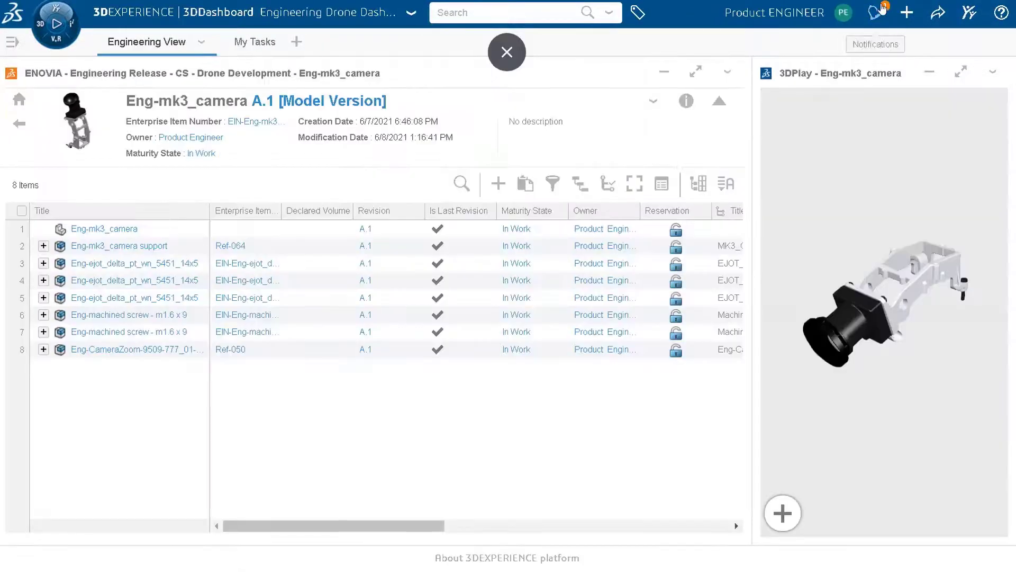
{"action": "left_click", "coordinate": [878, 10]}
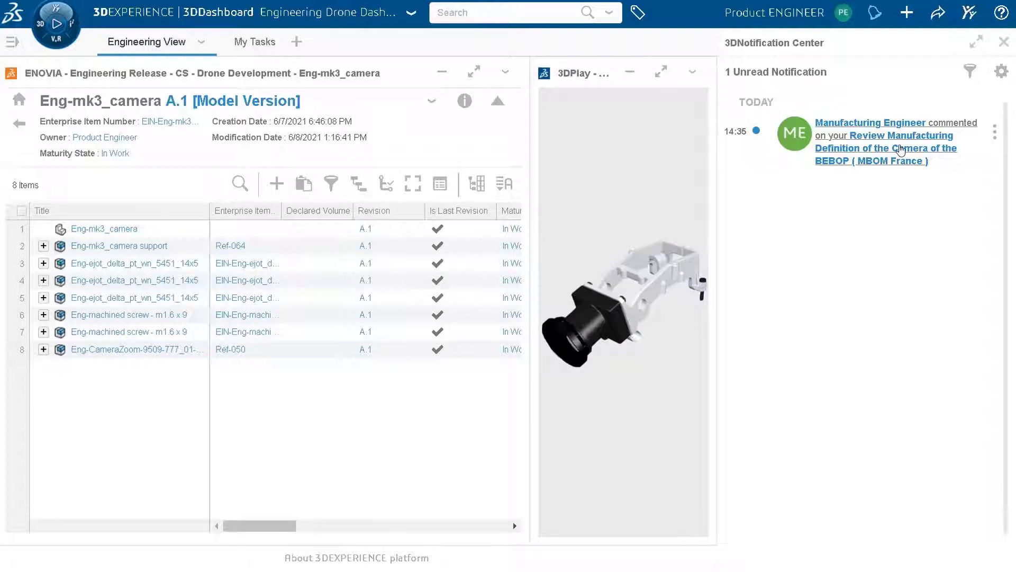
{"action": "left_click", "coordinate": [1003, 42]}
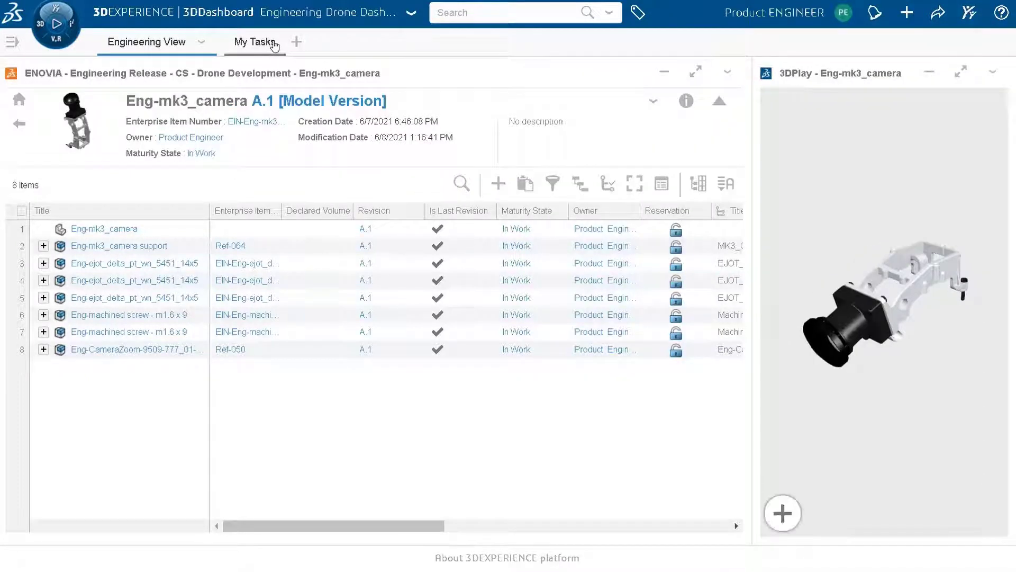
{"action": "left_click", "coordinate": [274, 46]}
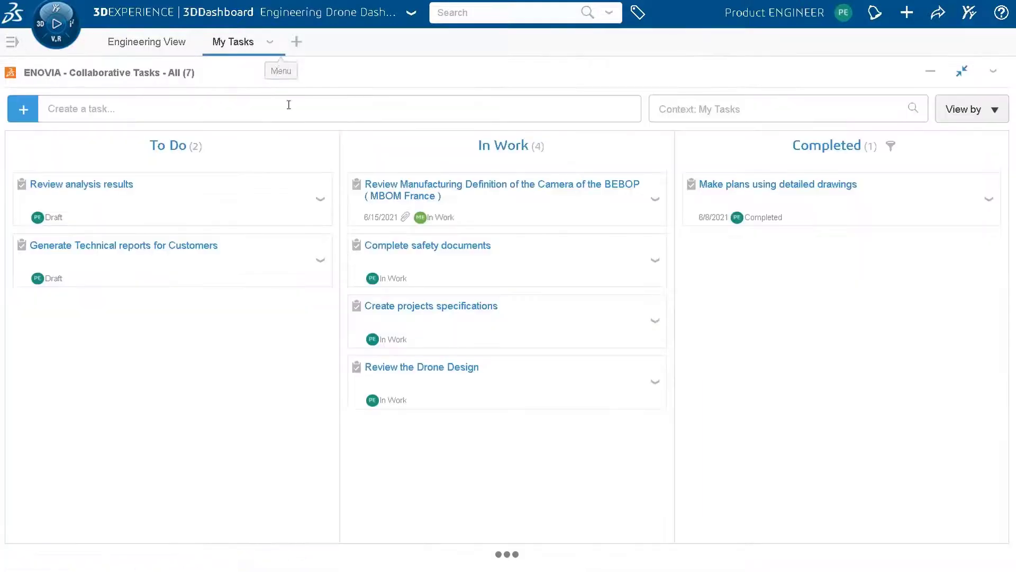
Step: Read the BEBOP camera review task's comments and open its Markup_Eng-Drone-Station1-Assembly attachment in 3D Markup
{"action": "left_click", "coordinate": [406, 202]}
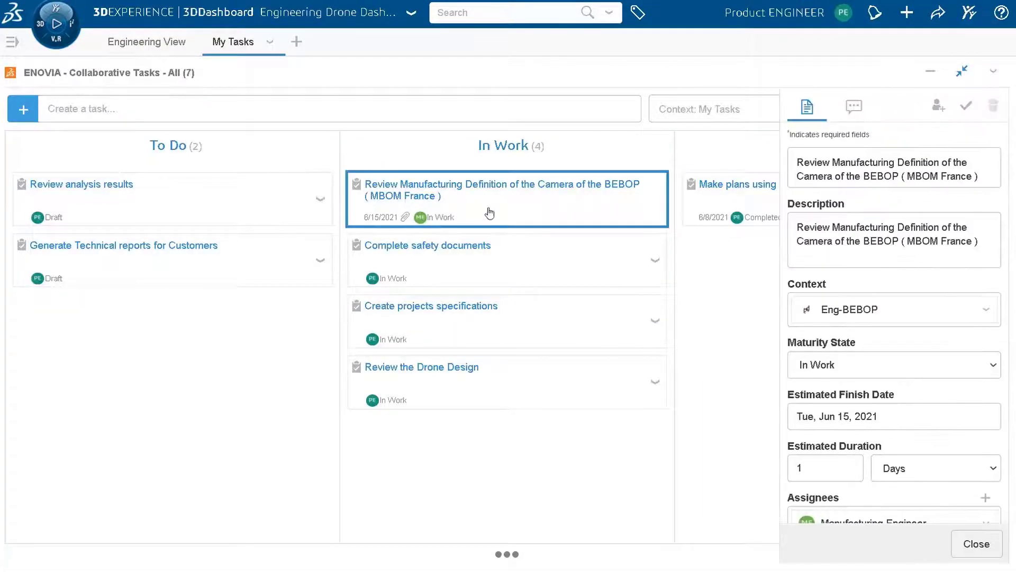
{"action": "left_click", "coordinate": [860, 108]}
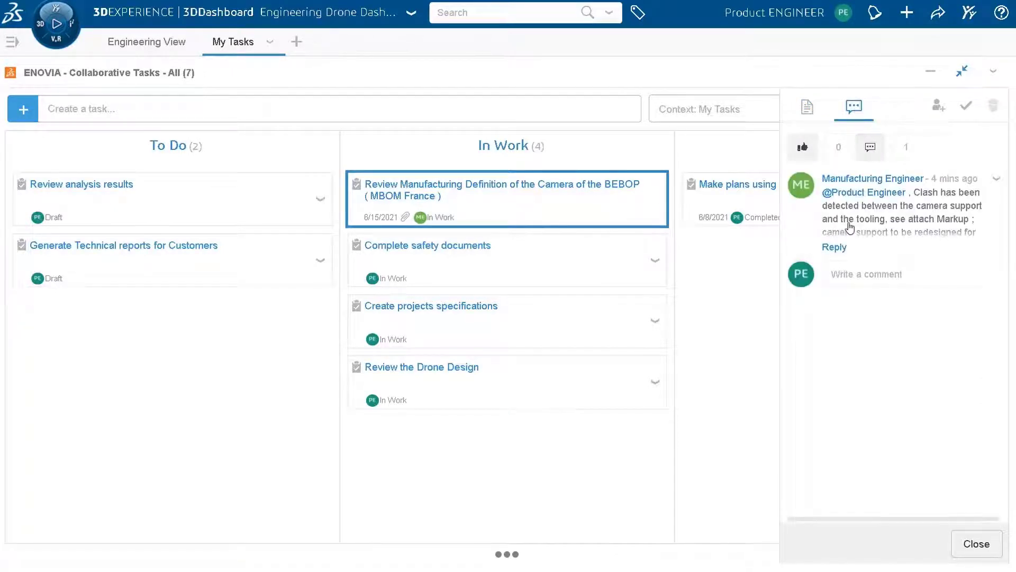
{"action": "left_click", "coordinate": [807, 107]}
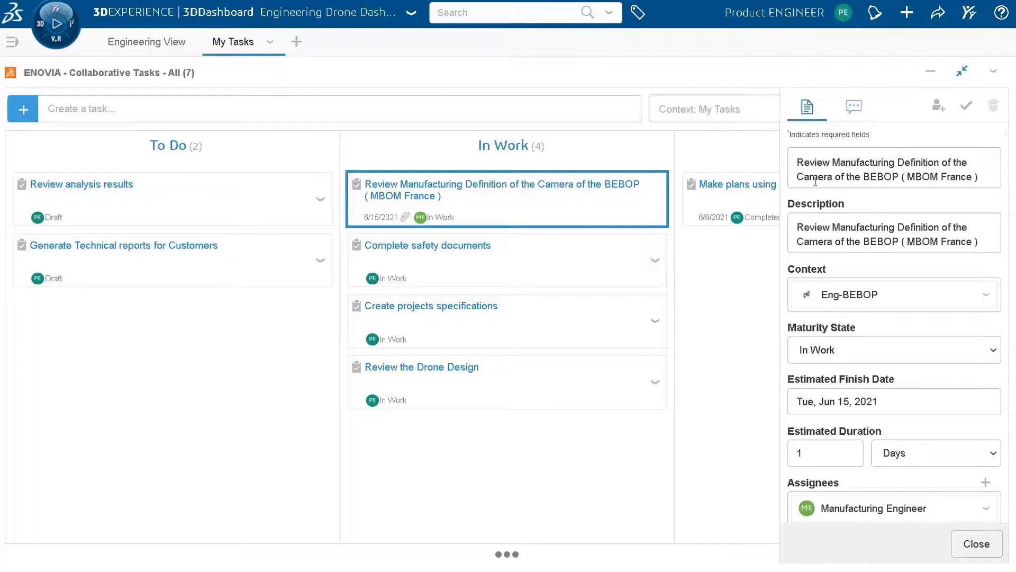
{"action": "scroll", "coordinate": [895, 433], "scroll_direction": "down", "scroll_amount": 3}
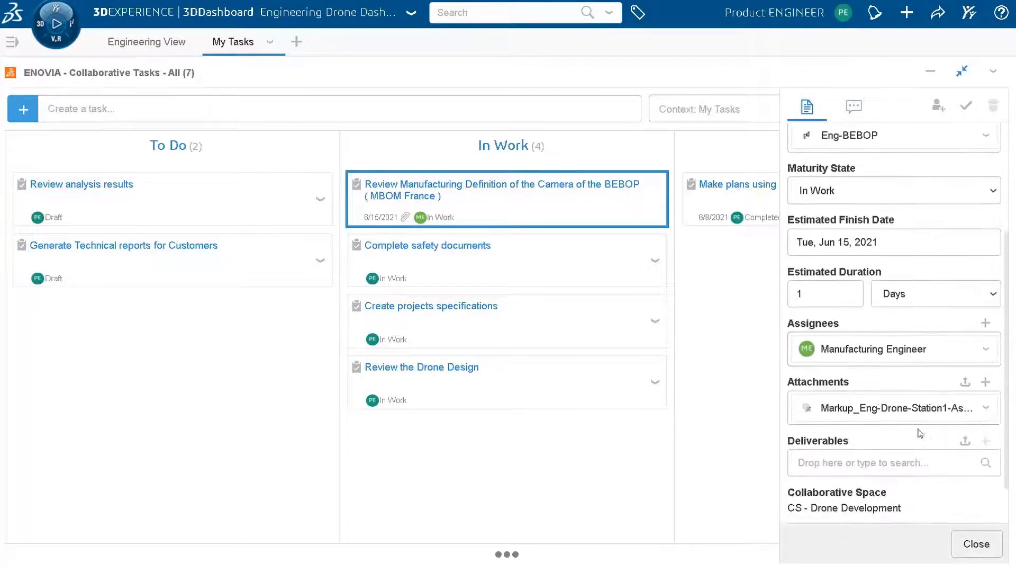
{"action": "left_click", "coordinate": [983, 408]}
{"action": "mouse_move", "coordinate": [929, 381]}
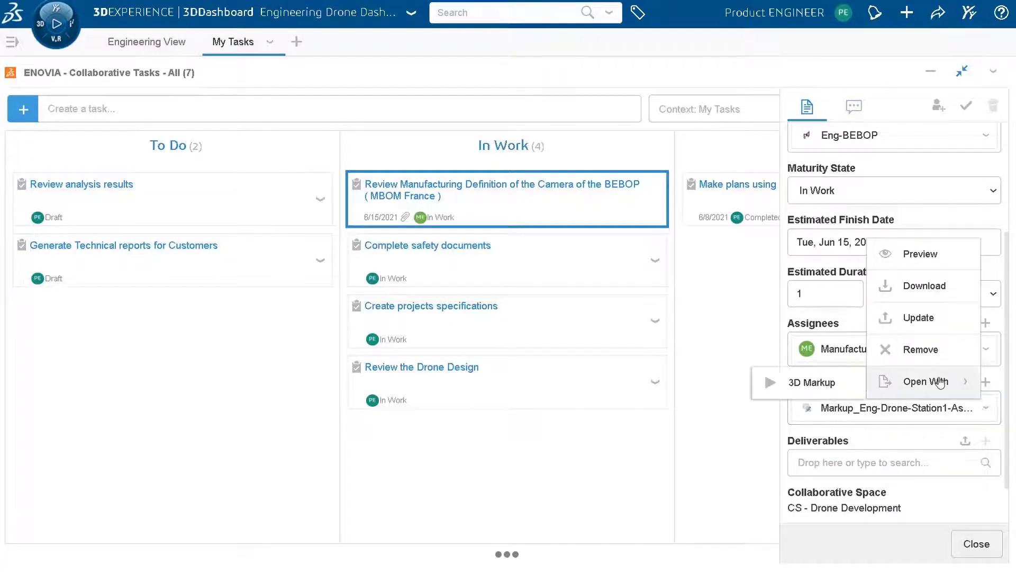
{"action": "left_click", "coordinate": [804, 383]}
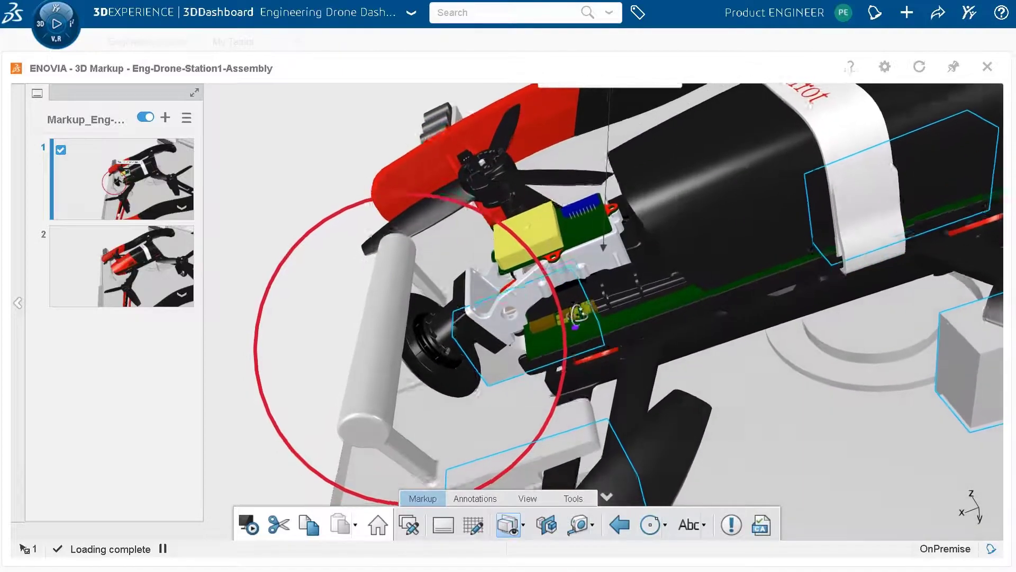
Step: Orbit to the camera support, draw a red arrow into the circled camera, then close 3D Markup
{"action": "middle_click_drag", "start_coordinate": [479, 365], "coordinate": [672, 336]}
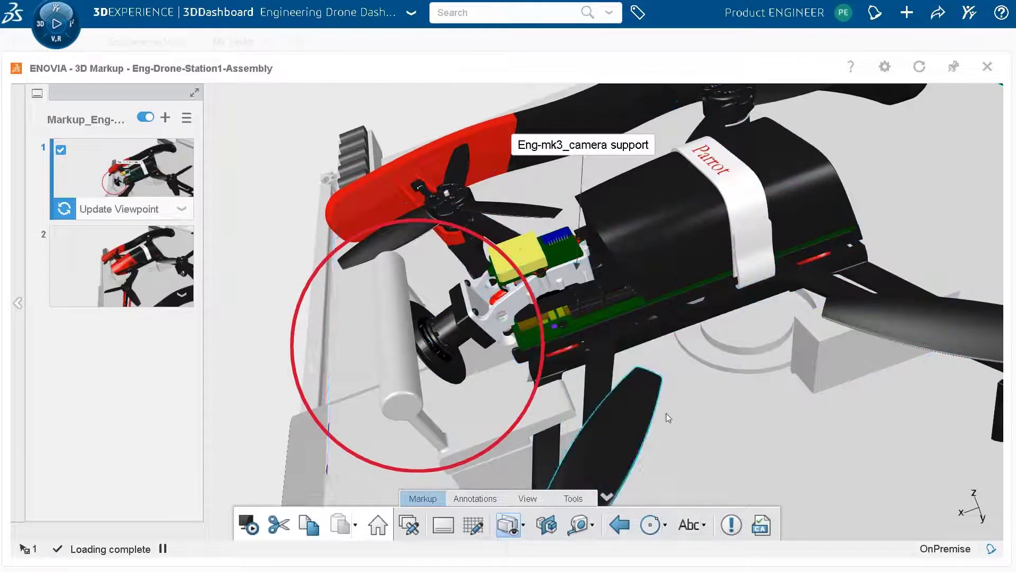
{"action": "left_click", "coordinate": [618, 526]}
{"action": "mouse_move", "coordinate": [562, 294]}
{"action": "left_mouse_down"}
{"action": "mouse_move", "coordinate": [443, 363]}
{"action": "mouse_move", "coordinate": [412, 341]}
{"action": "left_mouse_up"}
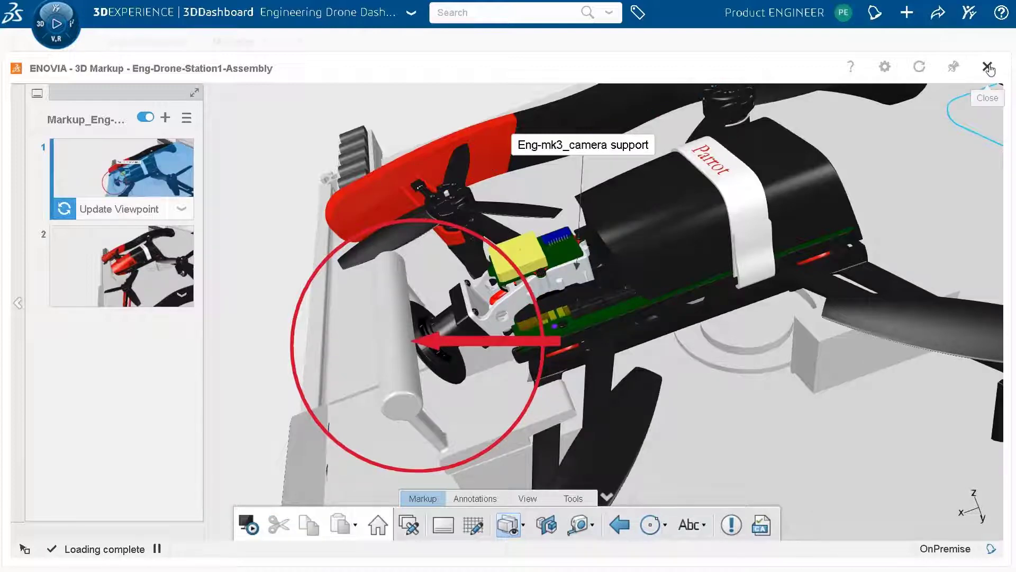
{"action": "left_click", "coordinate": [987, 67]}
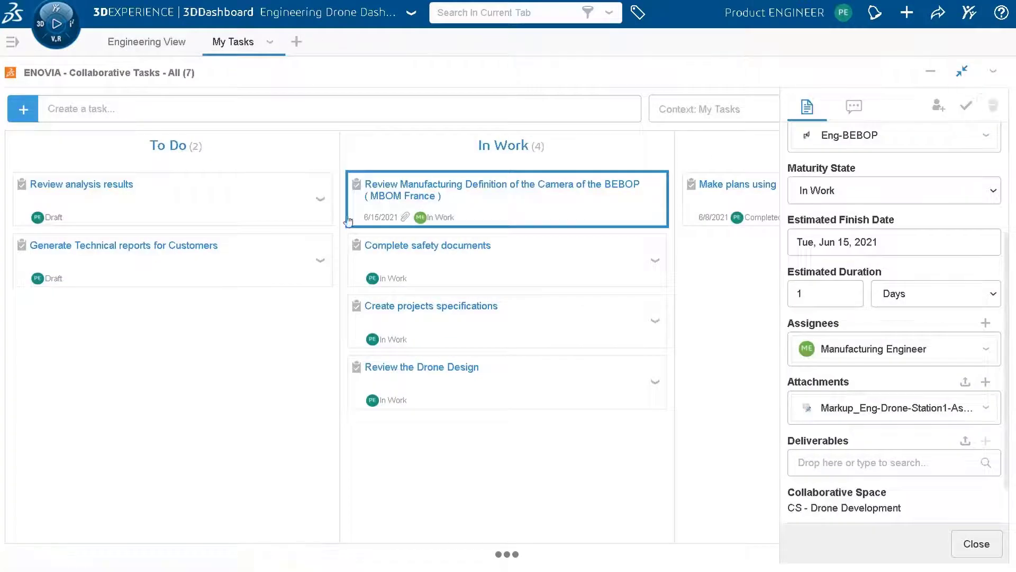
Step: Replace the Eng-mk3_camera support with existing part Eng-1-mk3_camera New support, found by searching 'new*suppor'
{"action": "left_click", "coordinate": [144, 42]}
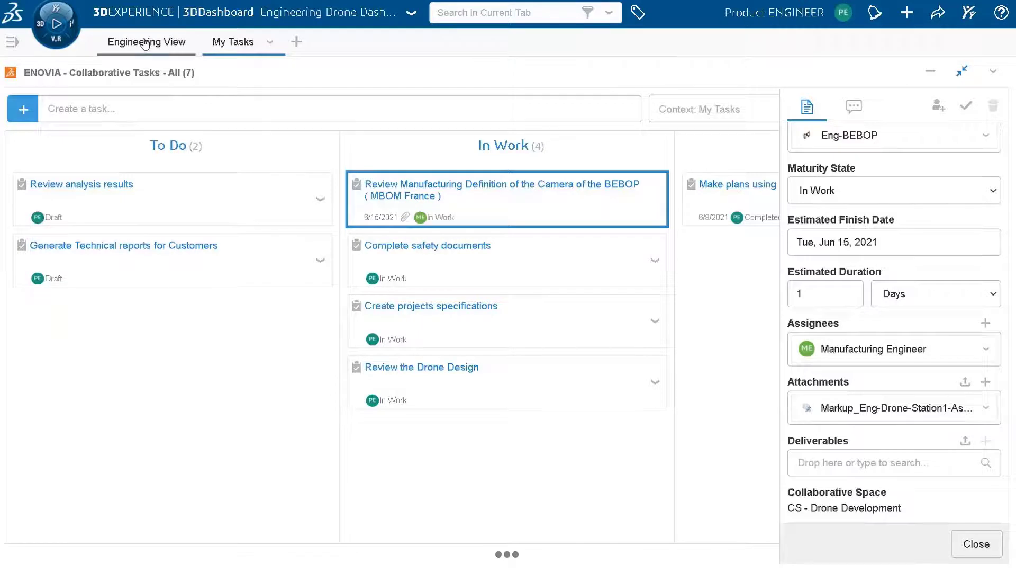
{"action": "left_click", "coordinate": [21, 247]}
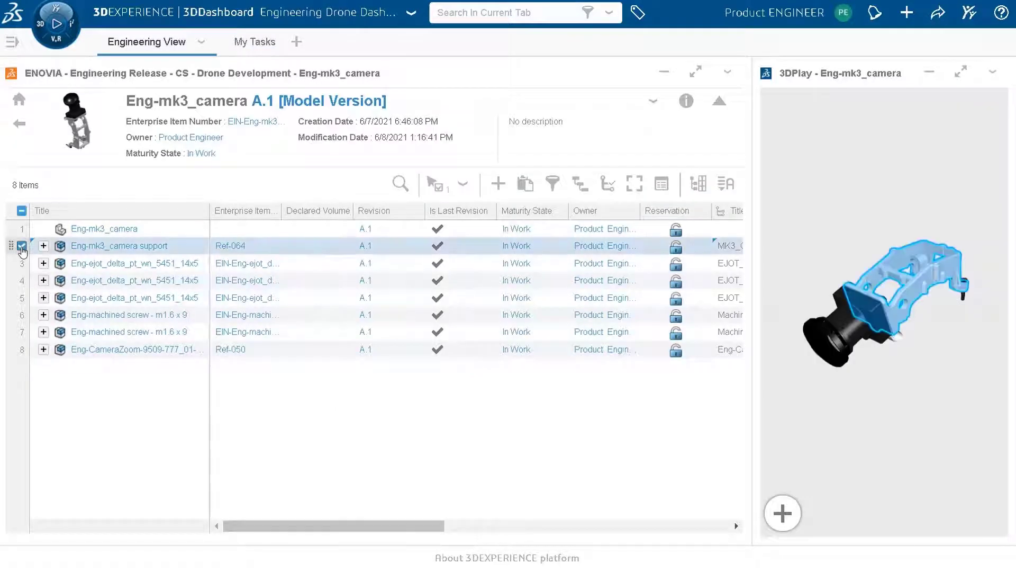
{"action": "left_click", "coordinate": [21, 246]}
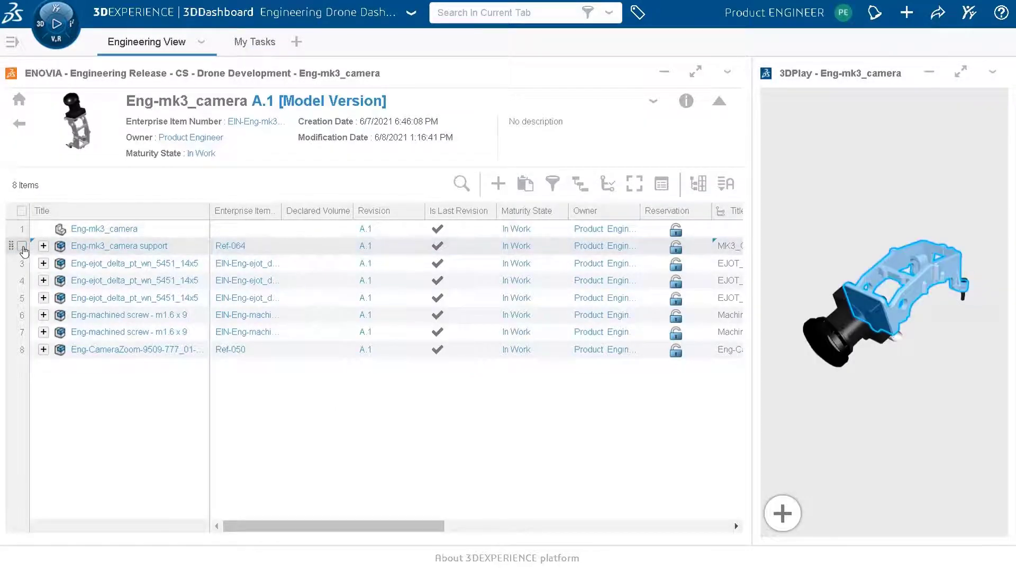
{"action": "right_click", "coordinate": [104, 251]}
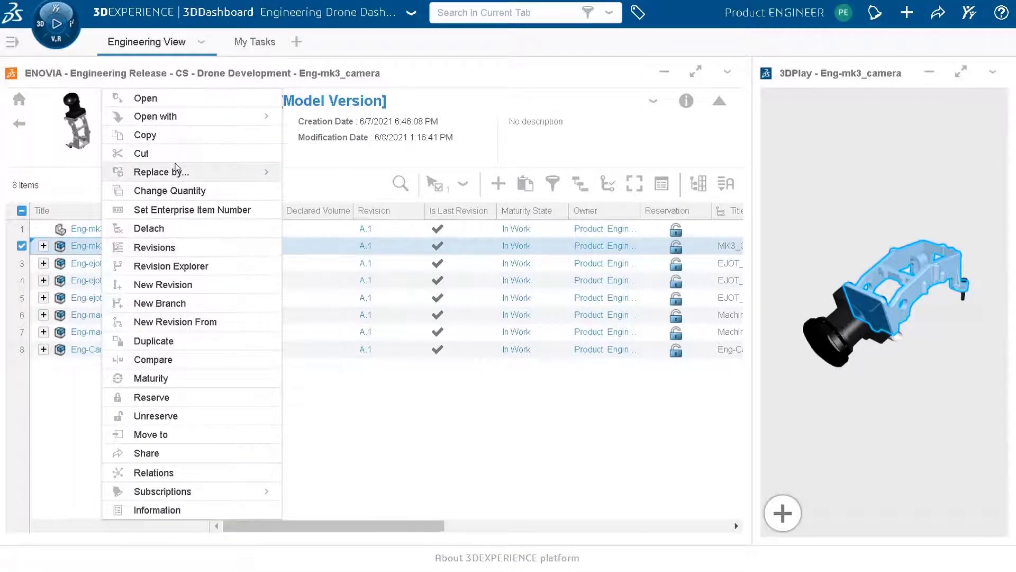
{"action": "mouse_move", "coordinate": [178, 170]}
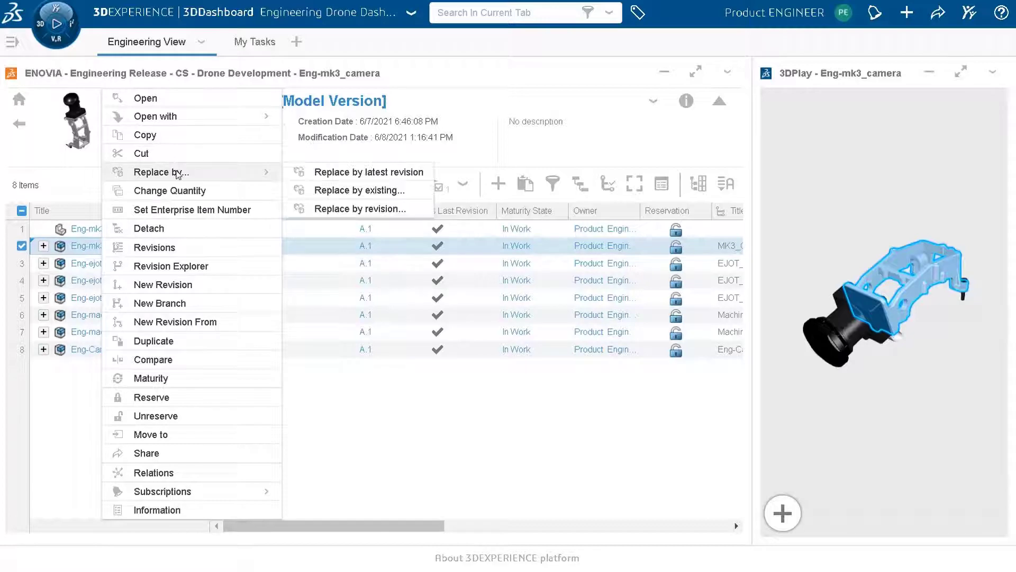
{"action": "left_click", "coordinate": [330, 190]}
{"action": "type", "text": "new"}
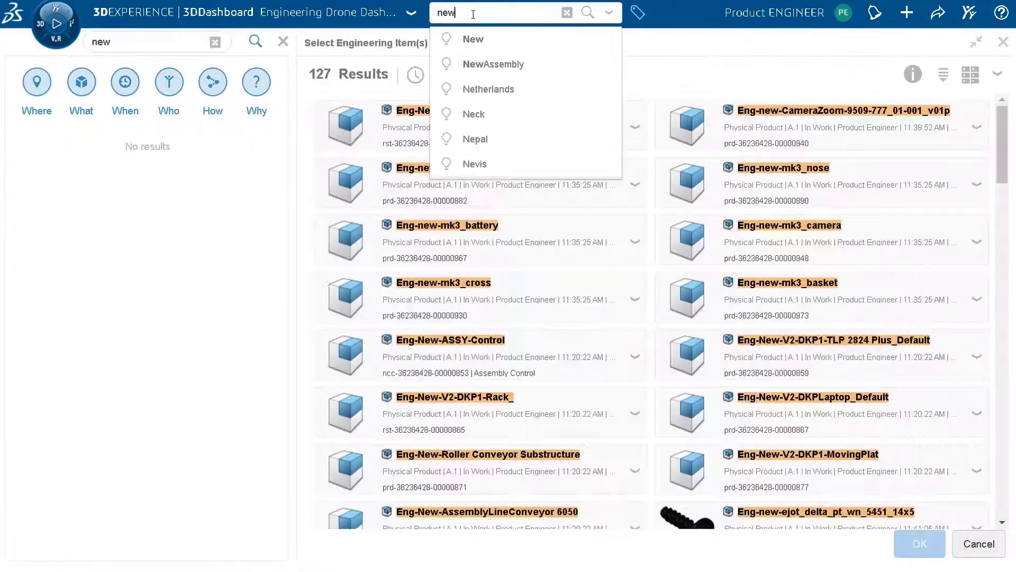
{"action": "type", "text": "*support"}
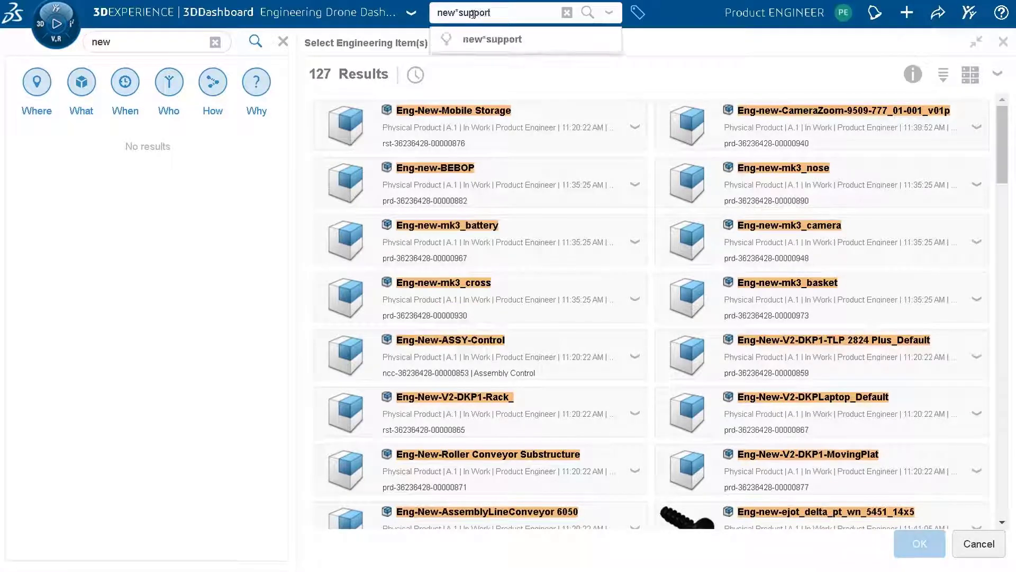
{"action": "key", "text": "Return"}
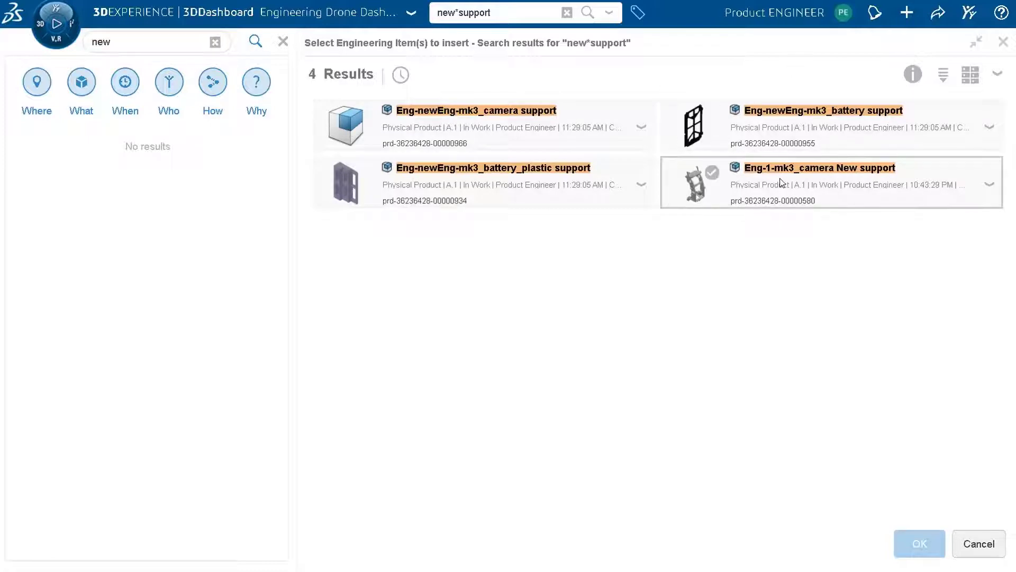
{"action": "left_click", "coordinate": [706, 179]}
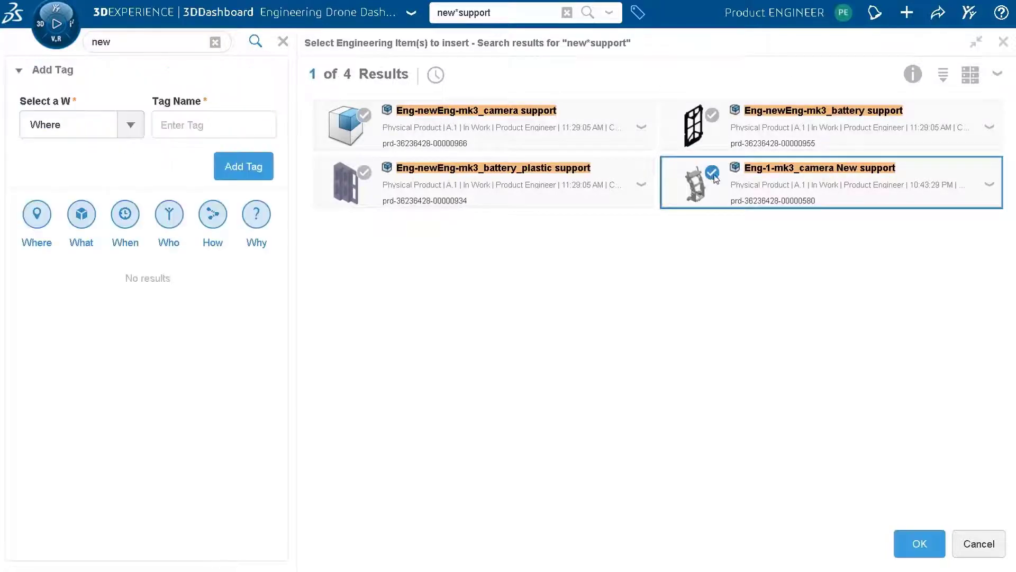
{"action": "left_click", "coordinate": [920, 542]}
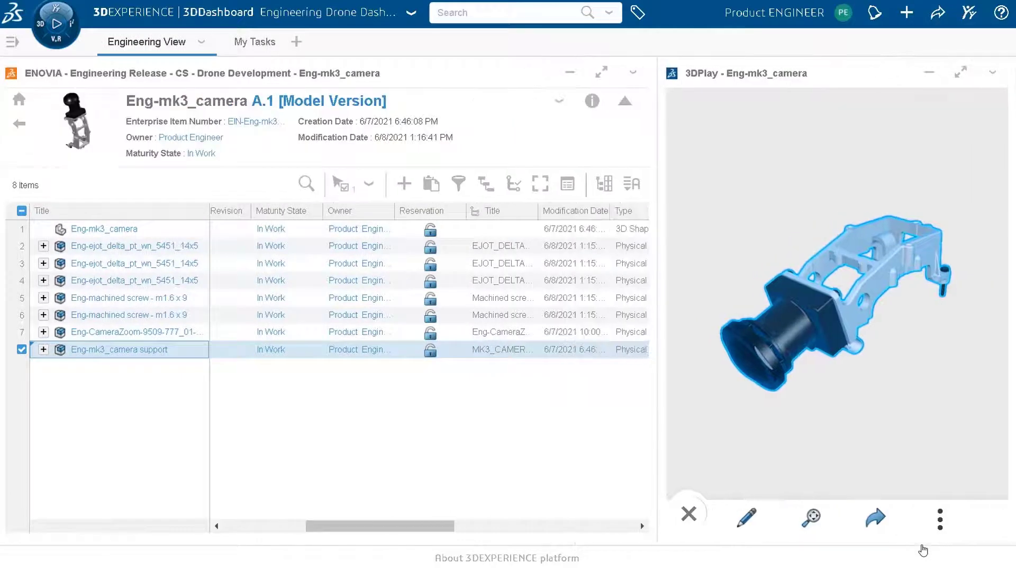
Step: Load Eng-1-mk3_camera New support into the viewer and start a Make (Assembly) manufacturing item for it
{"action": "left_click_drag", "start_coordinate": [121, 349], "coordinate": [888, 287]}
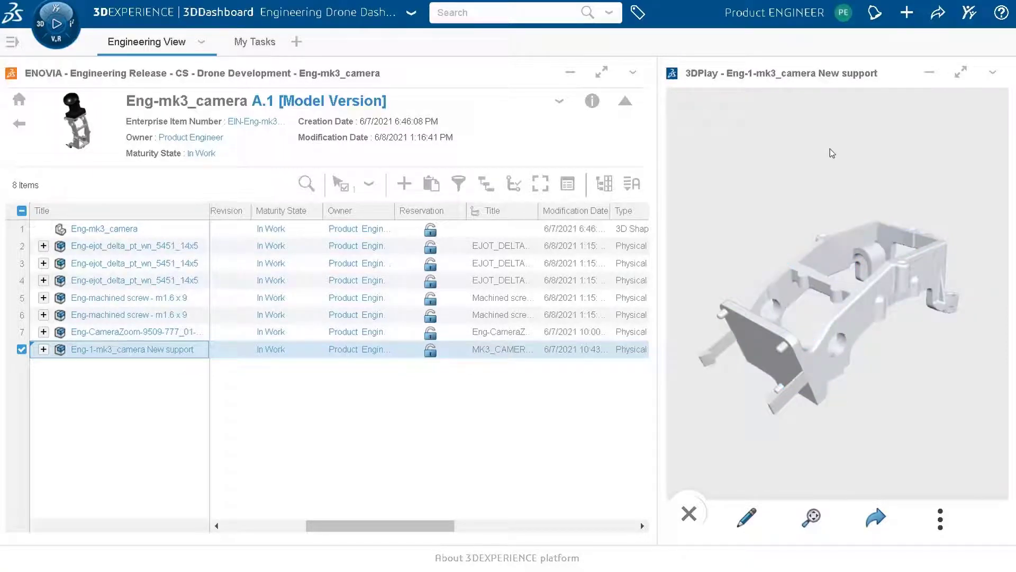
{"action": "left_click", "coordinate": [592, 101]}
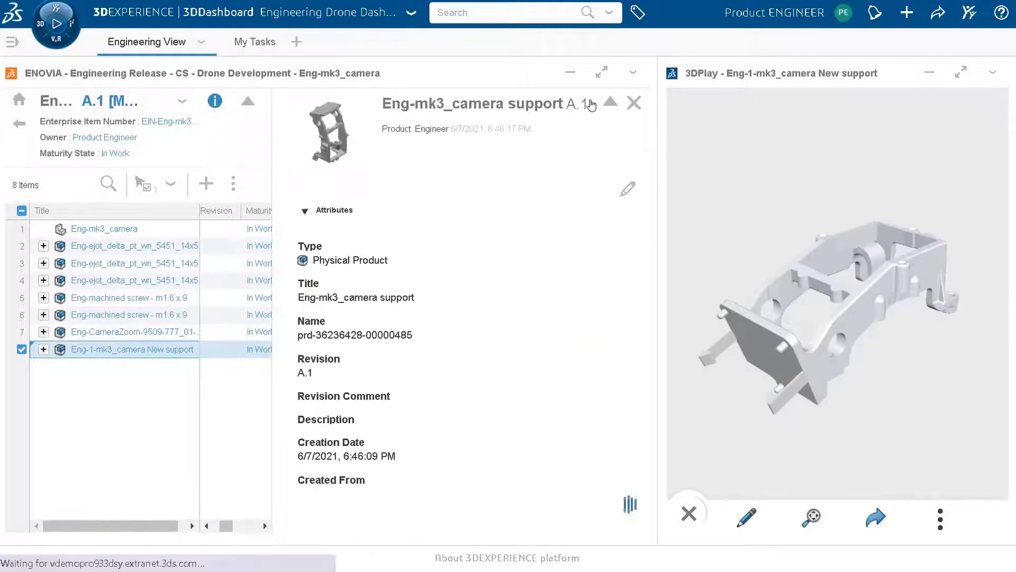
{"action": "left_click", "coordinate": [617, 187]}
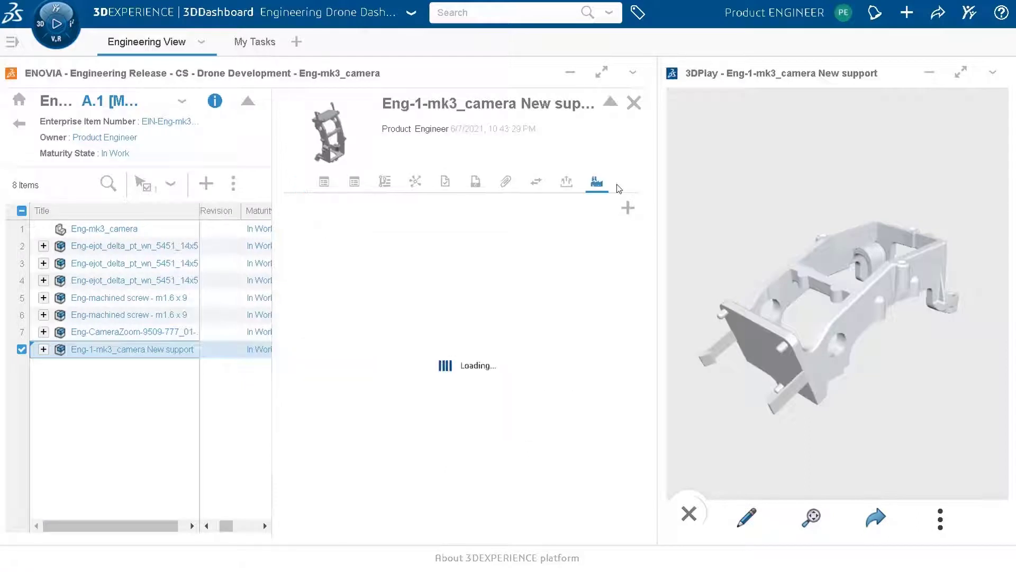
{"action": "left_click", "coordinate": [628, 208]}
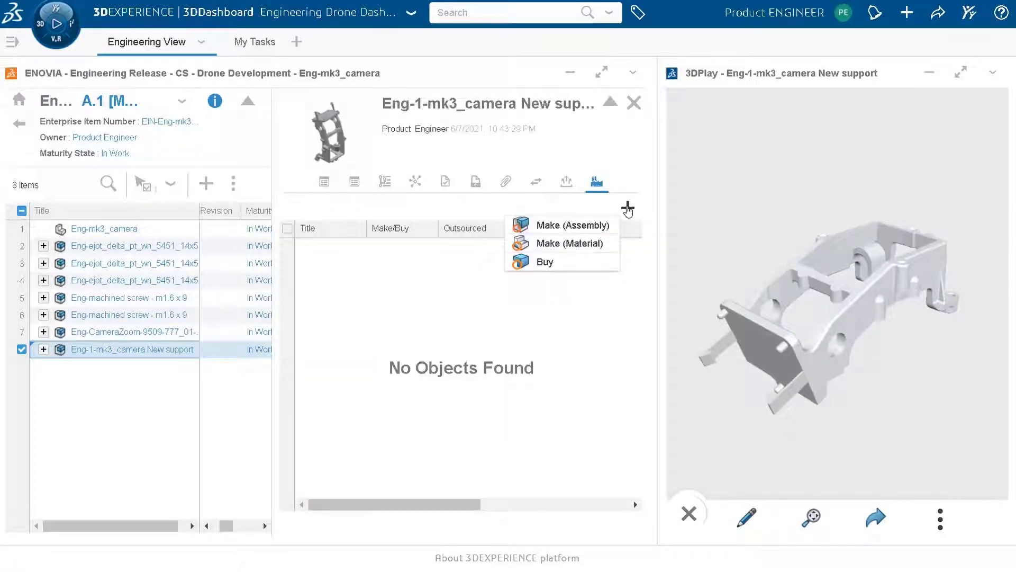
{"action": "left_click", "coordinate": [596, 227]}
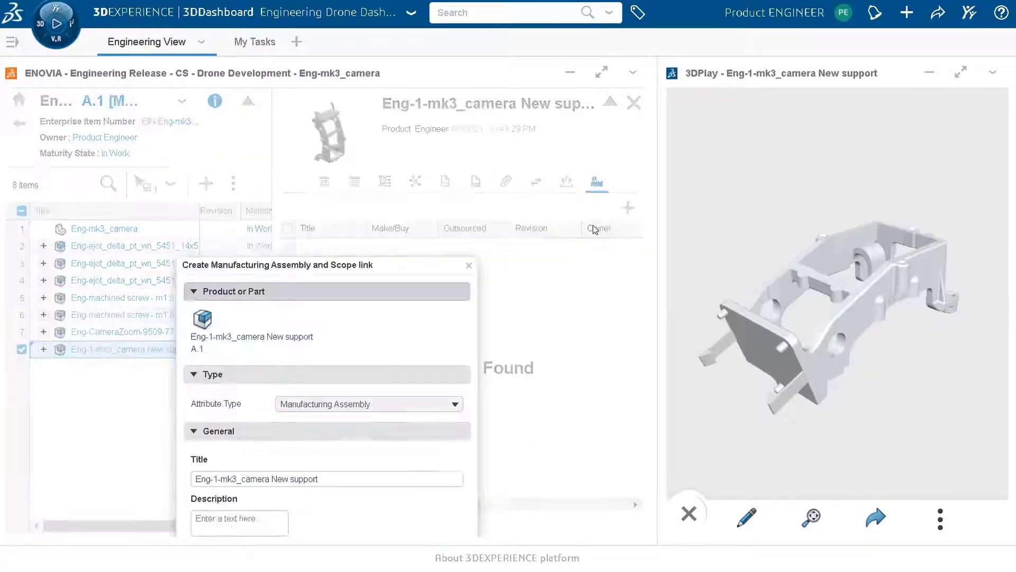
Step: Set the make assembly's title and description to 'Eng-1-mk3_camera New support-MAKE' and create it
{"action": "left_click_drag", "start_coordinate": [312, 271], "coordinate": [349, 169]}
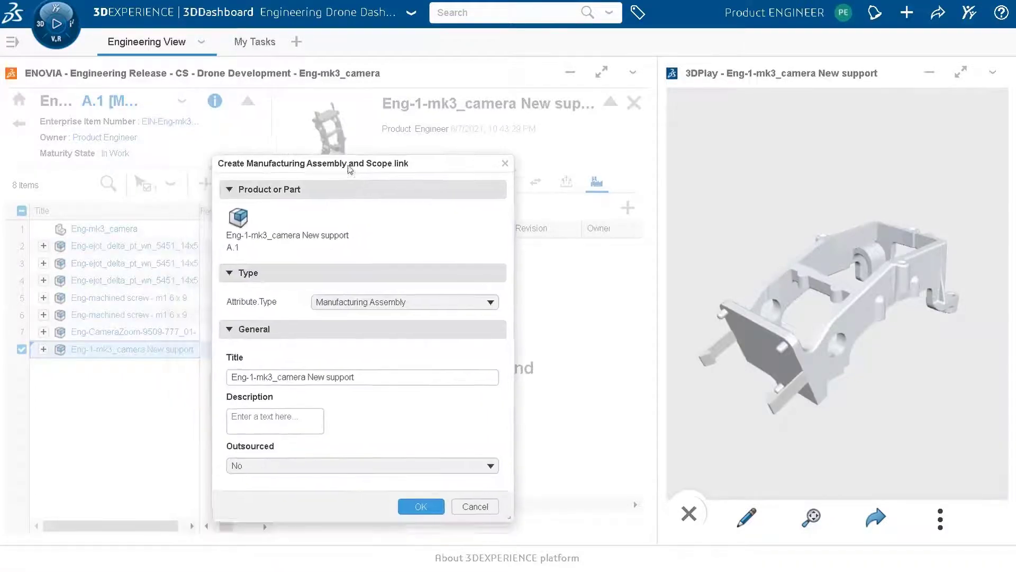
{"action": "left_click", "coordinate": [357, 375]}
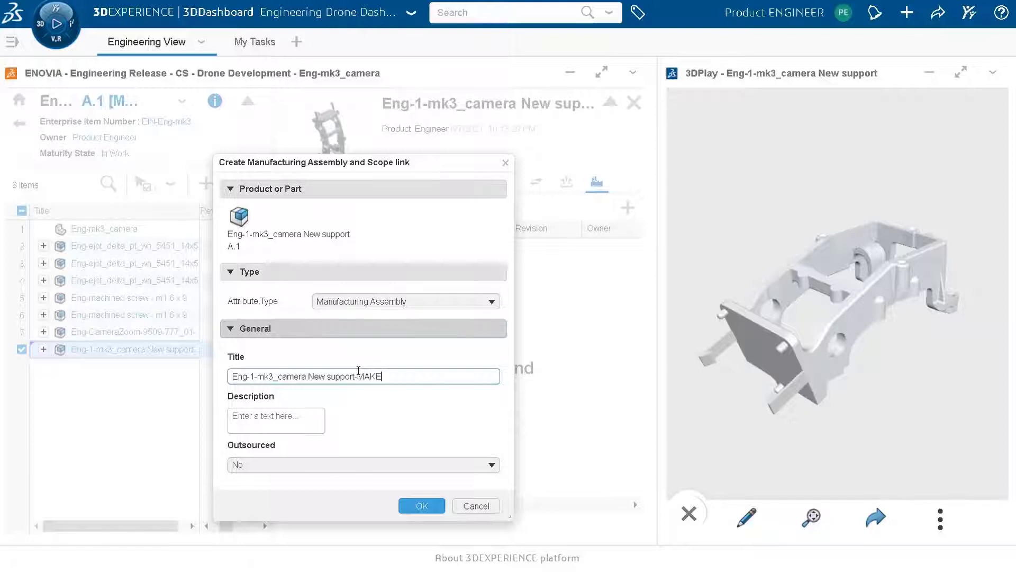
{"action": "type", "text": "-MAKE"}
{"action": "left_click_drag", "start_coordinate": [386, 377], "coordinate": [207, 372]}
{"action": "key", "text": "ctrl+c"}
{"action": "left_click", "coordinate": [285, 410]}
{"action": "key", "text": "ctrl+v"}
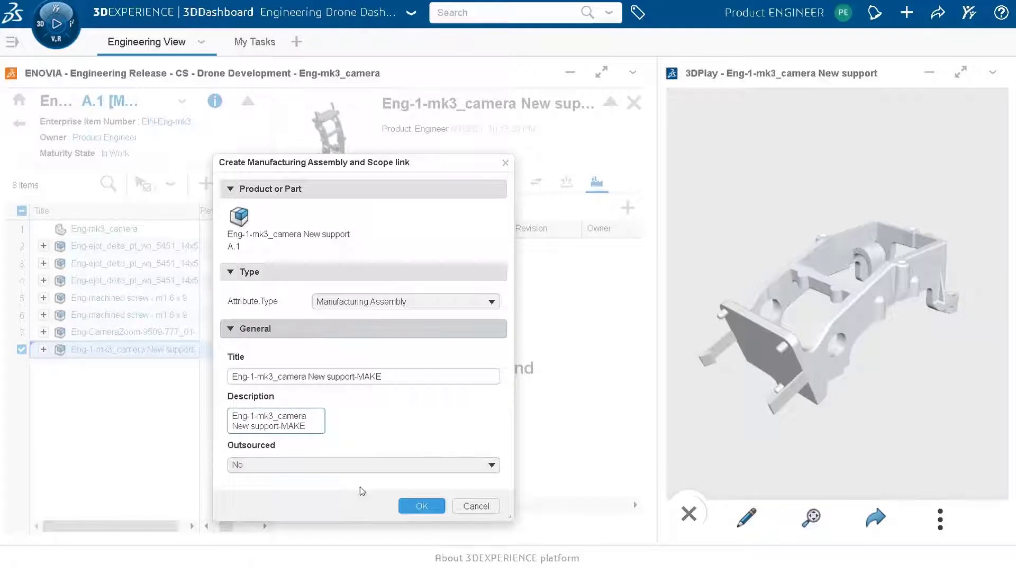
{"action": "left_click", "coordinate": [419, 507]}
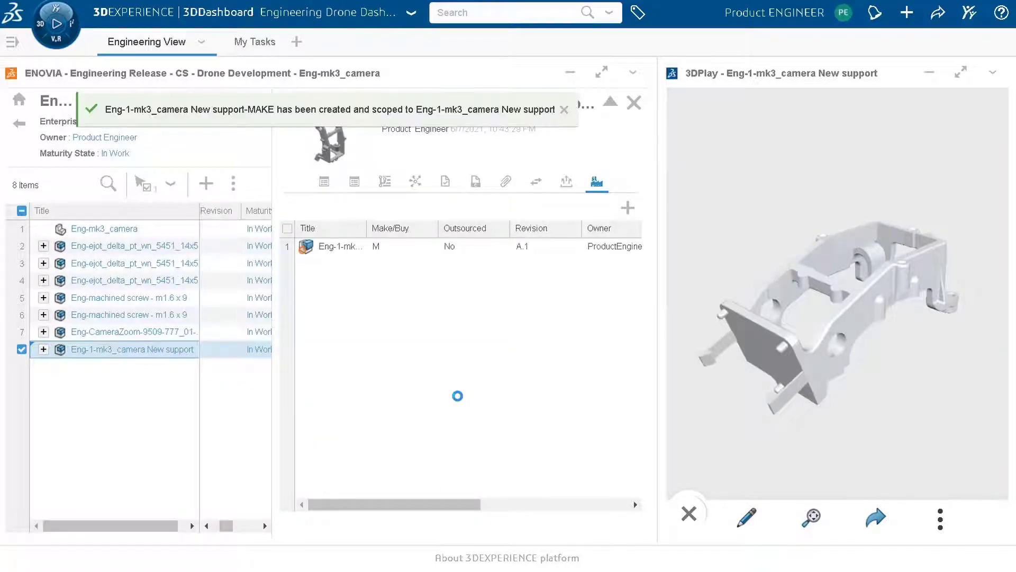
Step: Post 'Camera support was redesigned and added to the engineering definition…' on the BEBOP MBOM France task
{"action": "left_click", "coordinate": [255, 43]}
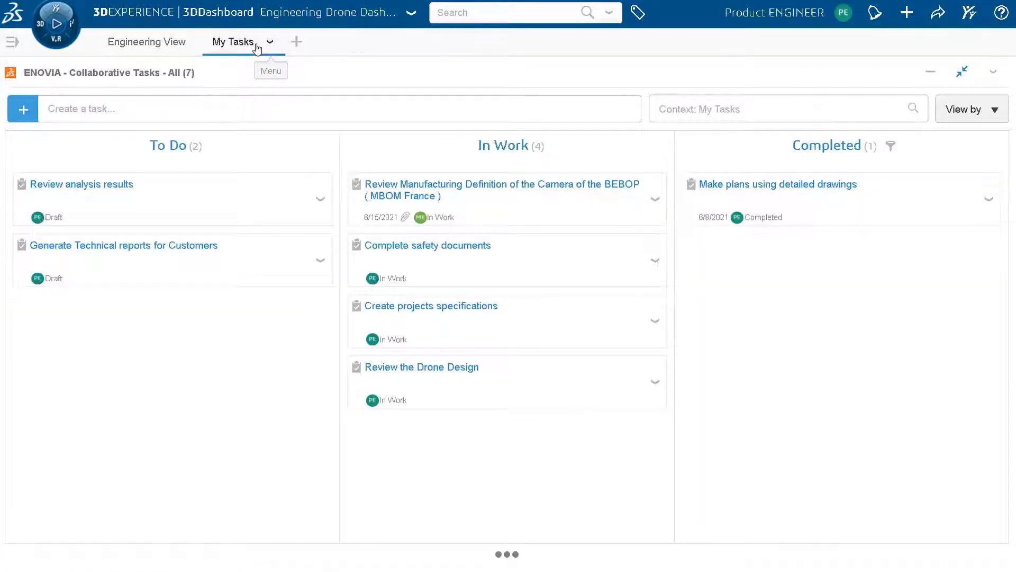
{"action": "left_click", "coordinate": [426, 198]}
{"action": "left_click", "coordinate": [853, 107]}
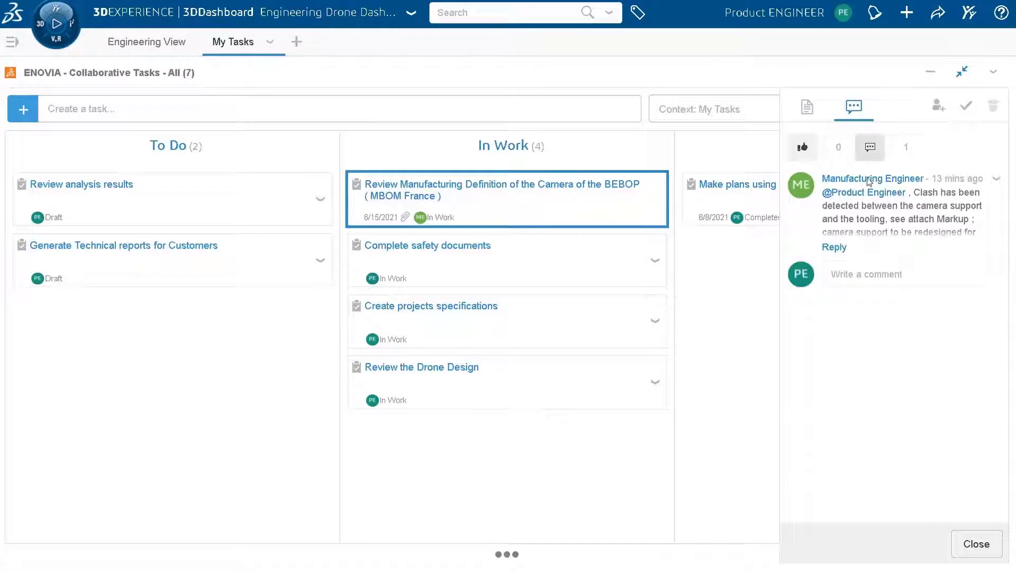
{"action": "type", "text": "Camera support was redesigned and added to the engineering definition. Mfg Assembly was created and attached to camer"}
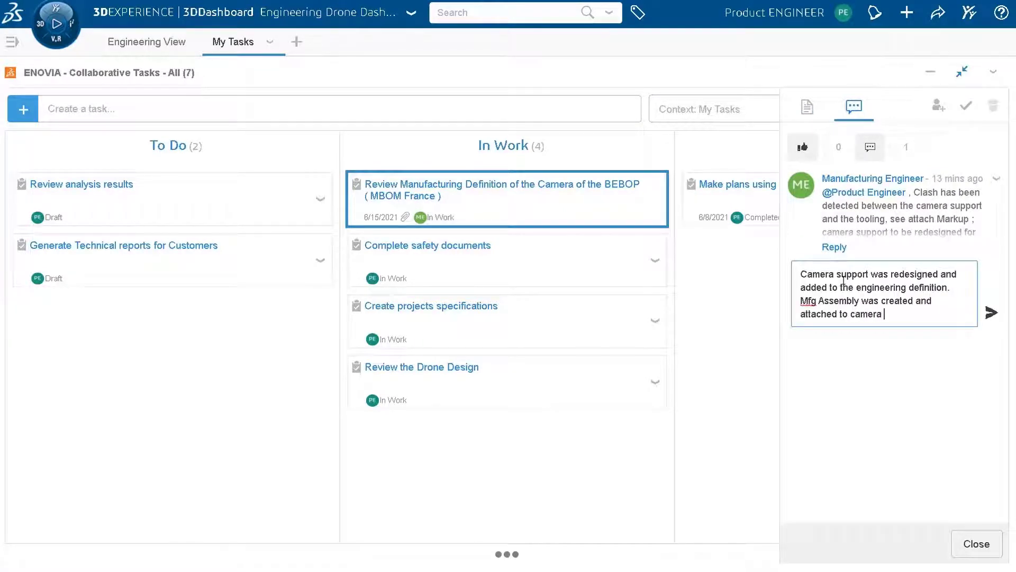
{"action": "type", "text": "a support"}
{"action": "key", "text": "Return"}
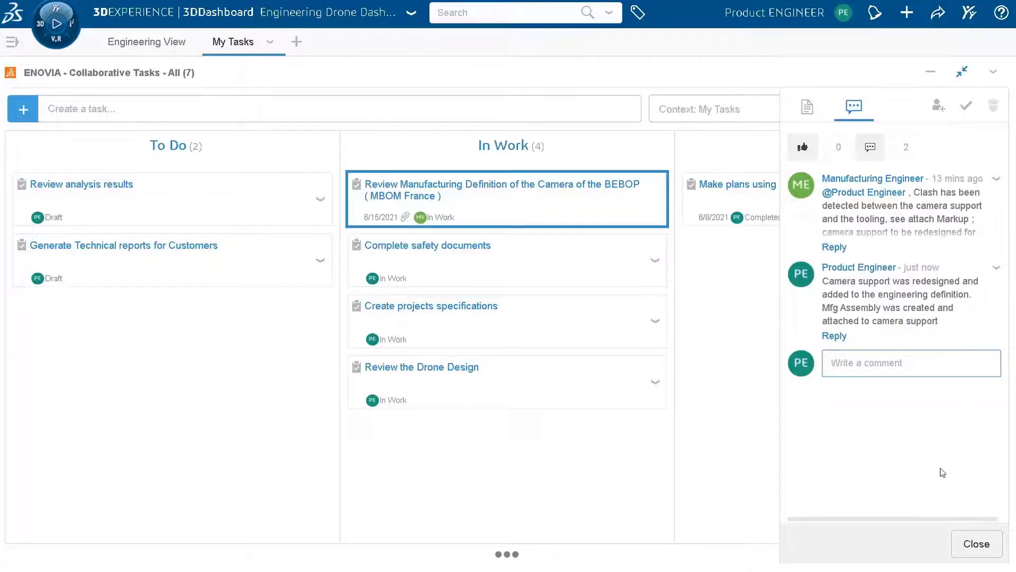
{"action": "left_click", "coordinate": [976, 544]}
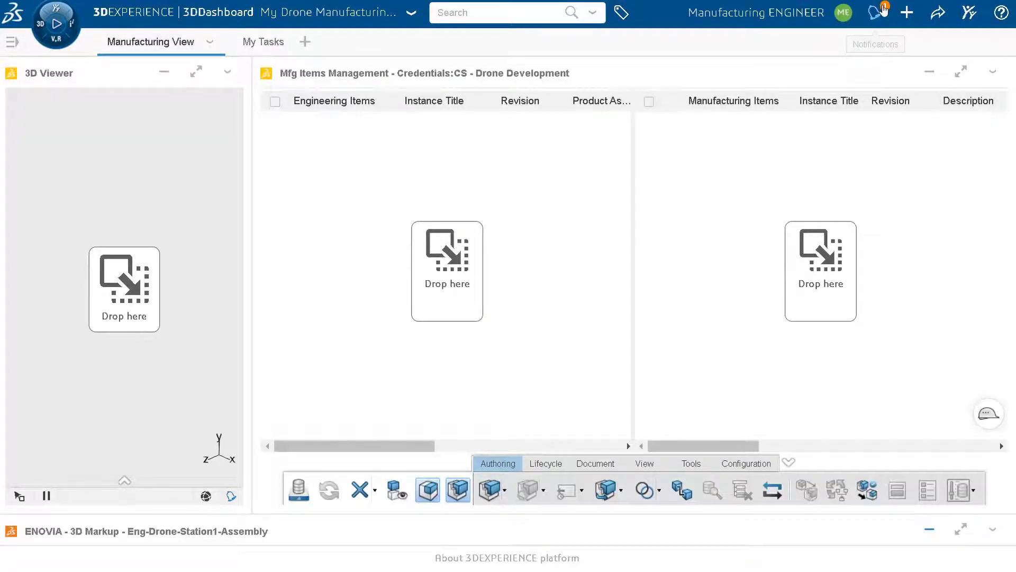
Step: Review the new notifications about the review task, then return to the My Tasks board
{"action": "left_click", "coordinate": [883, 9]}
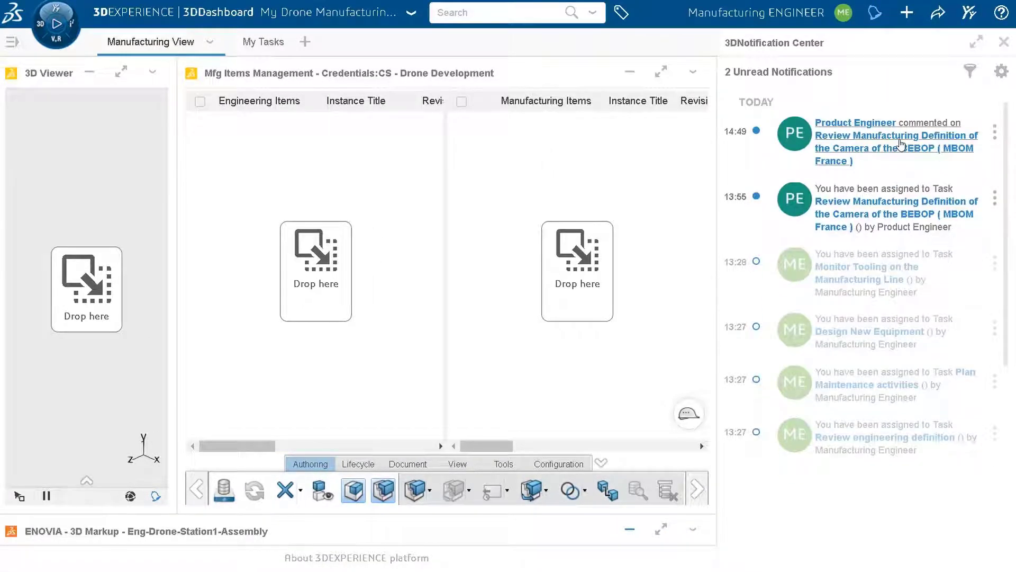
{"action": "left_click", "coordinate": [1003, 42]}
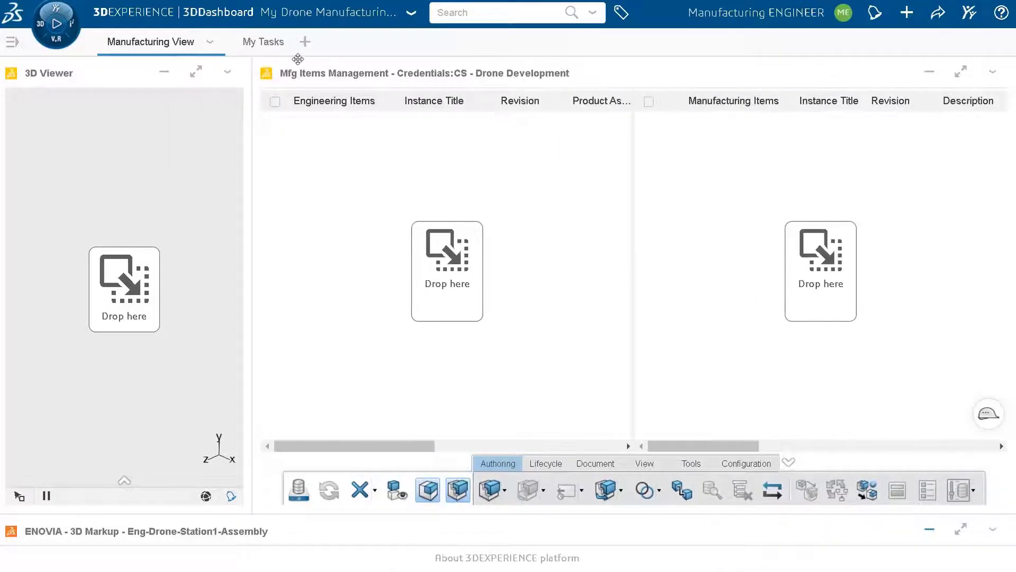
{"action": "left_click", "coordinate": [275, 52]}
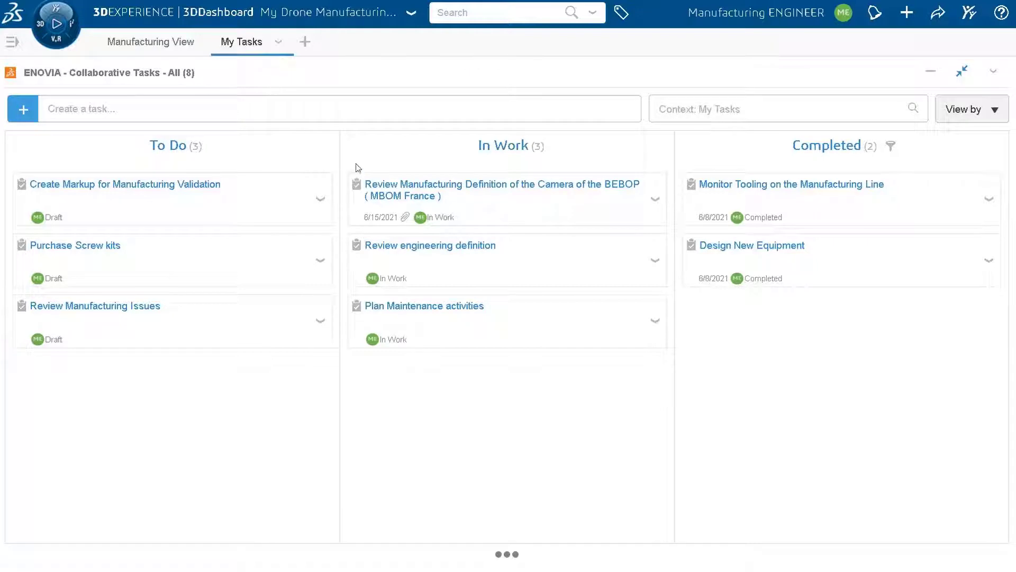
Step: Read the BEBOP MBOM France task's comments and drag its Eng-BEBOP context into the Engineering Items tree
{"action": "left_click", "coordinate": [415, 197]}
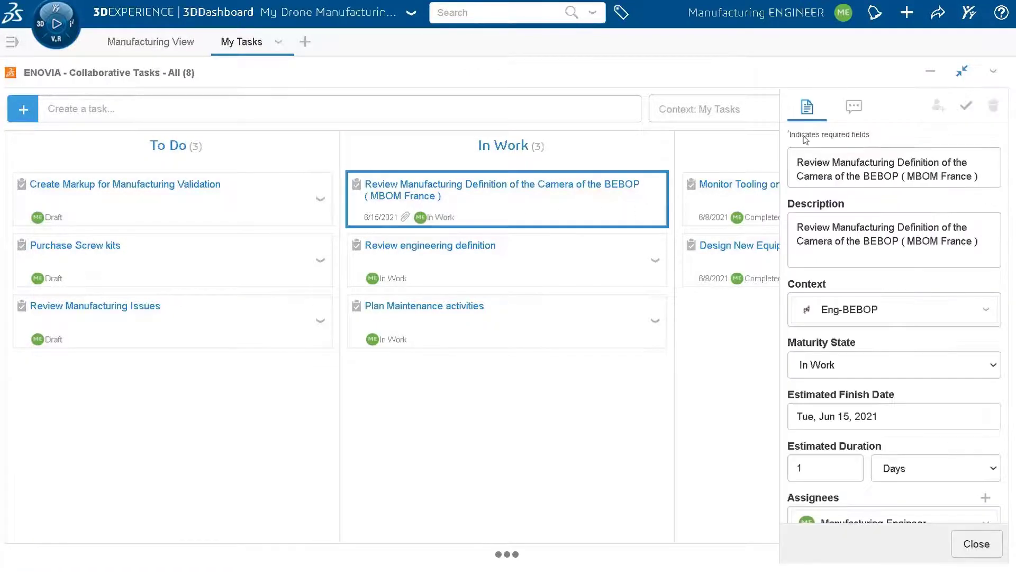
{"action": "left_click", "coordinate": [856, 109]}
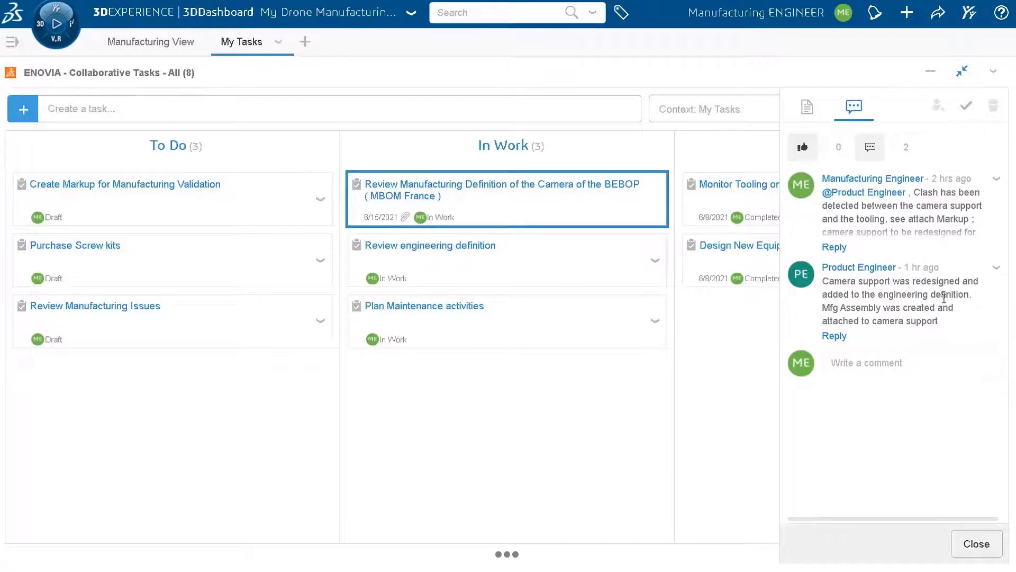
{"action": "left_click", "coordinate": [805, 106]}
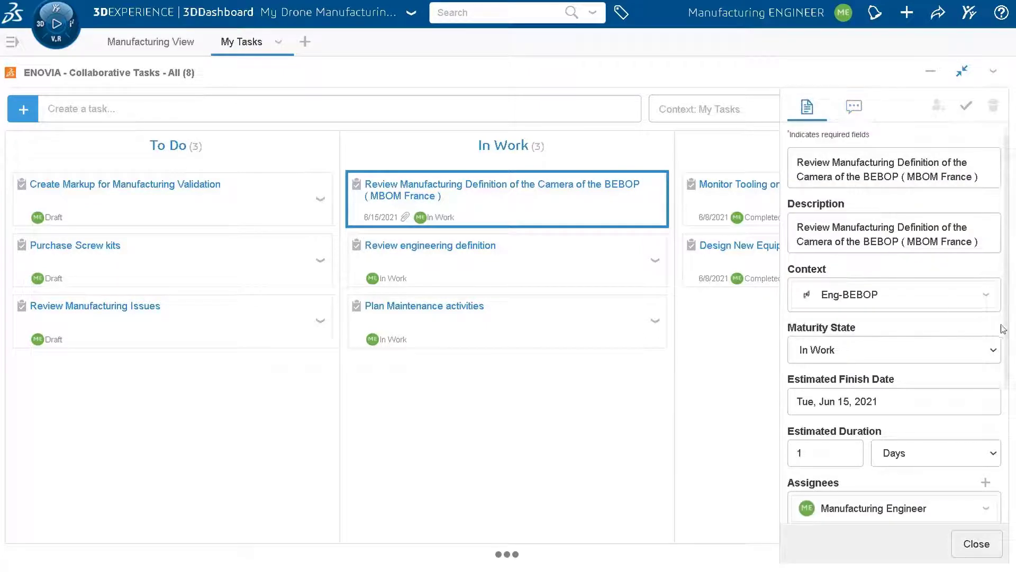
{"action": "scroll", "coordinate": [1008, 338], "scroll_direction": "down", "scroll_amount": 1}
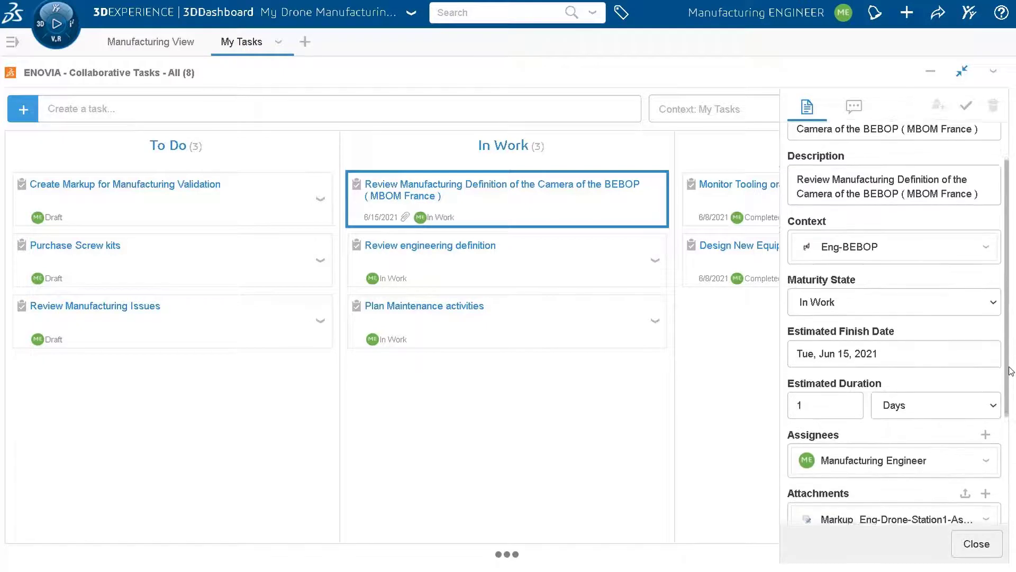
{"action": "left_click_drag", "start_coordinate": [828, 249], "coordinate": [173, 39]}
{"action": "left_click_drag", "start_coordinate": [173, 38], "coordinate": [443, 283]}
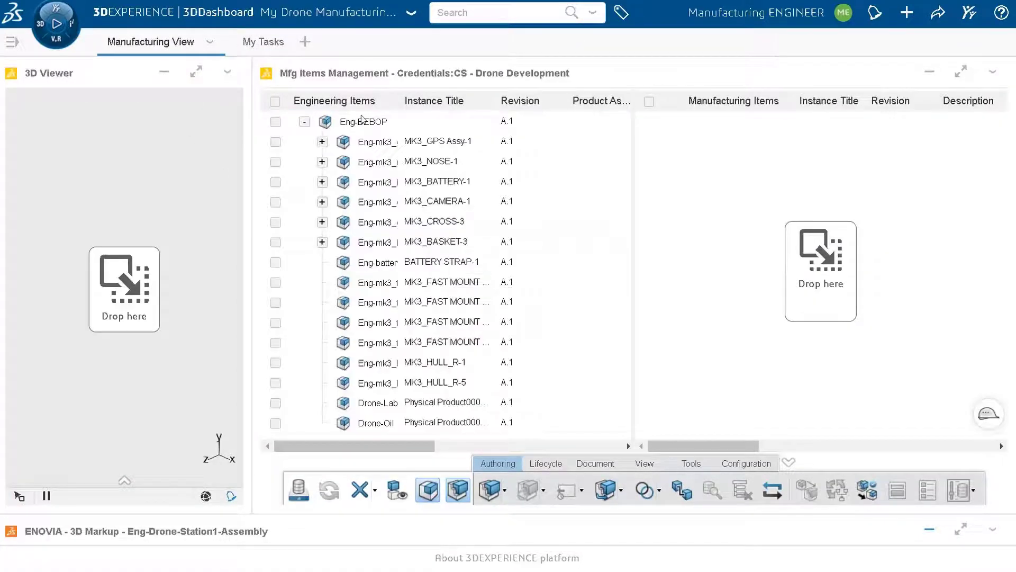
Step: Add Eng-BEBOP's linked Mfg-BEBOP - France manufacturing tree to the Manufacturing Items view
{"action": "left_click", "coordinate": [364, 122]}
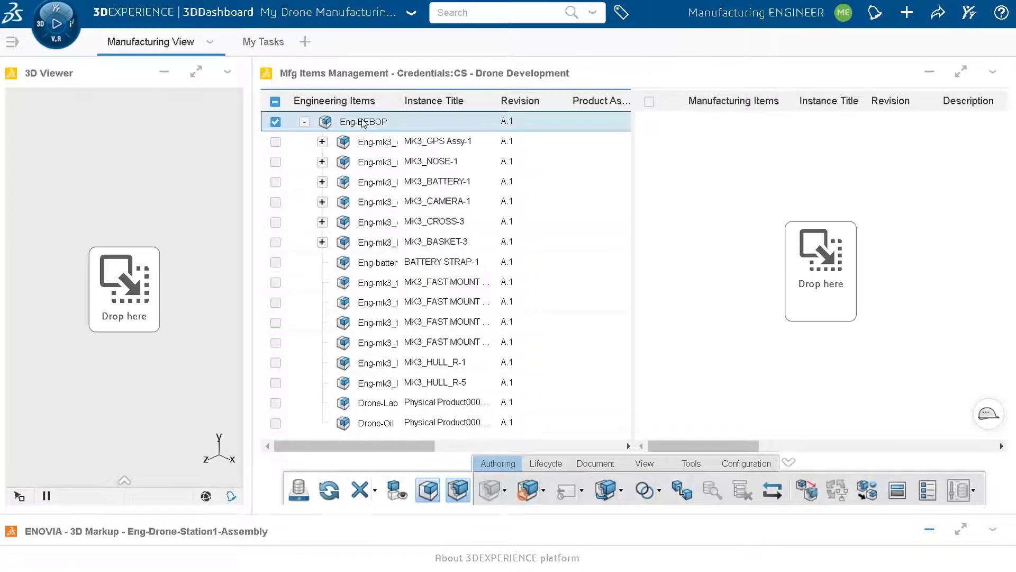
{"action": "right_click", "coordinate": [364, 124]}
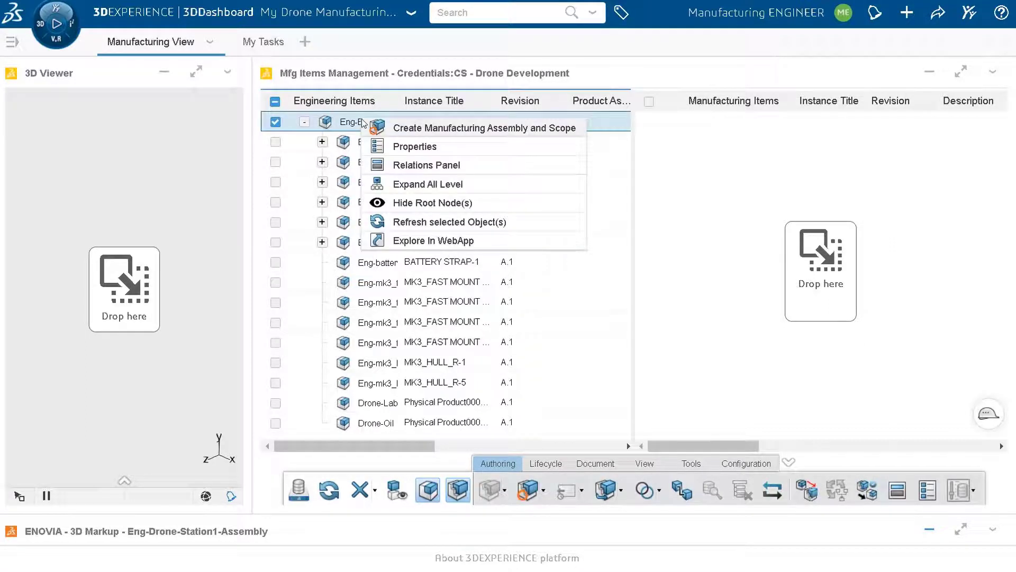
{"action": "left_click", "coordinate": [399, 166]}
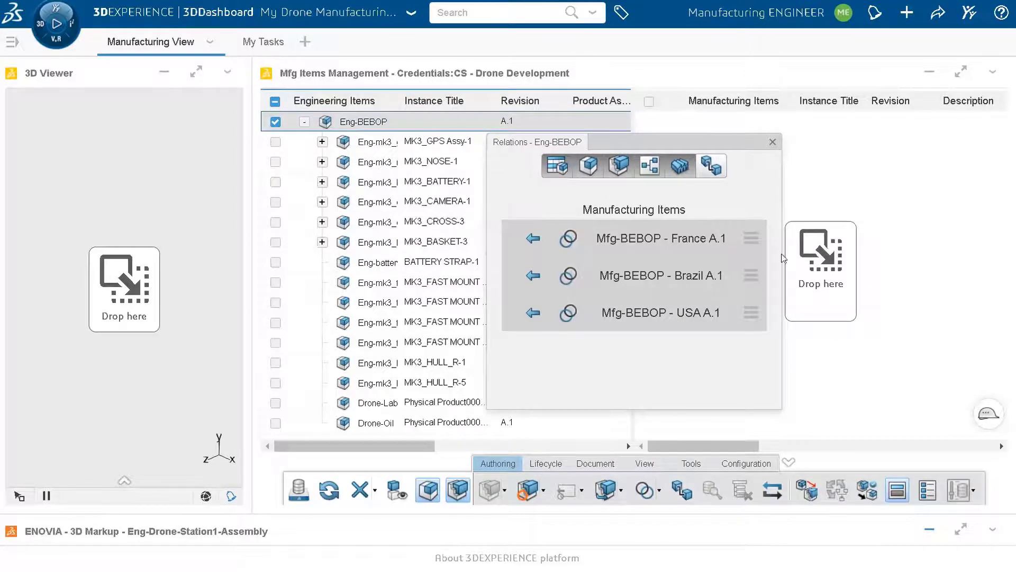
{"action": "left_click", "coordinate": [751, 239]}
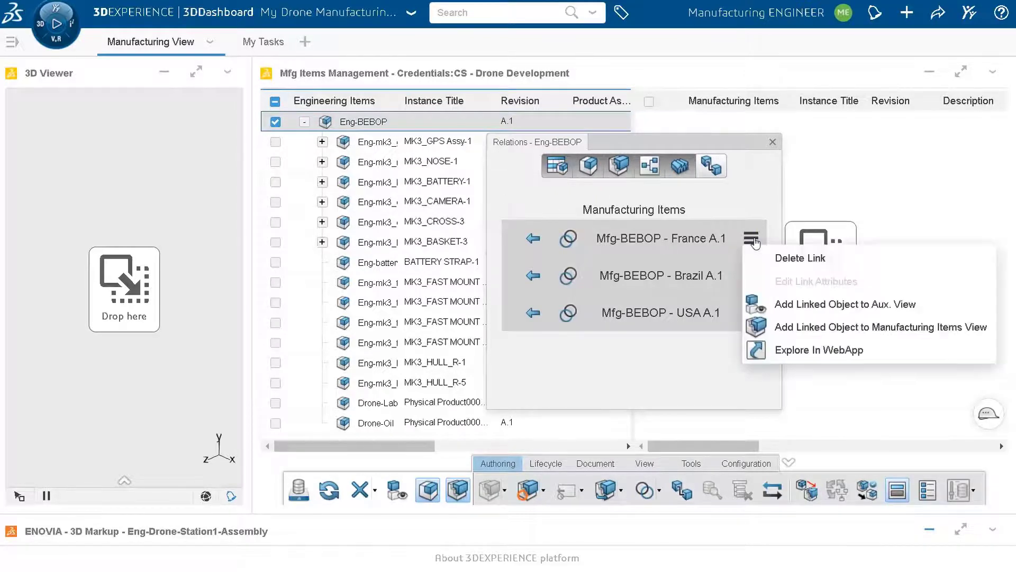
{"action": "left_click", "coordinate": [767, 328]}
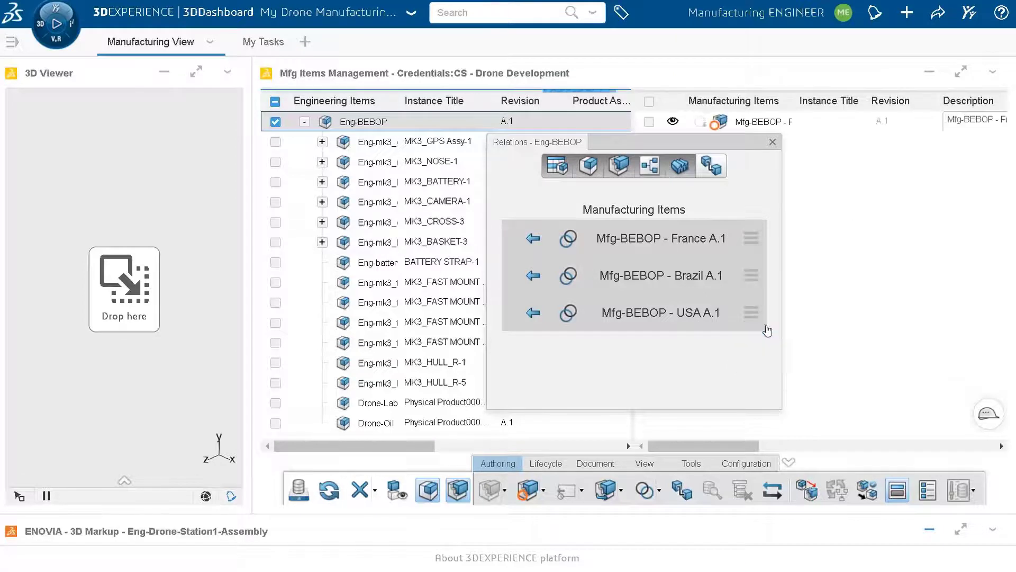
{"action": "left_click", "coordinate": [772, 143]}
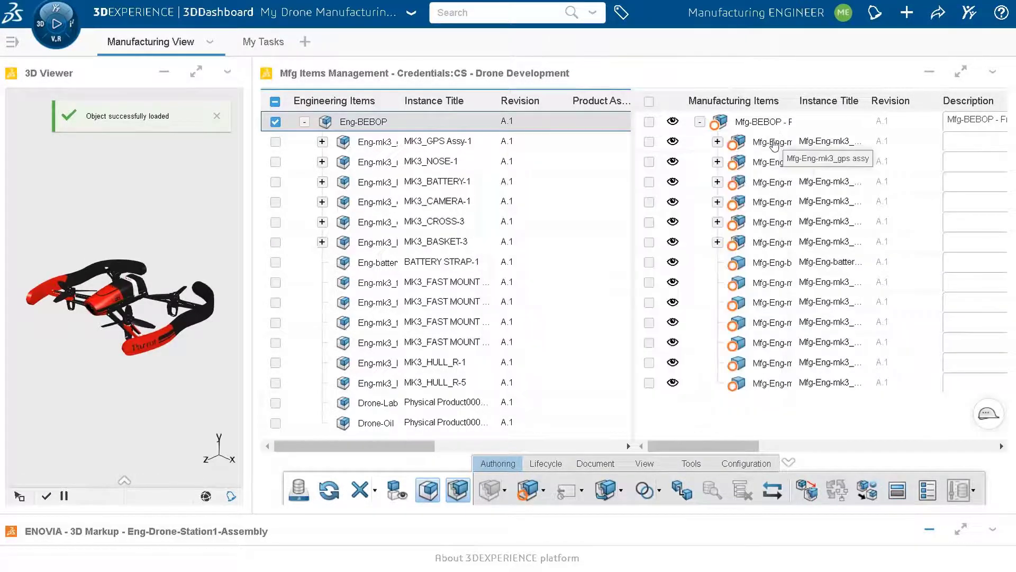
Step: Compute product assignment status, expand MK3_CAMERA-1, and widen the Instance Title column
{"action": "left_click", "coordinate": [691, 464]}
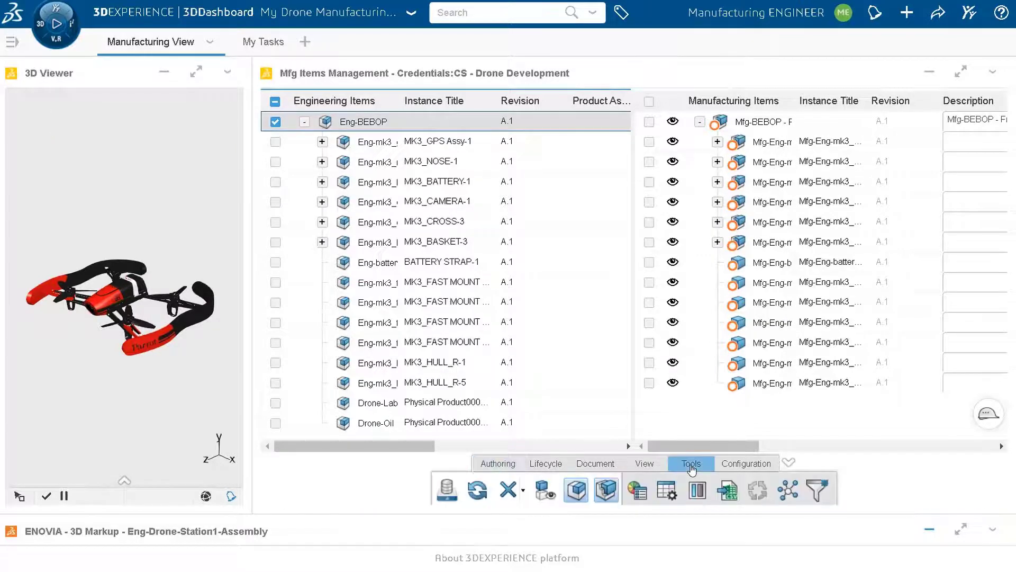
{"action": "left_click", "coordinate": [637, 491]}
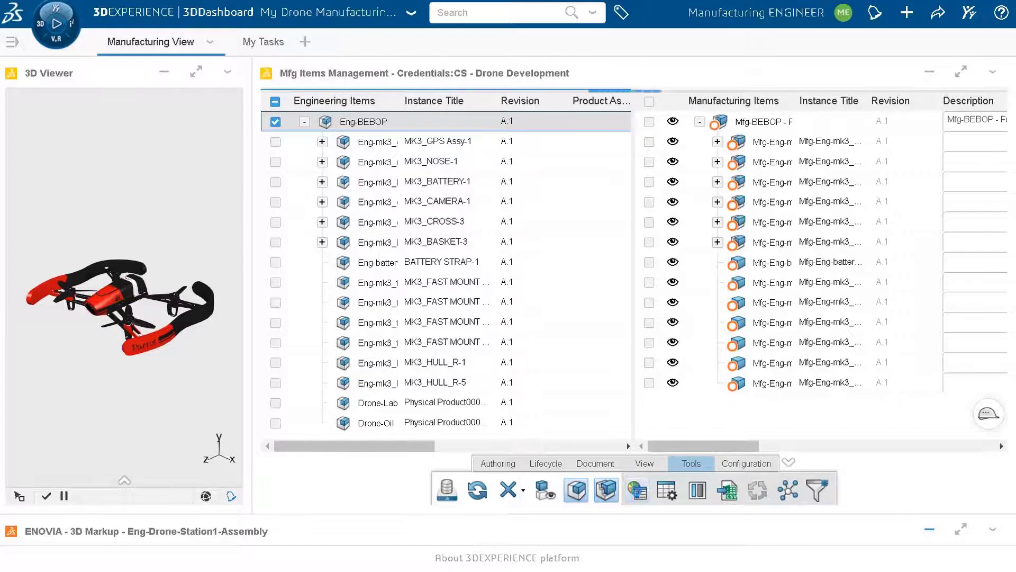
{"action": "left_click", "coordinate": [322, 203]}
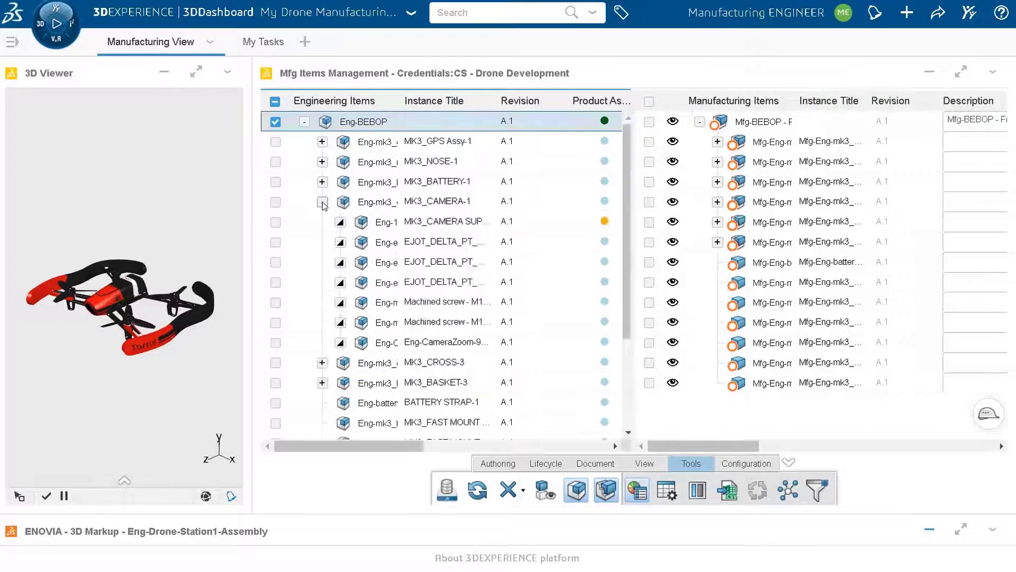
{"action": "mouse_move", "coordinate": [609, 223]}
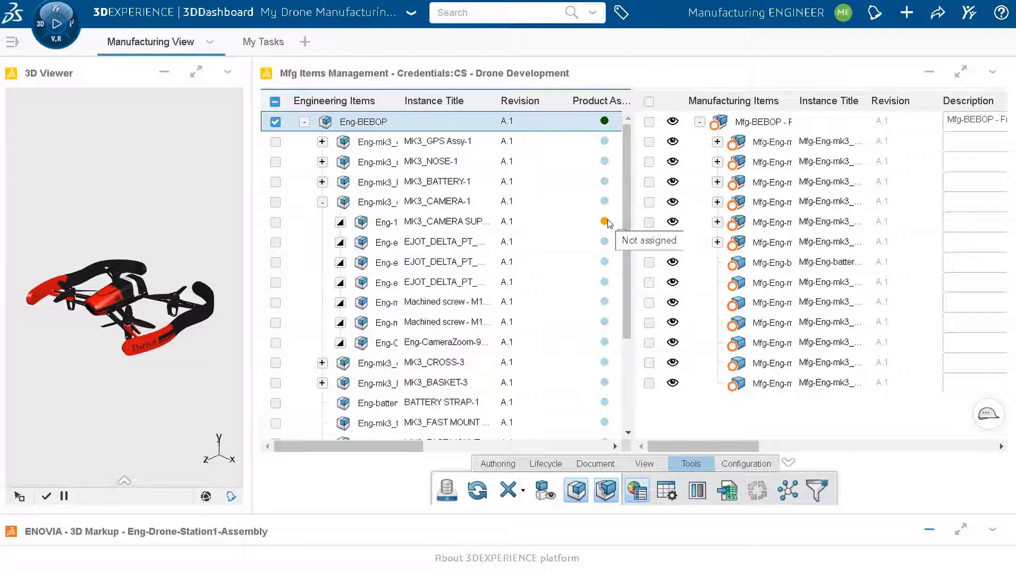
{"action": "left_click_drag", "start_coordinate": [496, 100], "coordinate": [565, 101]}
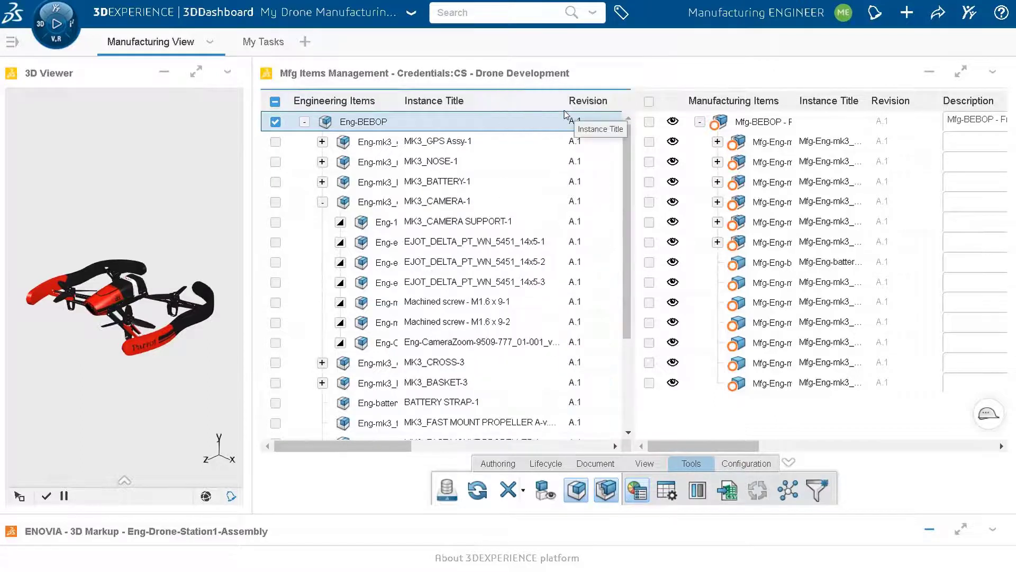
{"action": "right_click", "coordinate": [470, 228]}
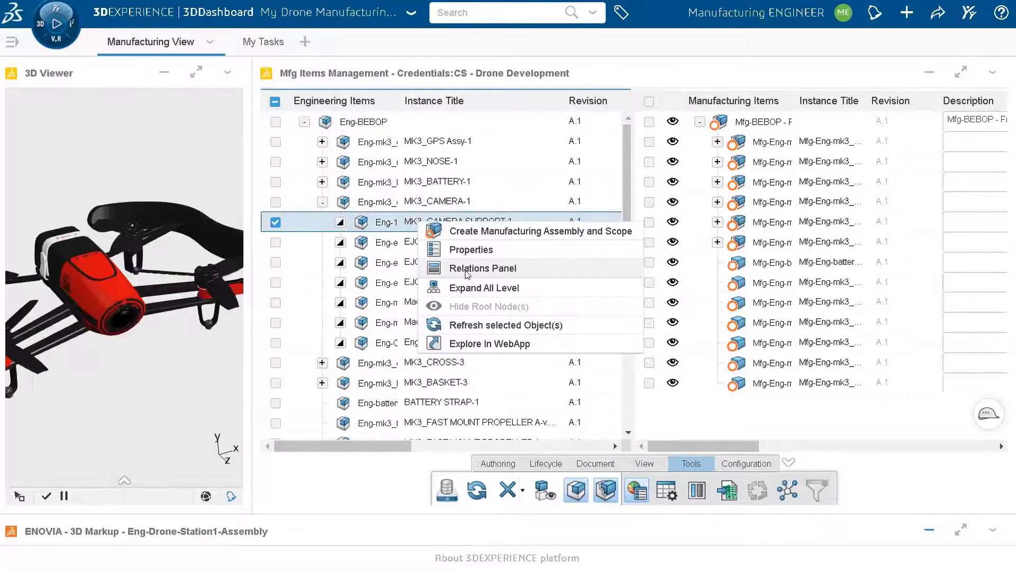
{"action": "left_click", "coordinate": [467, 268]}
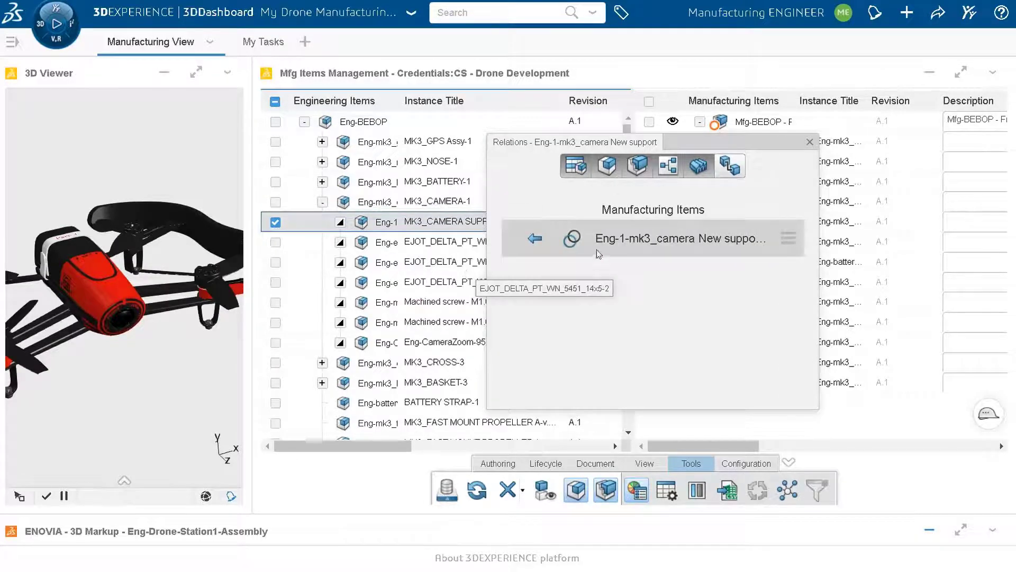
{"action": "left_click", "coordinate": [788, 239]}
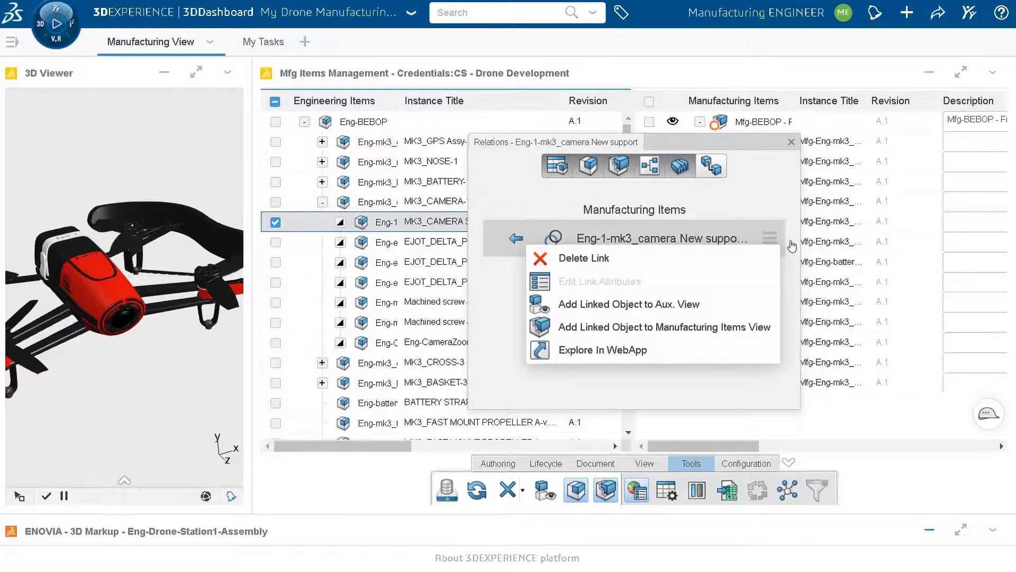
{"action": "left_click", "coordinate": [661, 315]}
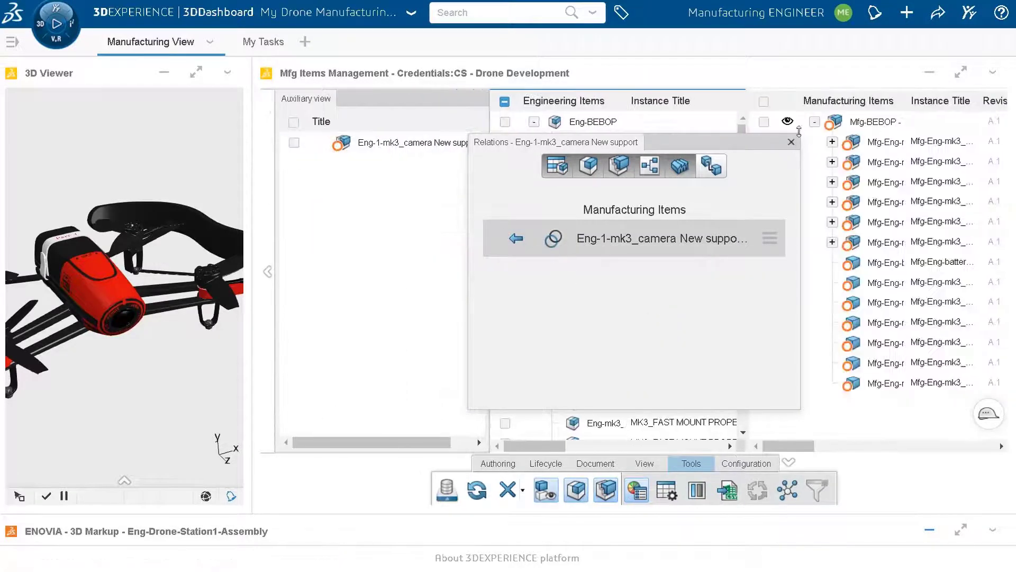
{"action": "left_click", "coordinate": [791, 143]}
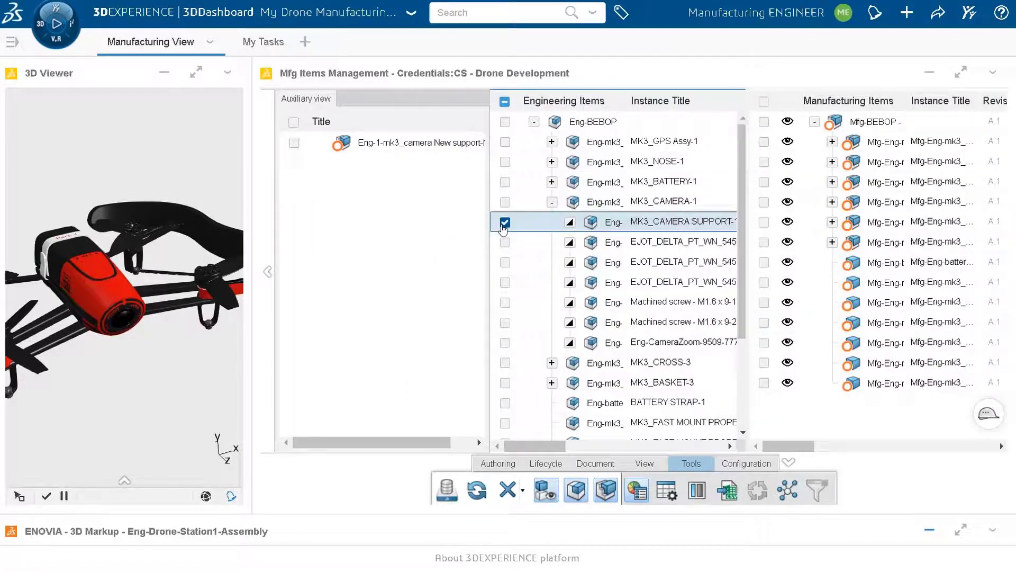
{"action": "right_click", "coordinate": [371, 143]}
{"action": "left_click", "coordinate": [423, 152]}
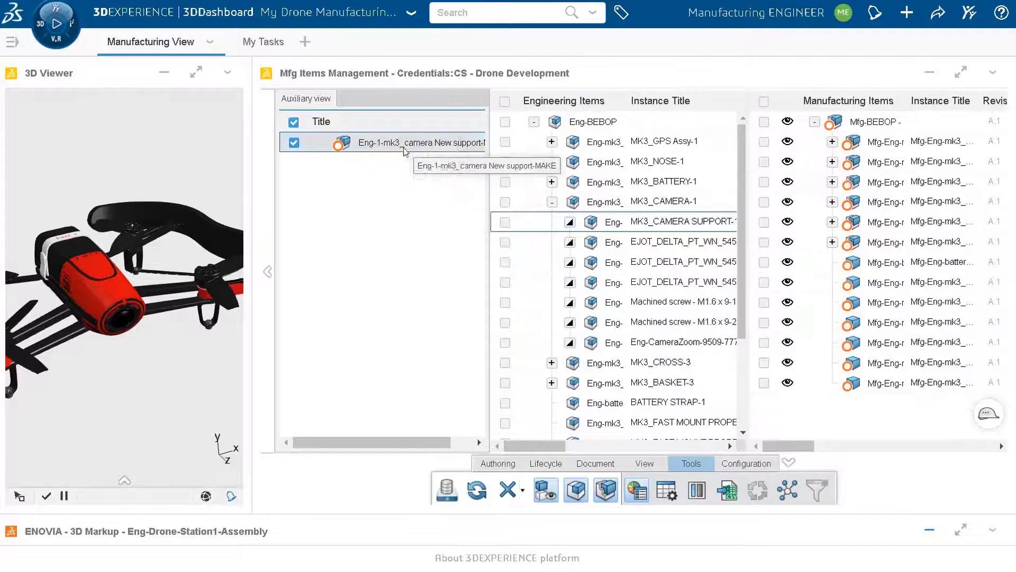
{"action": "left_click_drag", "start_coordinate": [311, 229], "coordinate": [199, 229]}
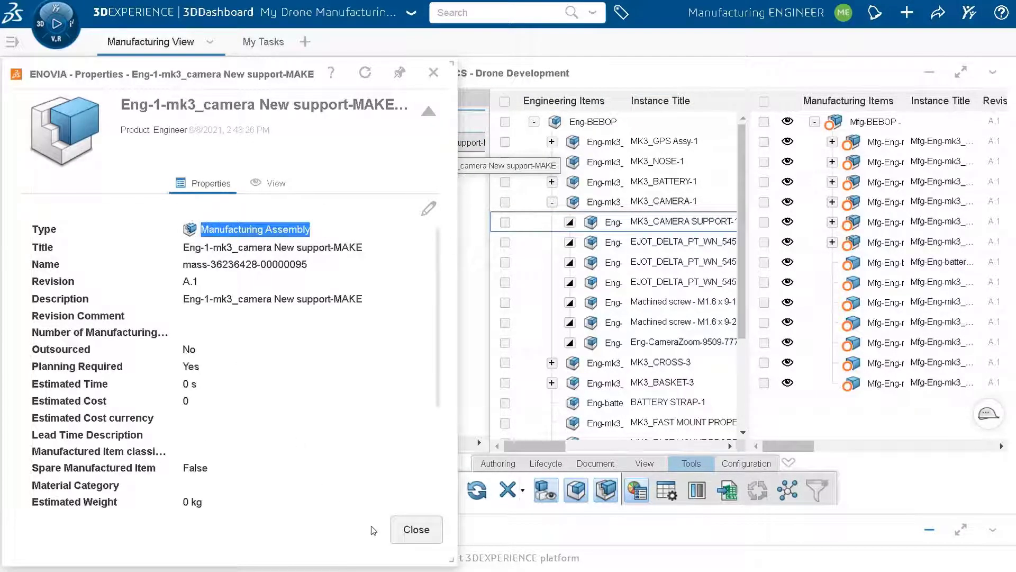
{"action": "left_click", "coordinate": [413, 532]}
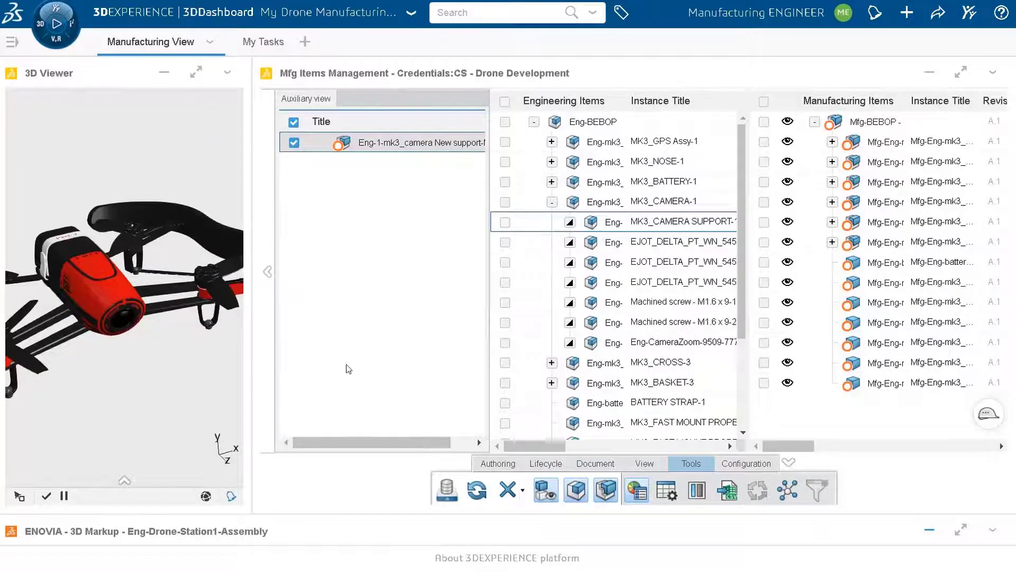
{"action": "left_click", "coordinate": [523, 491]}
{"action": "left_click", "coordinate": [510, 434]}
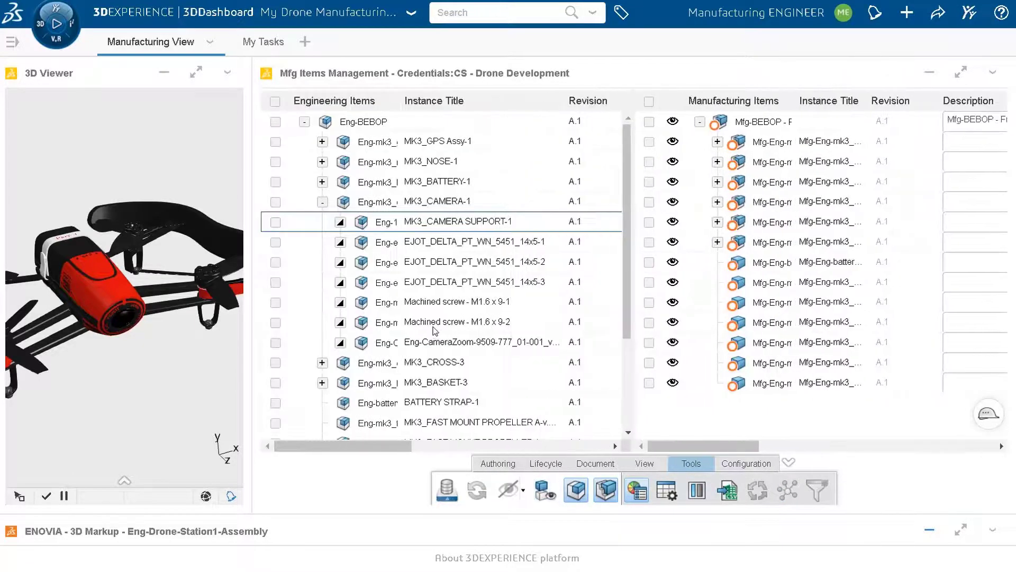
Step: Maximize 3D Markup and load Eng-Drone-Station1-NewAssembly from the 'station' search results
{"action": "left_click", "coordinate": [961, 530]}
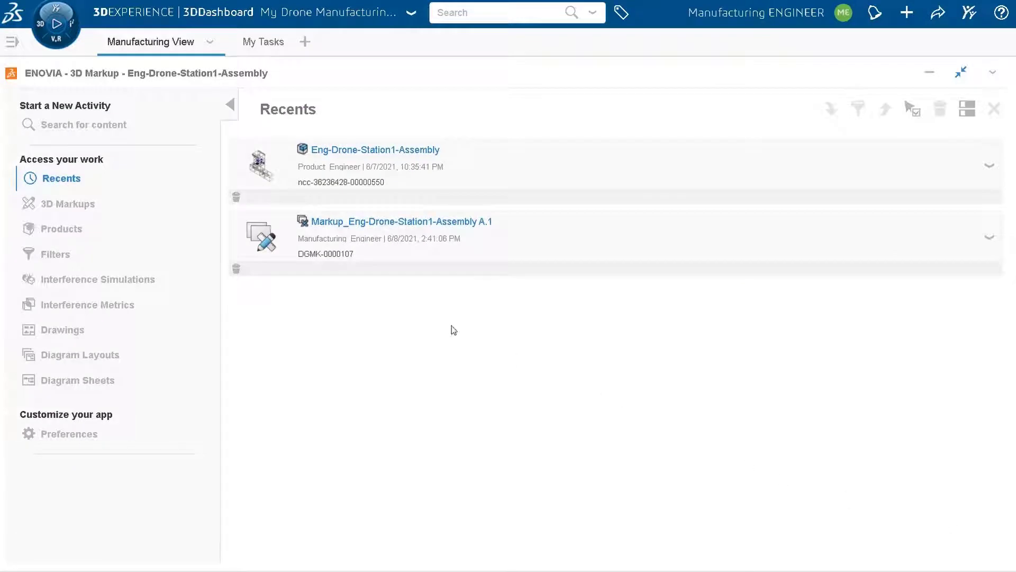
{"action": "left_click", "coordinate": [454, 15]}
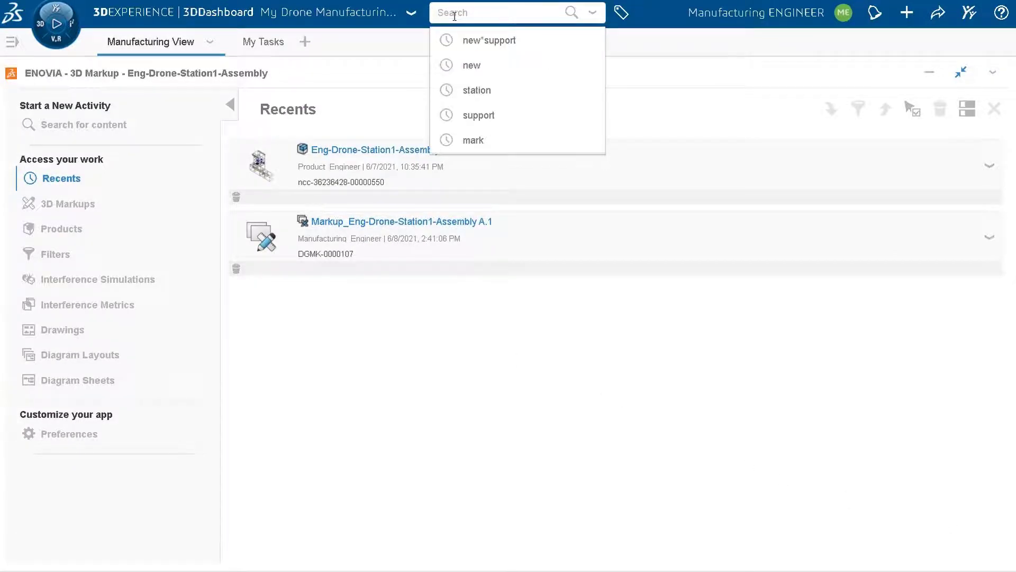
{"action": "left_click", "coordinate": [476, 90]}
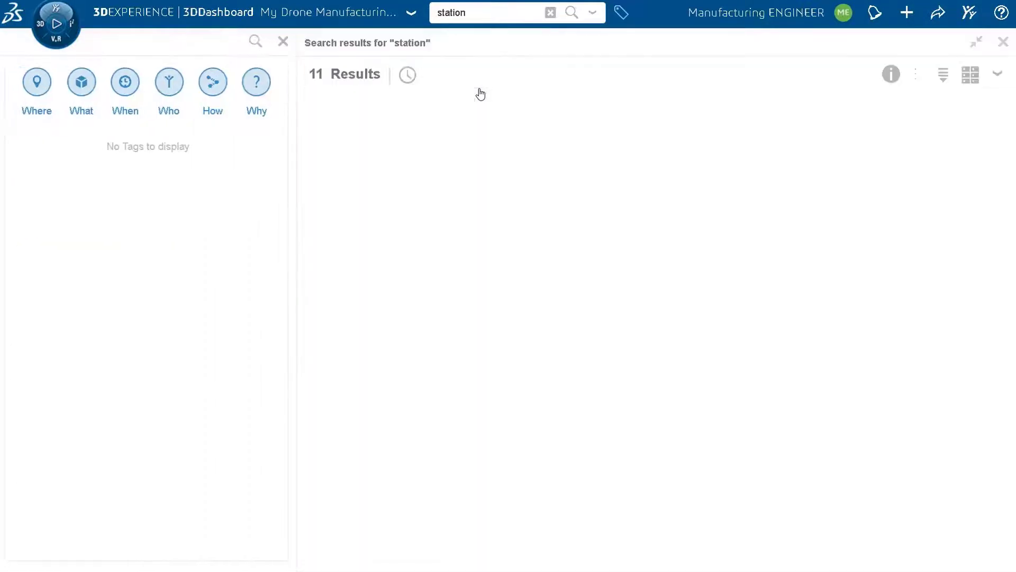
{"action": "left_click", "coordinate": [491, 119]}
{"action": "left_click_drag", "start_coordinate": [491, 118], "coordinate": [541, 332]}
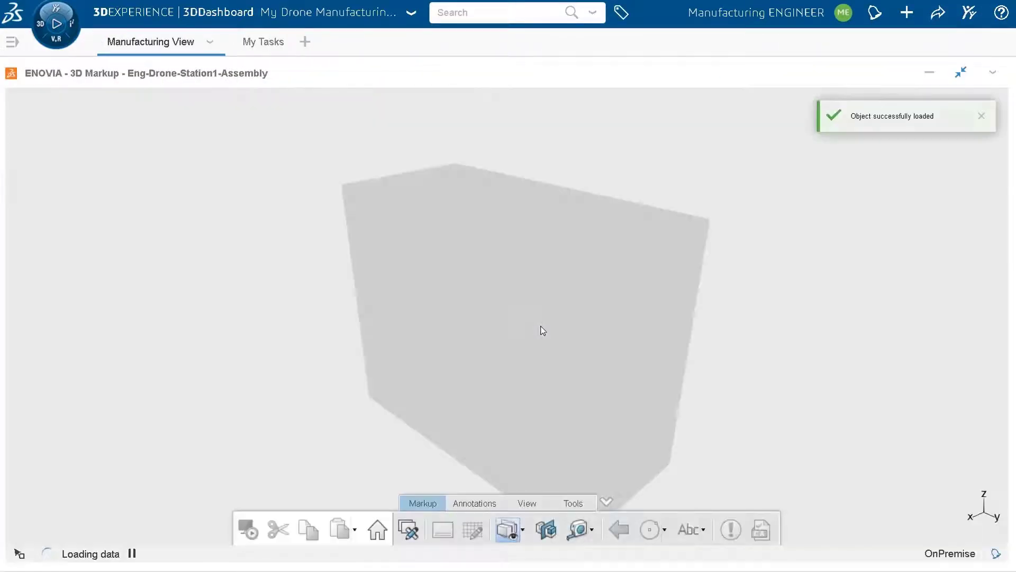
Step: Zoom and orbit the drone to inspect the camera mount, then minimize the markup panel
{"action": "scroll", "coordinate": [540, 331], "scroll_direction": "up", "scroll_amount": 5}
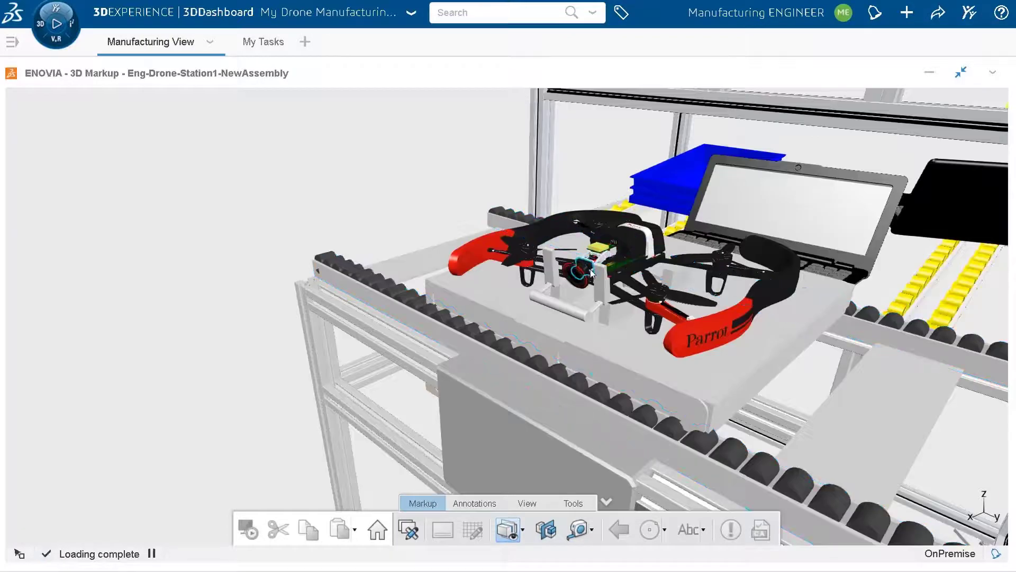
{"action": "scroll", "coordinate": [590, 274], "scroll_direction": "up", "scroll_amount": 5}
{"action": "middle_click_drag", "start_coordinate": [651, 331], "coordinate": [439, 442]}
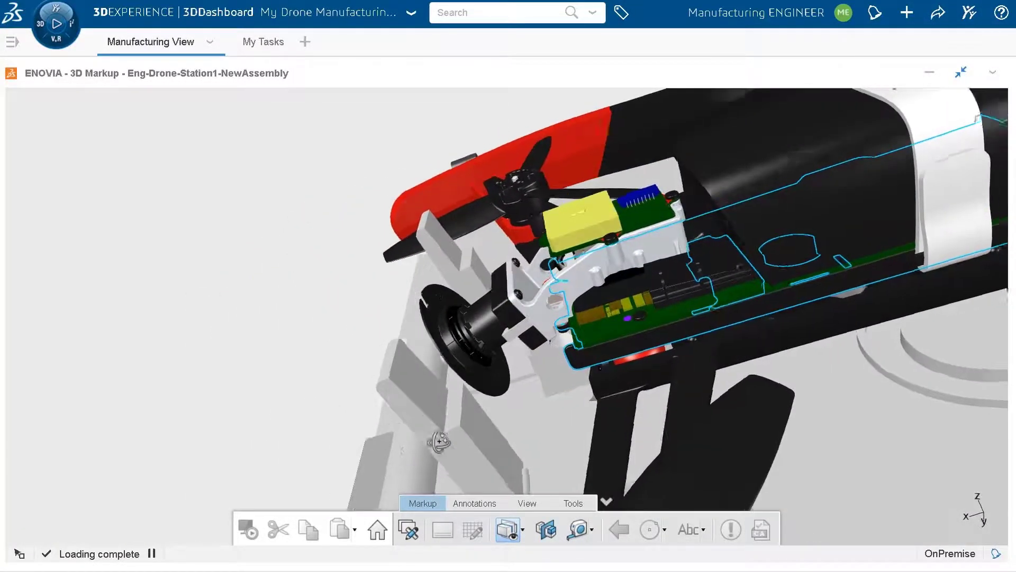
{"action": "scroll", "coordinate": [704, 418], "scroll_direction": "down", "scroll_amount": 10}
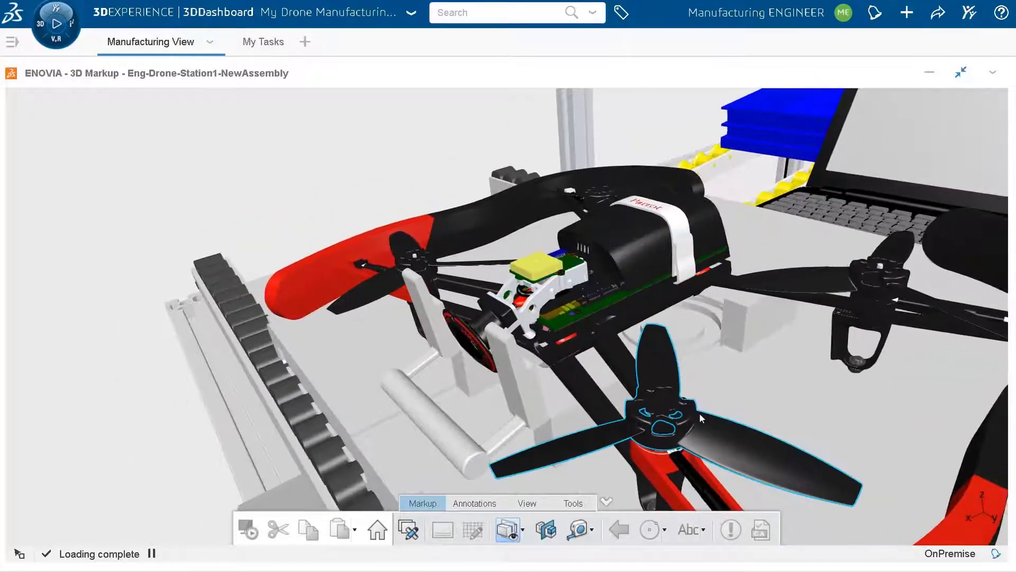
{"action": "left_click", "coordinate": [929, 78]}
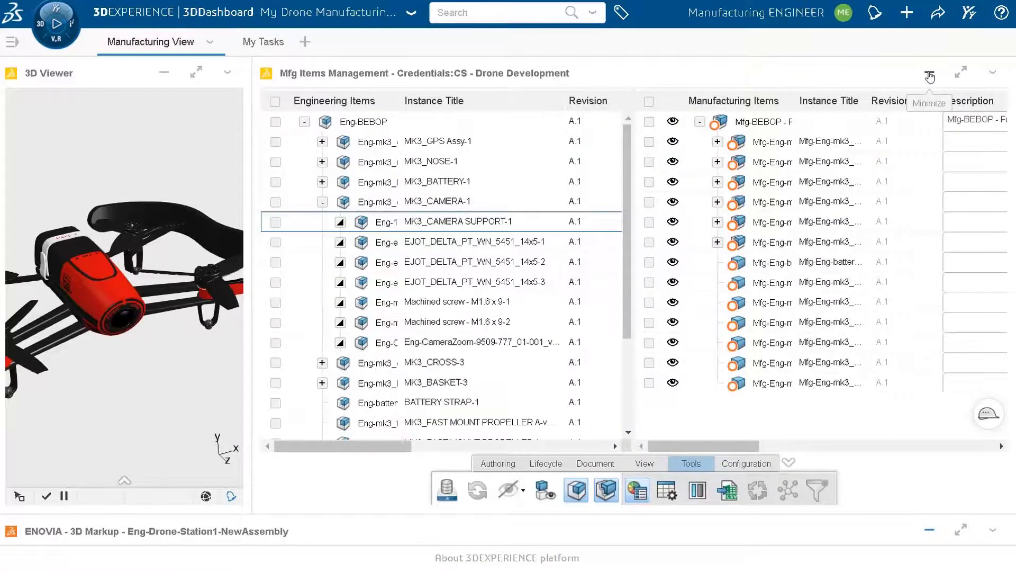
Step: Assign MK3_CAMERA SUPPORT-1 under Mfg-Eng-mk3_camera in the France manufacturing tree
{"action": "left_click_drag", "start_coordinate": [389, 222], "coordinate": [803, 205]}
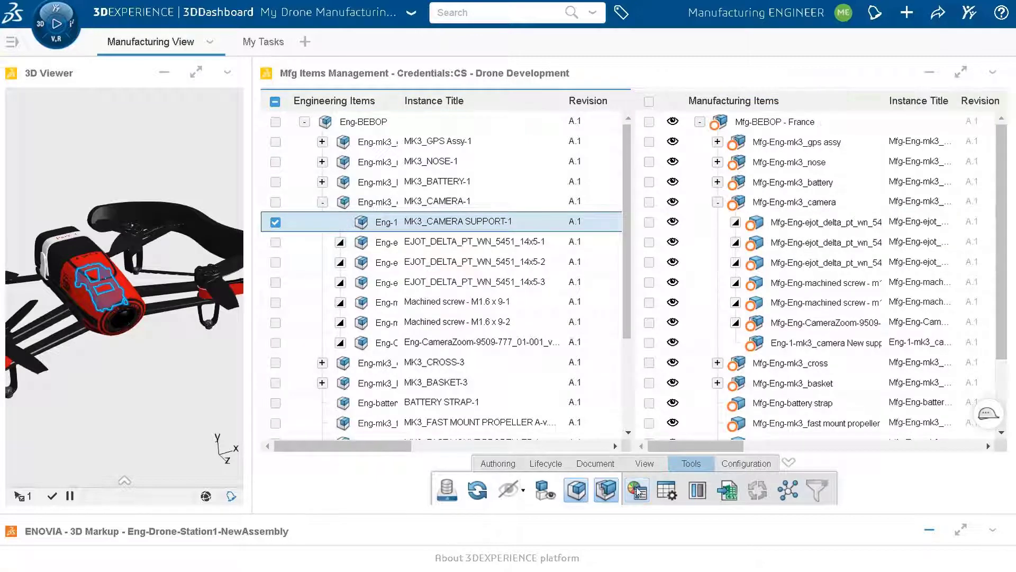
{"action": "left_click_drag", "start_coordinate": [326, 446], "coordinate": [377, 446]}
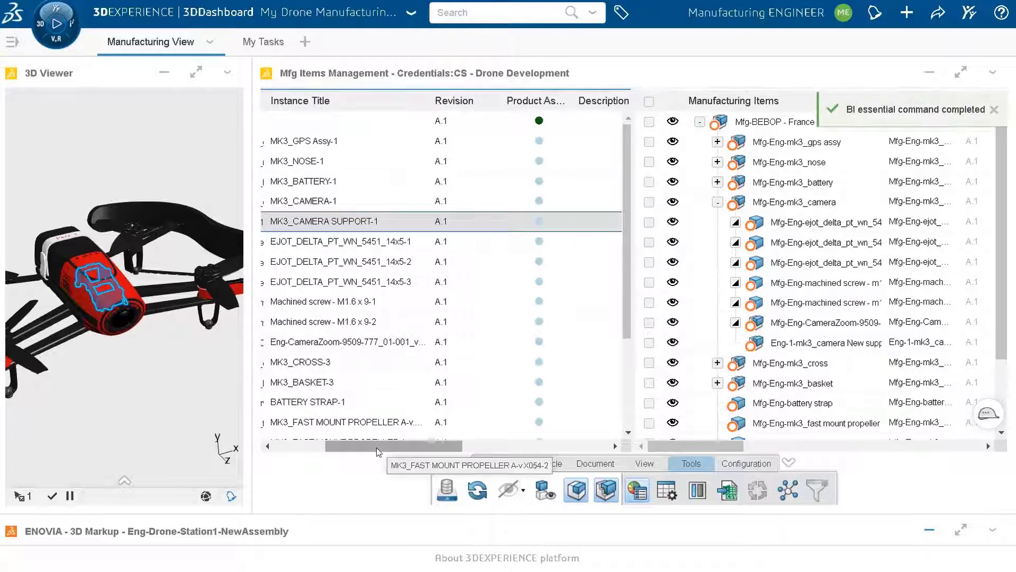
{"action": "left_click_drag", "start_coordinate": [376, 447], "coordinate": [364, 443]}
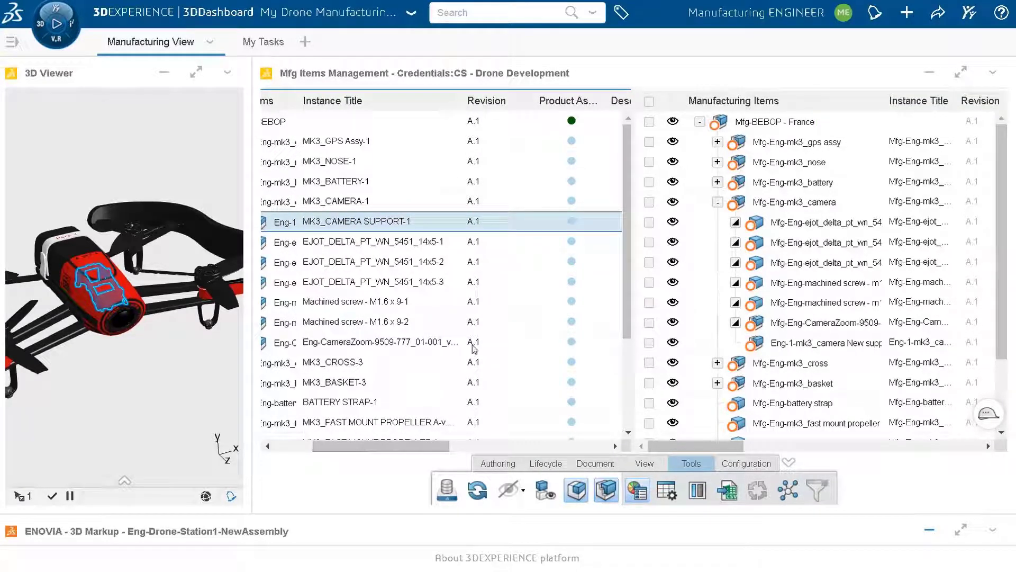
Step: Move the BEBOP camera review task card to Completed on the My Tasks board
{"action": "mouse_move", "coordinate": [577, 227]}
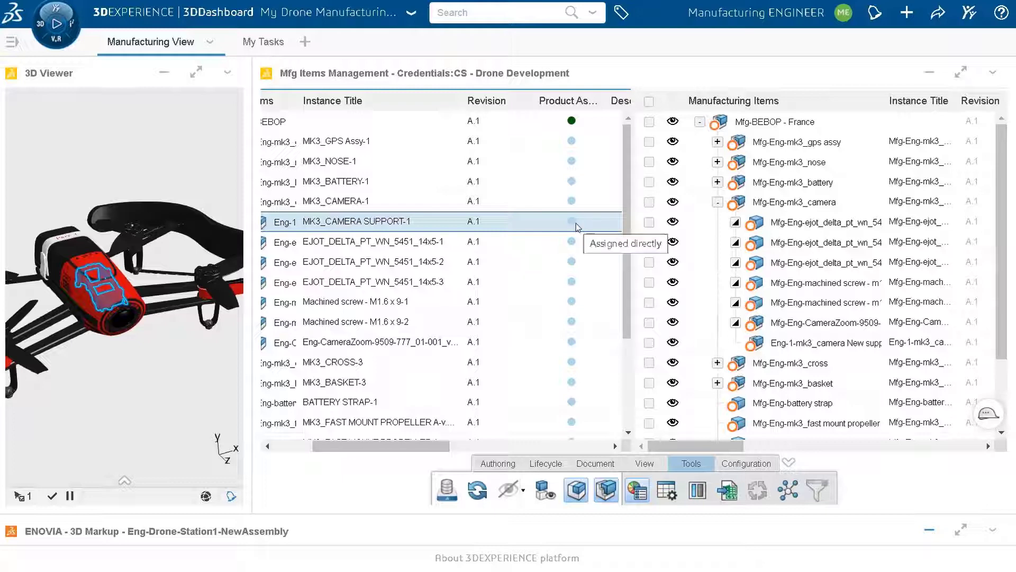
{"action": "left_click", "coordinate": [249, 41]}
{"action": "left_click_drag", "start_coordinate": [480, 206], "coordinate": [835, 261]}
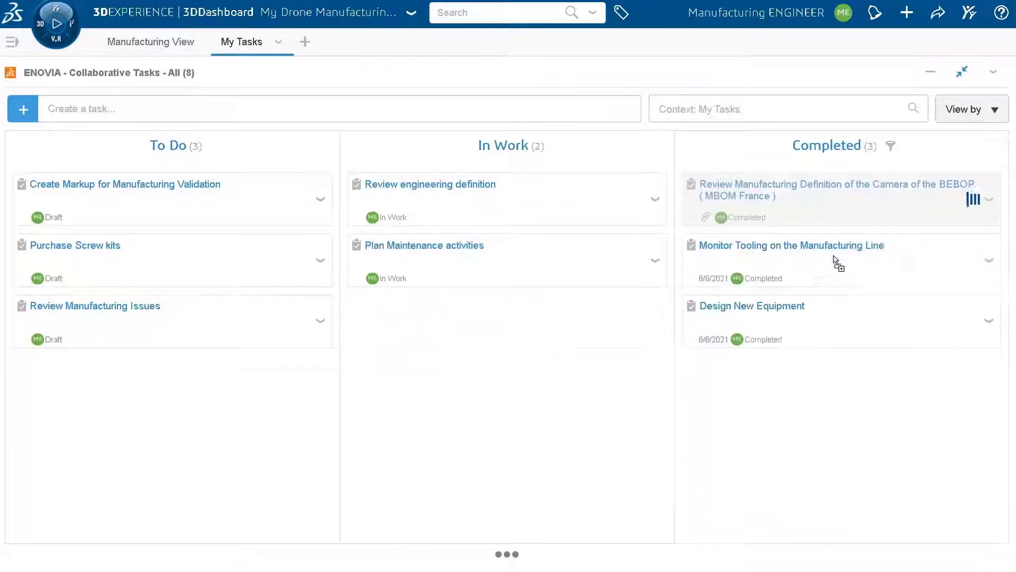